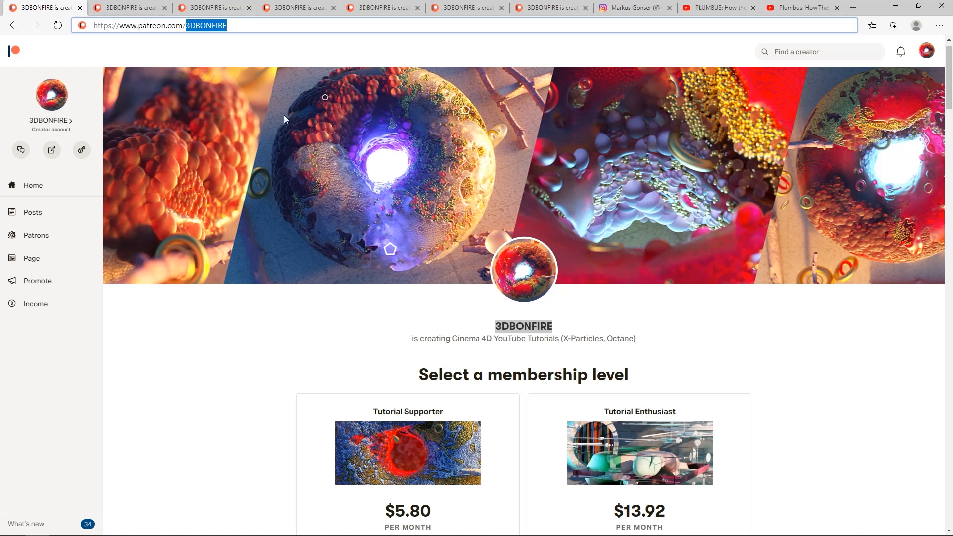
Look through the 3DBONFIRE Patreon posts covering scene files, cloth tearing, FlowField training and cinematic lighting
{"action": "left_click", "coordinate": [149, 7]}
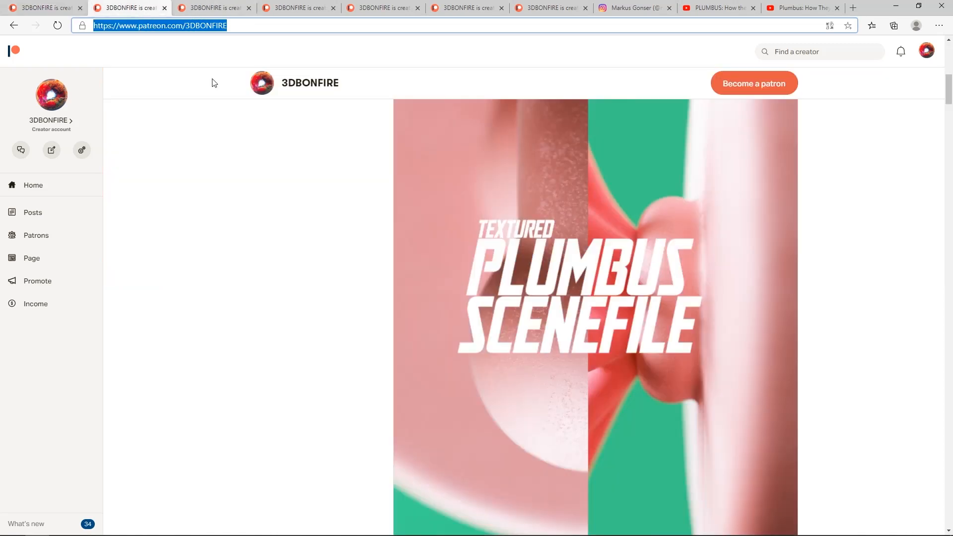
{"action": "left_click", "coordinate": [227, 14]}
{"action": "left_click", "coordinate": [297, 17]}
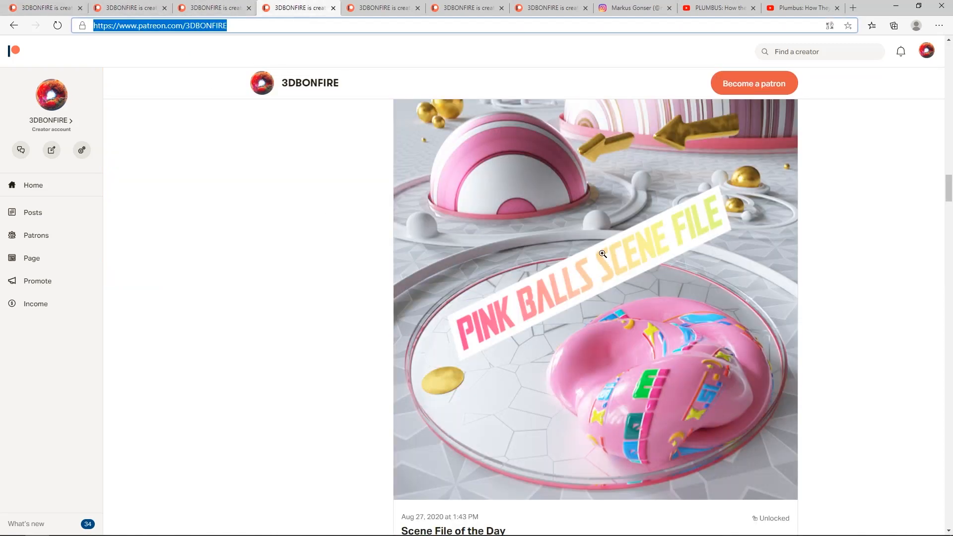
{"action": "left_click", "coordinate": [381, 9]}
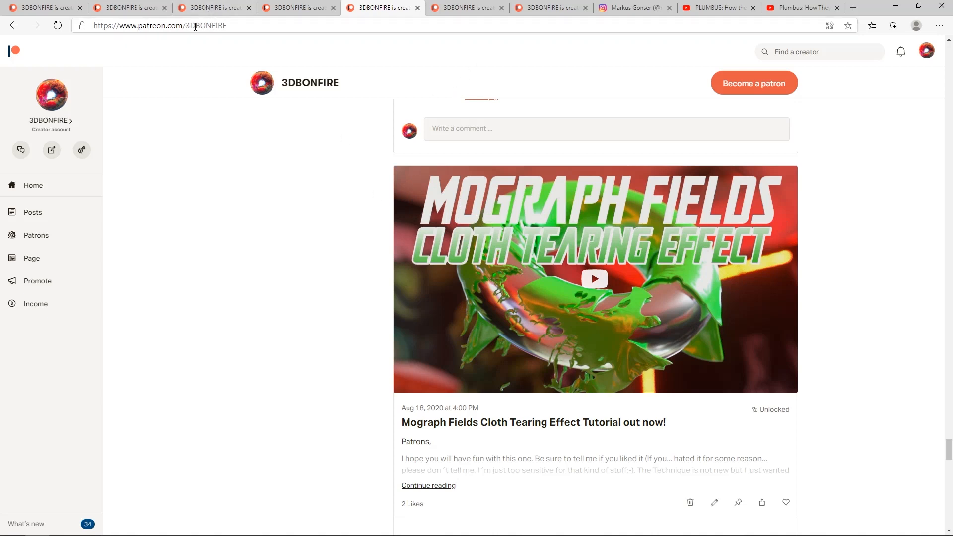
{"action": "left_click_drag", "start_coordinate": [139, 26], "coordinate": [178, 26]}
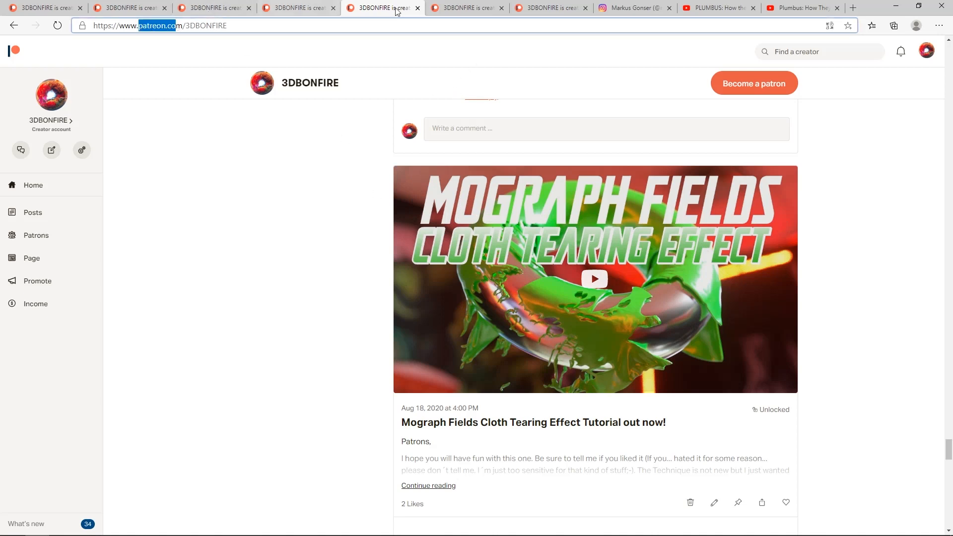
{"action": "left_click", "coordinate": [453, 6]}
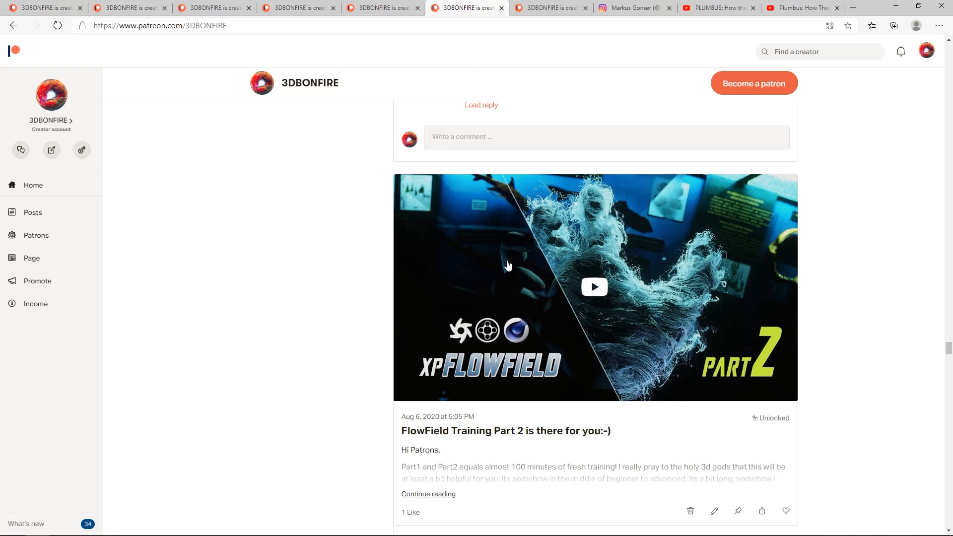
{"action": "left_click", "coordinate": [554, 8]}
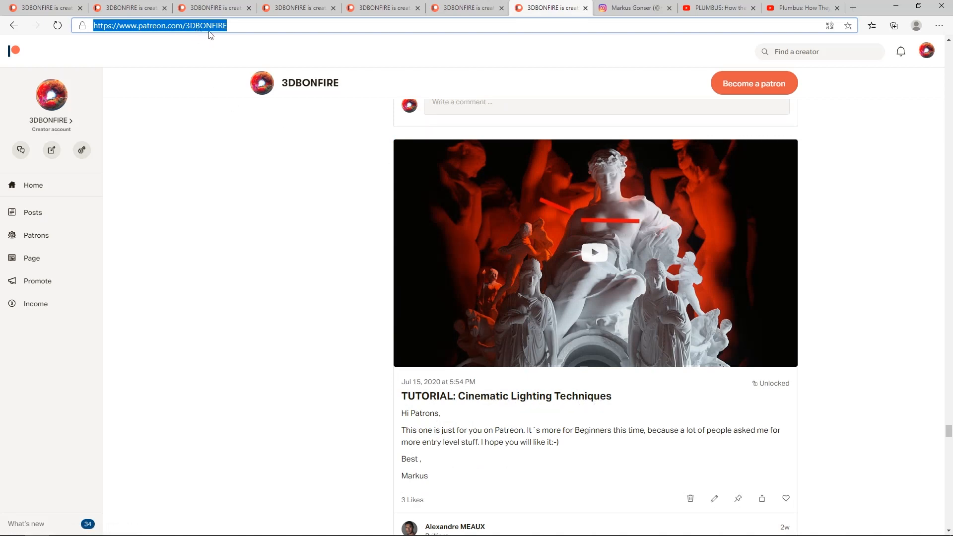
Switch to the artist's Instagram profile and browse its posts of Plumbus renders and training previews
{"action": "left_click", "coordinate": [628, 9]}
{"action": "left_click_drag", "start_coordinate": [193, 27], "coordinate": [257, 27]}
{"action": "left_click", "coordinate": [222, 173]}
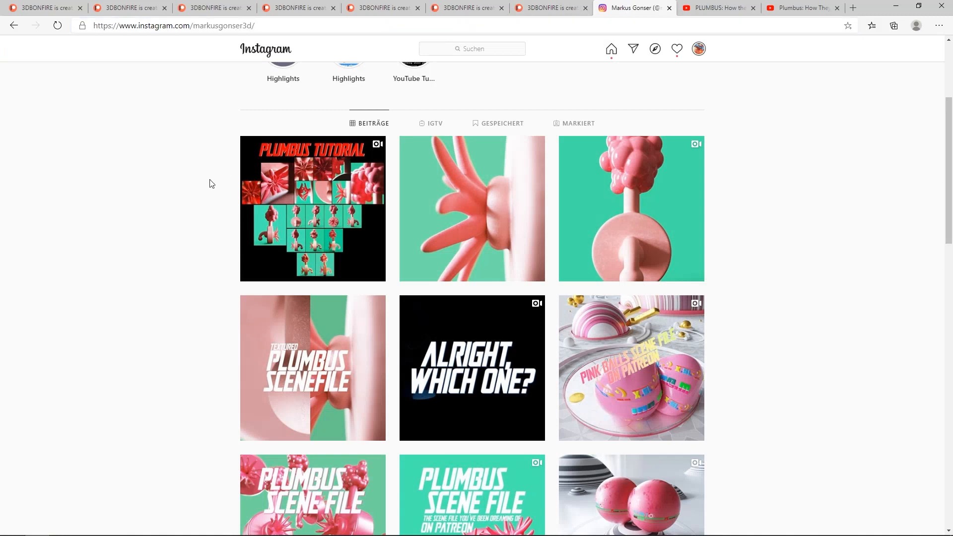
{"action": "scroll", "coordinate": [190, 206], "scroll_direction": "up", "scroll_amount": 1}
{"action": "scroll", "coordinate": [190, 198], "scroll_direction": "down", "scroll_amount": 1}
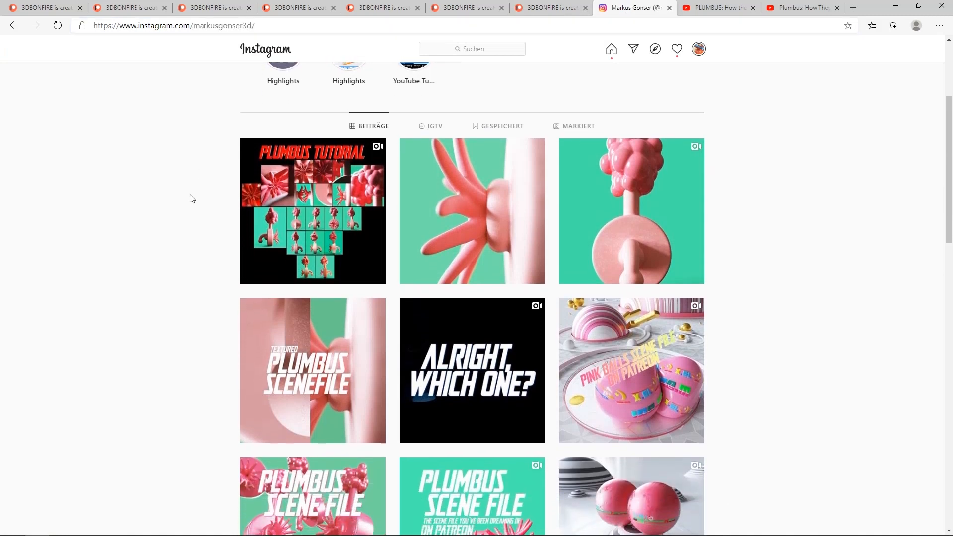
{"action": "scroll", "coordinate": [201, 202], "scroll_direction": "down", "scroll_amount": 1}
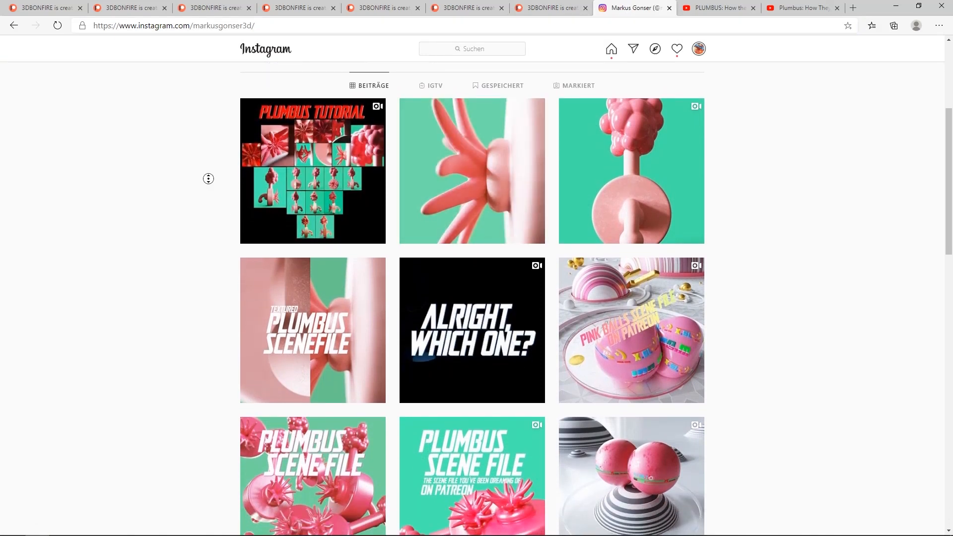
{"action": "scroll", "coordinate": [208, 179], "scroll_direction": "down", "scroll_amount": 5}
{"action": "scroll", "coordinate": [211, 259], "scroll_direction": "down", "scroll_amount": 7}
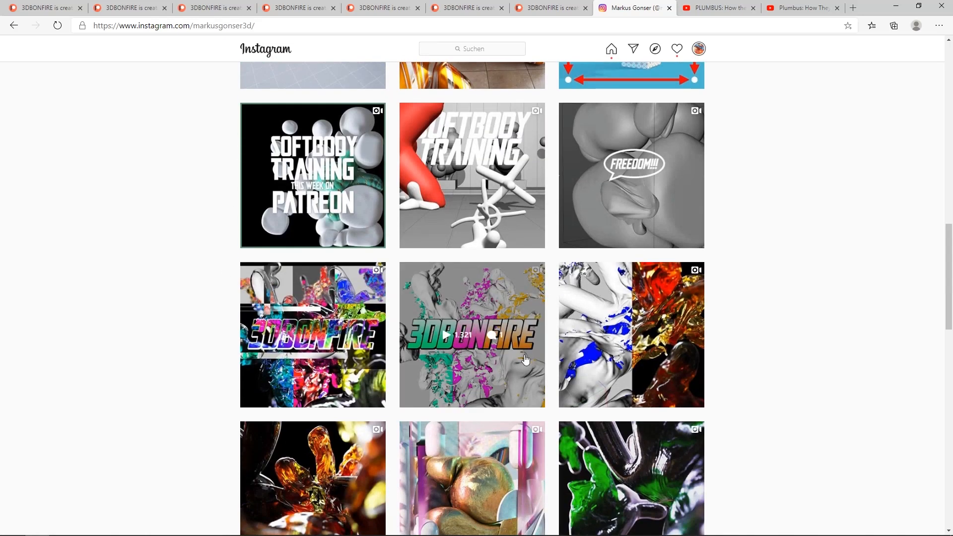
{"action": "scroll", "coordinate": [204, 230], "scroll_direction": "up", "scroll_amount": 9}
{"action": "scroll", "coordinate": [215, 242], "scroll_direction": "up", "scroll_amount": 4}
{"action": "middle_click", "coordinate": [211, 180]}
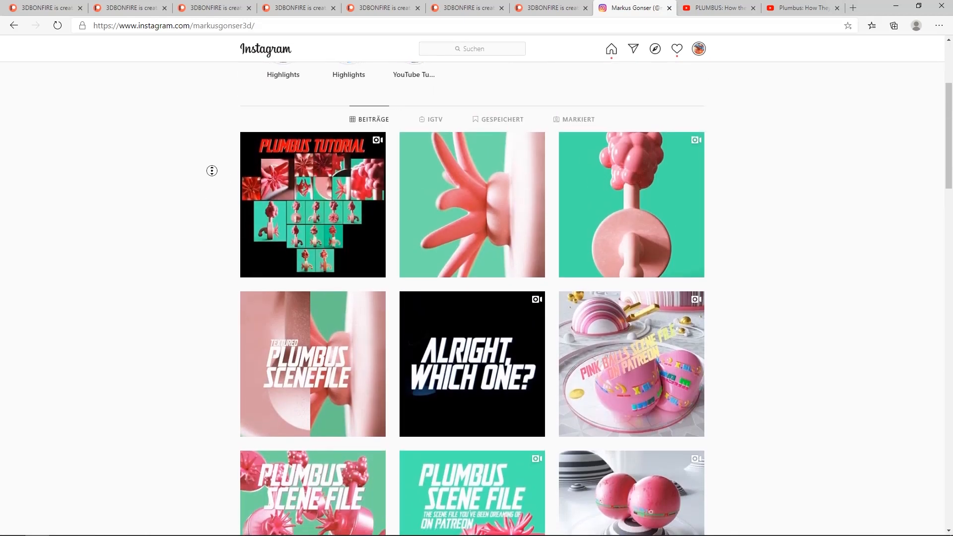
{"action": "scroll", "coordinate": [209, 189], "scroll_direction": "up", "scroll_amount": 3}
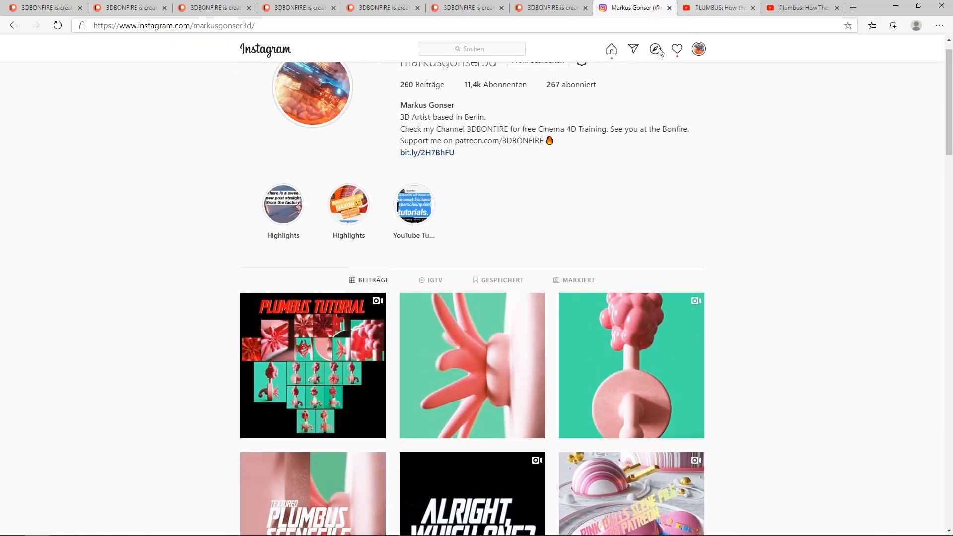
{"action": "scroll", "coordinate": [211, 278], "scroll_direction": "down", "scroll_amount": 4}
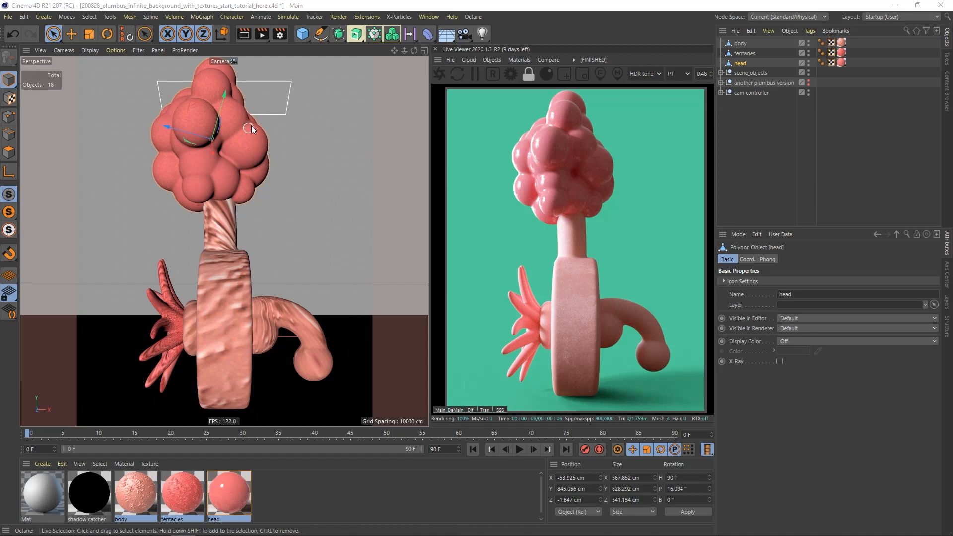
Try to move the tentacles object about 97 cm outward from the plumbus body
{"action": "left_click", "coordinate": [744, 43]}
{"action": "left_click", "coordinate": [744, 61], "text": "shift"}
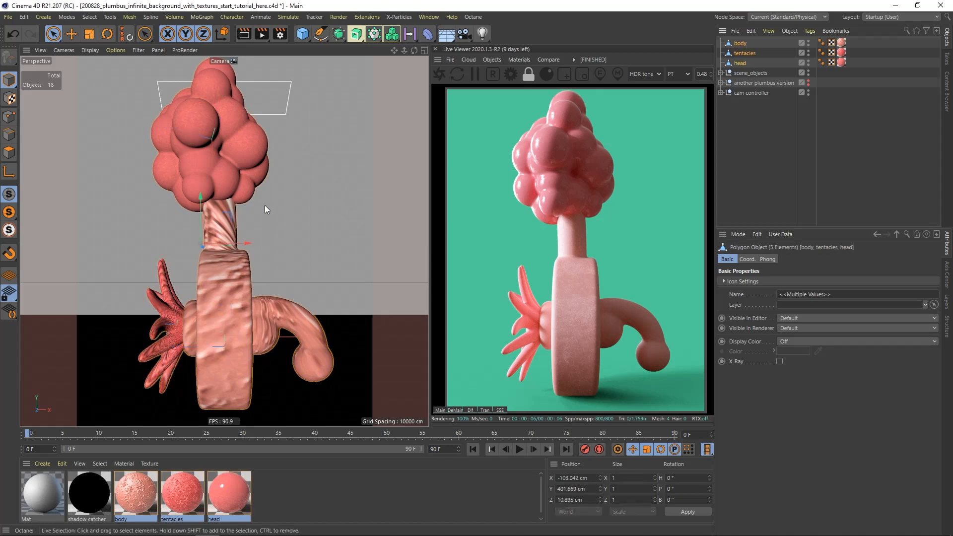
{"action": "left_click", "coordinate": [171, 316]}
{"action": "left_click_drag", "start_coordinate": [170, 315], "coordinate": [106, 326]}
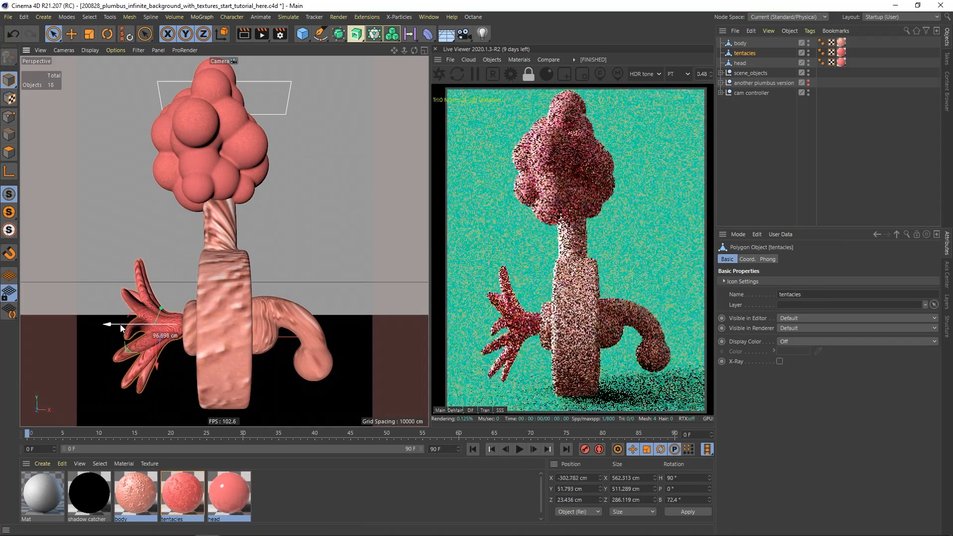
{"action": "left_click", "coordinate": [21, 34]}
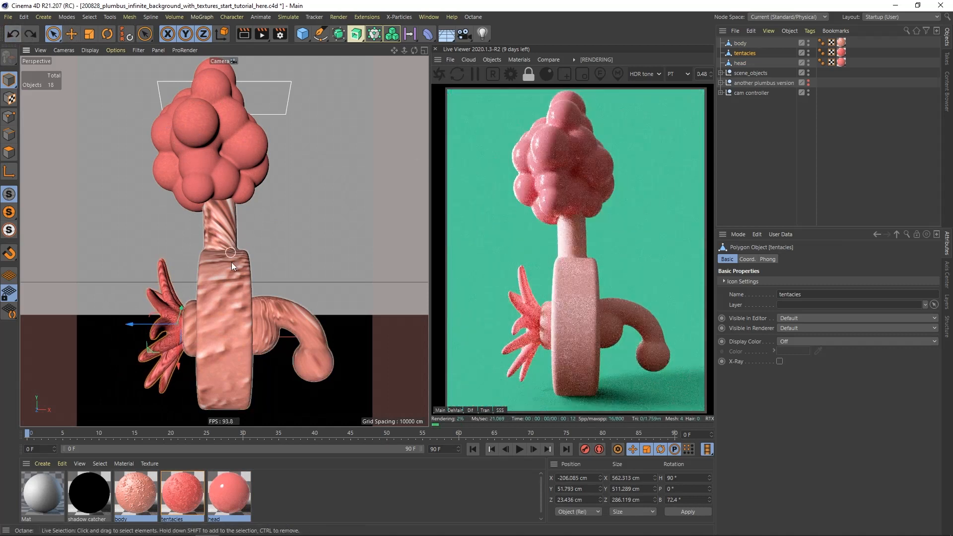
{"action": "left_click", "coordinate": [211, 496]}
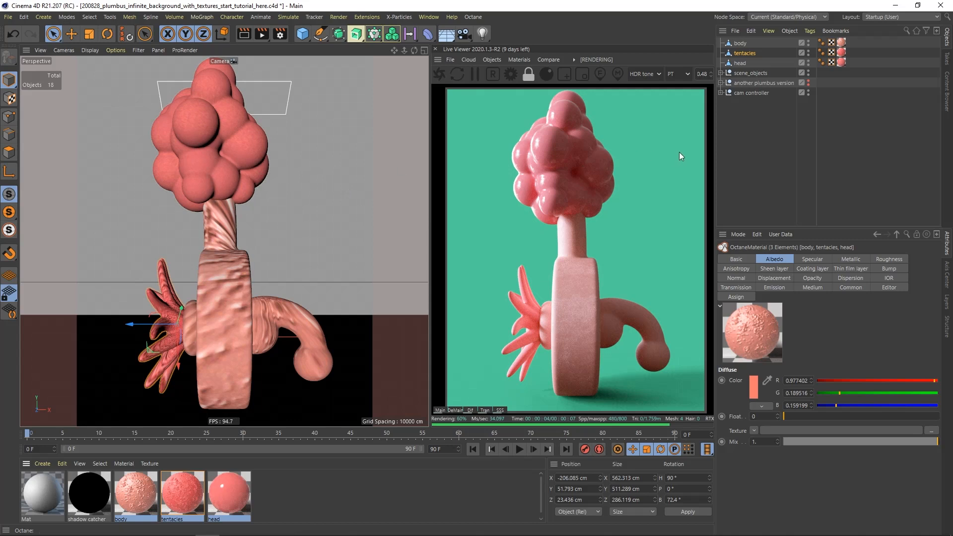
Delete the three skies OctaneSky_place_HDRI_here.4, .3 and .2 from the scene_objects group
{"action": "left_click", "coordinate": [720, 73]}
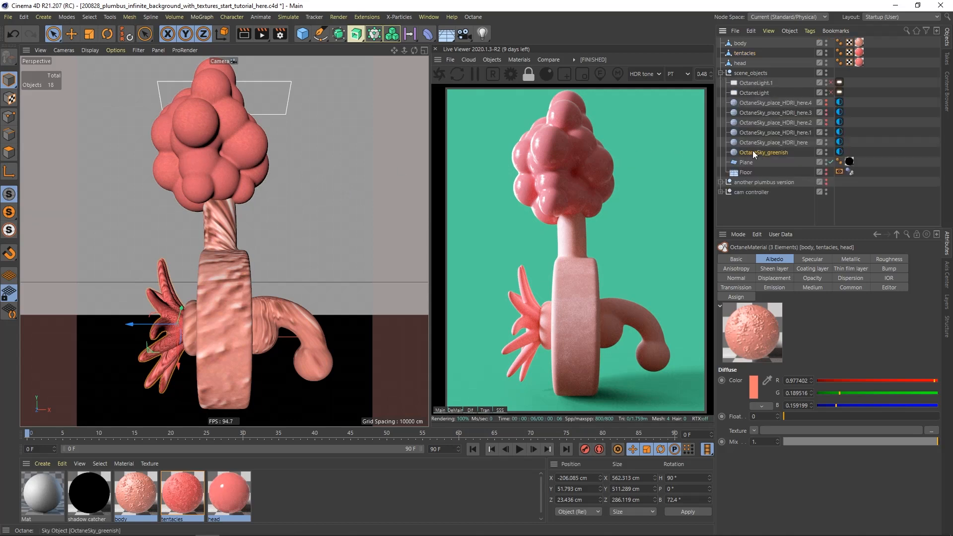
{"action": "left_click", "coordinate": [762, 103]}
{"action": "left_click", "coordinate": [766, 121], "text": "shift"}
{"action": "key", "text": "Delete"}
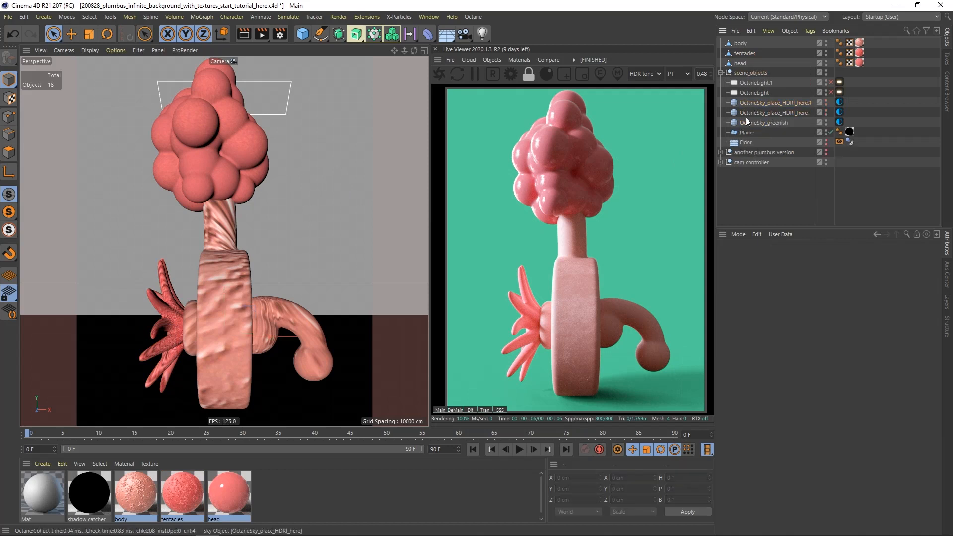
{"action": "left_click", "coordinate": [721, 73]}
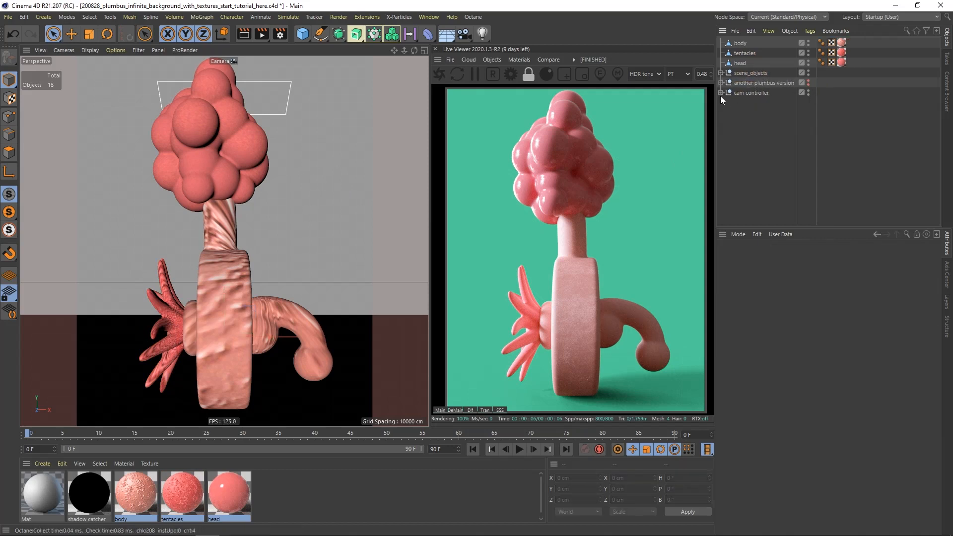
Inspect the contents of the "another plumbus version" and "cam controller" groups
{"action": "left_click", "coordinate": [721, 93]}
{"action": "left_click", "coordinate": [721, 83]}
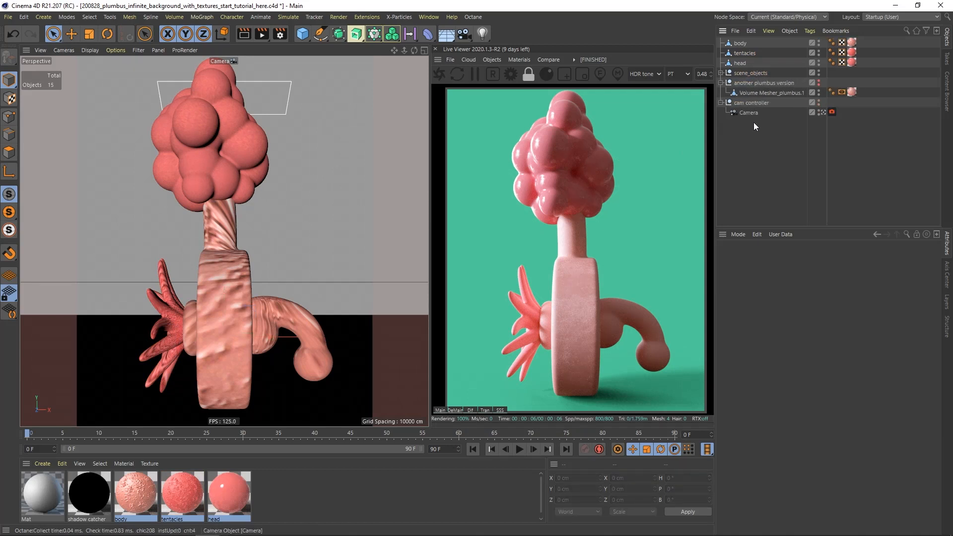
{"action": "left_click", "coordinate": [721, 83]}
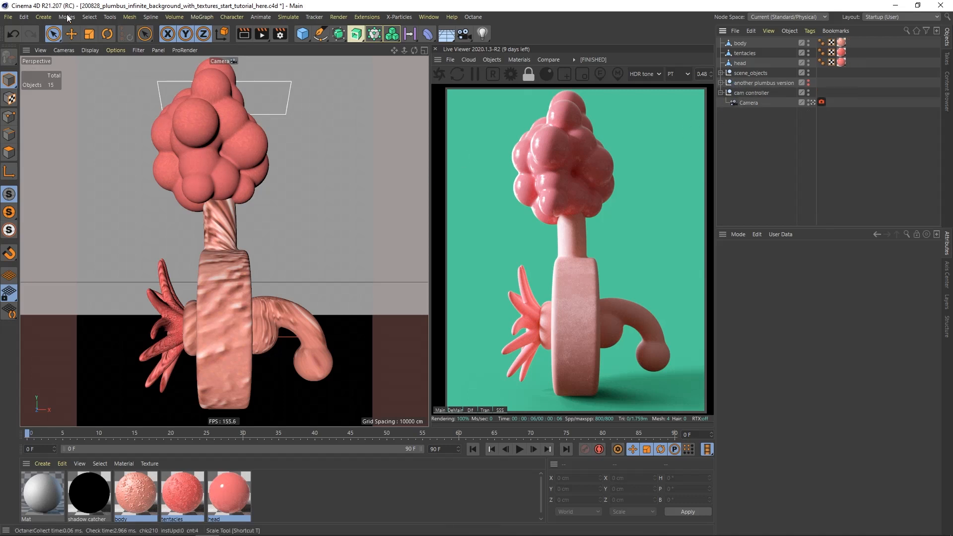
Create a new empty project and close the Octane Live Viewer
{"action": "left_click", "coordinate": [8, 17]}
{"action": "left_click", "coordinate": [25, 29]}
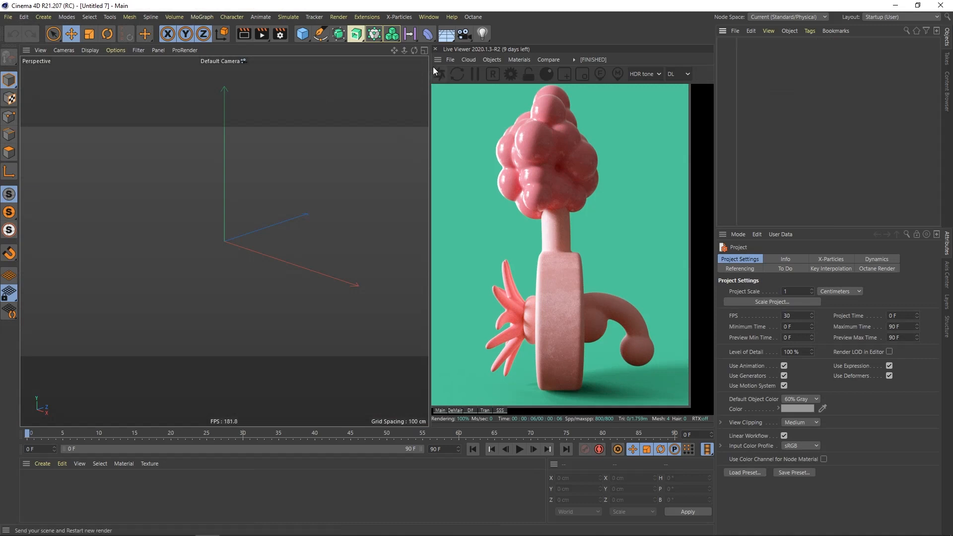
{"action": "left_click", "coordinate": [435, 49]}
Add a cylinder and rotate it to a 90° pitch so it stands upright like a wheel
{"action": "mouse_move", "coordinate": [385, 185]}
{"action": "right_mouse_down", "text": "alt"}
{"action": "mouse_move", "coordinate": [345, 189]}
{"action": "mouse_move", "coordinate": [372, 186]}
{"action": "right_mouse_up", "text": "alt"}
{"action": "middle_click_drag", "start_coordinate": [371, 186], "coordinate": [371, 211], "text": "alt"}
{"action": "left_click", "coordinate": [303, 33]}
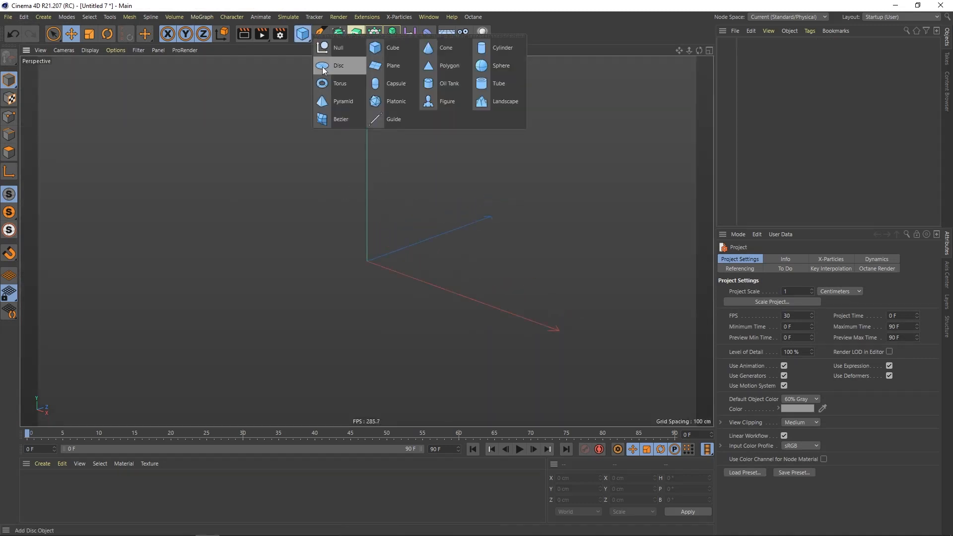
{"action": "left_click", "coordinate": [482, 48]}
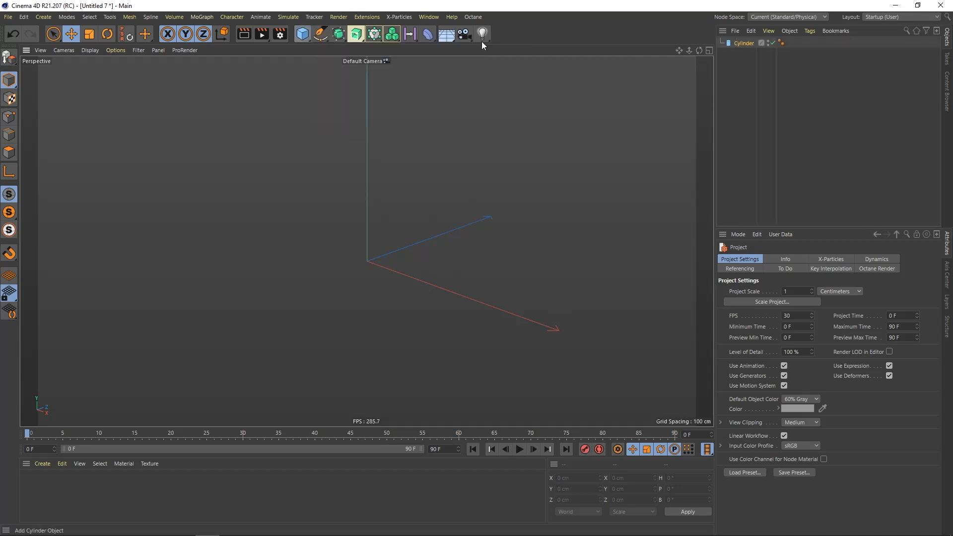
{"action": "left_click", "coordinate": [107, 33]}
{"action": "left_click_drag", "start_coordinate": [347, 231], "coordinate": [332, 300]}
Show wireframe lines and size the cylinder to about 110 cm radius and 65 cm height, with 14 height and 131 rotation segments
{"action": "left_click_drag", "start_coordinate": [367, 263], "coordinate": [419, 290], "text": "alt"}
{"action": "mouse_move", "coordinate": [369, 270]}
{"action": "left_mouse_down", "text": "alt"}
{"action": "mouse_move", "coordinate": [311, 242]}
{"action": "mouse_move", "coordinate": [374, 247]}
{"action": "mouse_move", "coordinate": [388, 263]}
{"action": "mouse_move", "coordinate": [422, 246]}
{"action": "mouse_move", "coordinate": [439, 249]}
{"action": "mouse_move", "coordinate": [394, 237]}
{"action": "left_mouse_up", "text": "alt"}
{"action": "scroll", "coordinate": [375, 247], "scroll_direction": "down", "scroll_amount": 2}
{"action": "key", "text": "n"}
{"action": "key", "text": "b"}
{"action": "left_click", "coordinate": [746, 45]}
{"action": "left_click_drag", "start_coordinate": [808, 318], "coordinate": [809, 289]}
{"action": "right_click_drag", "start_coordinate": [337, 260], "coordinate": [374, 246], "text": "alt"}
{"action": "middle_click_drag", "start_coordinate": [375, 247], "coordinate": [360, 230], "text": "alt"}
{"action": "left_click_drag", "start_coordinate": [360, 229], "coordinate": [395, 207], "text": "alt"}
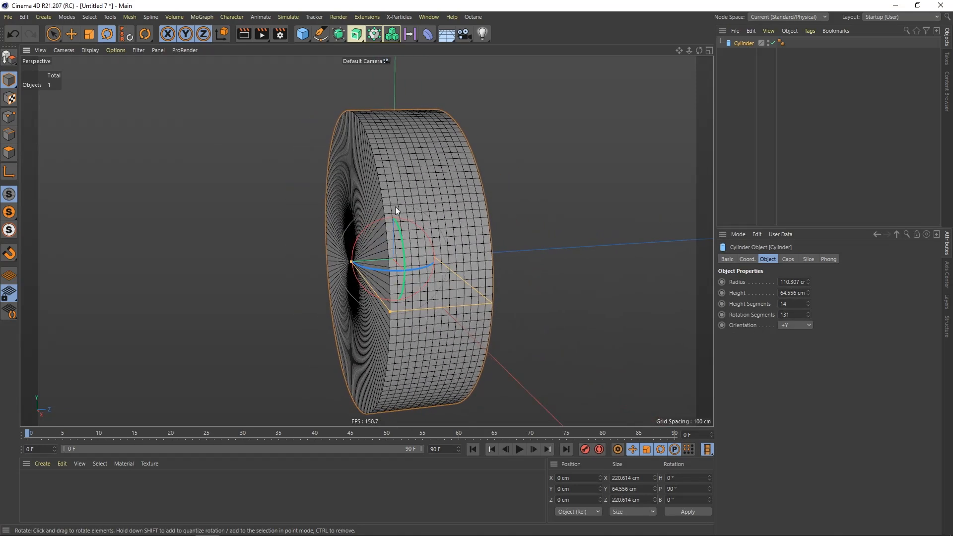
Fillet the cylinder's caps with 7 segments and a 6 cm radius, and shade the model without wireframe lines
{"action": "left_click", "coordinate": [785, 259]}
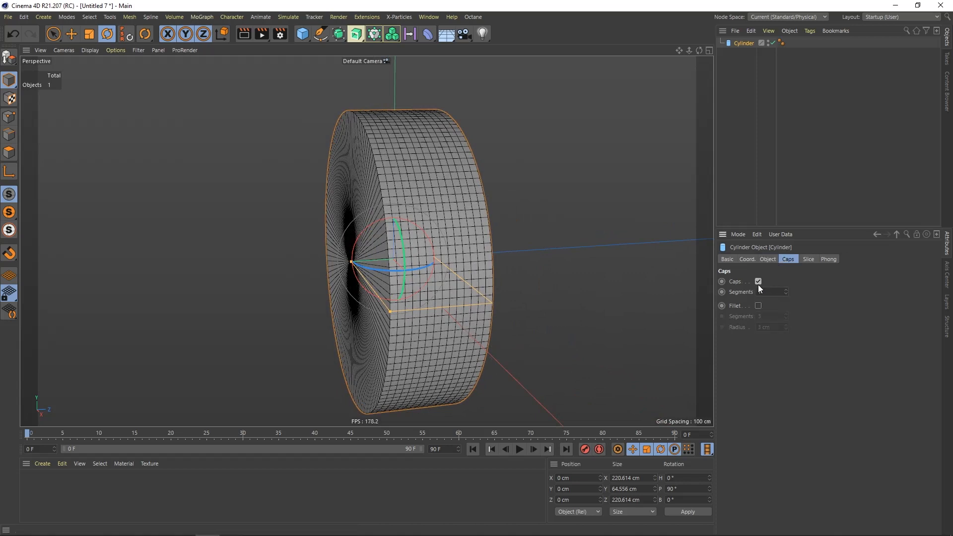
{"action": "left_click", "coordinate": [758, 281]}
{"action": "left_click", "coordinate": [758, 282]}
{"action": "left_click", "coordinate": [758, 306]}
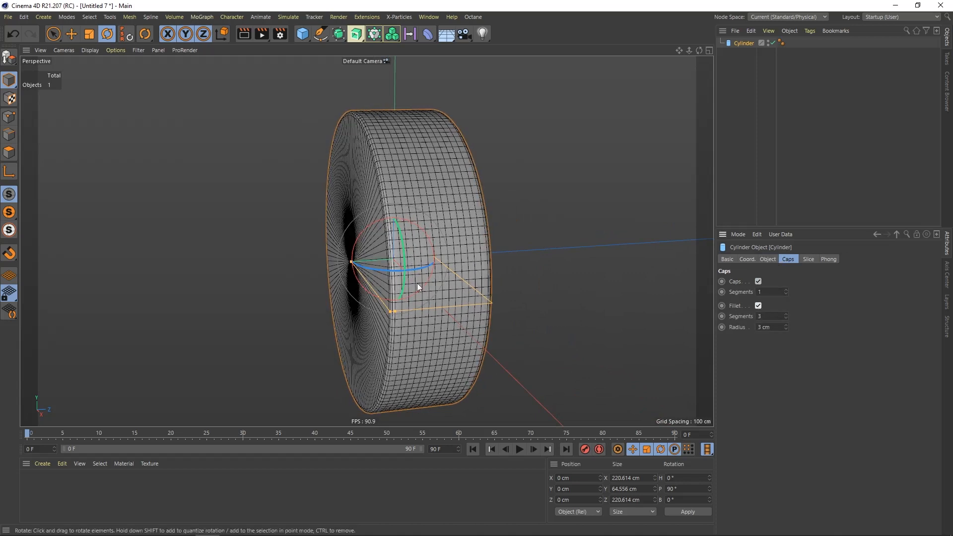
{"action": "left_click_drag", "start_coordinate": [787, 321], "coordinate": [786, 326]}
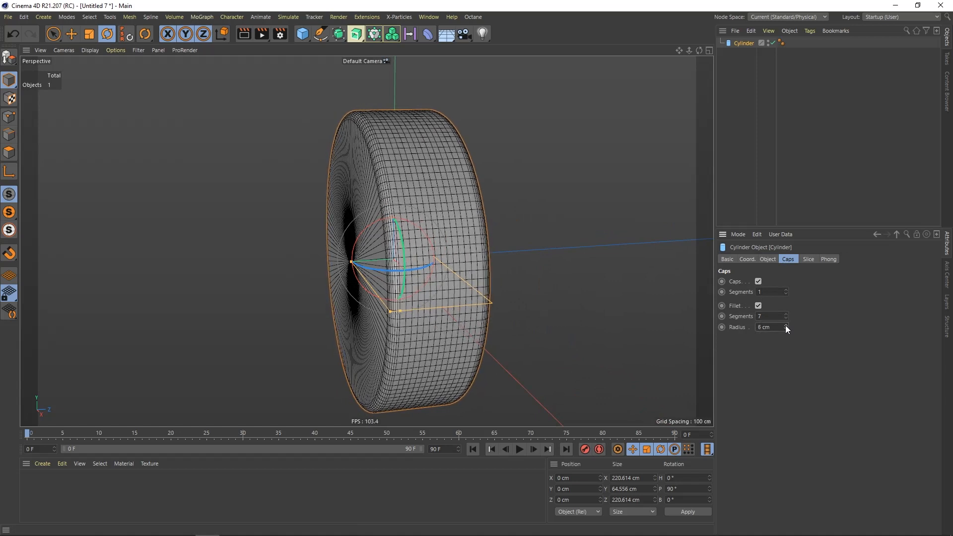
{"action": "key", "text": "n"}
{"action": "key", "text": "a"}
{"action": "left_click_drag", "start_coordinate": [402, 240], "coordinate": [410, 218], "text": "alt"}
{"action": "scroll", "coordinate": [395, 226], "scroll_direction": "down", "scroll_amount": 5}
{"action": "scroll", "coordinate": [410, 219], "scroll_direction": "up", "scroll_amount": 1}
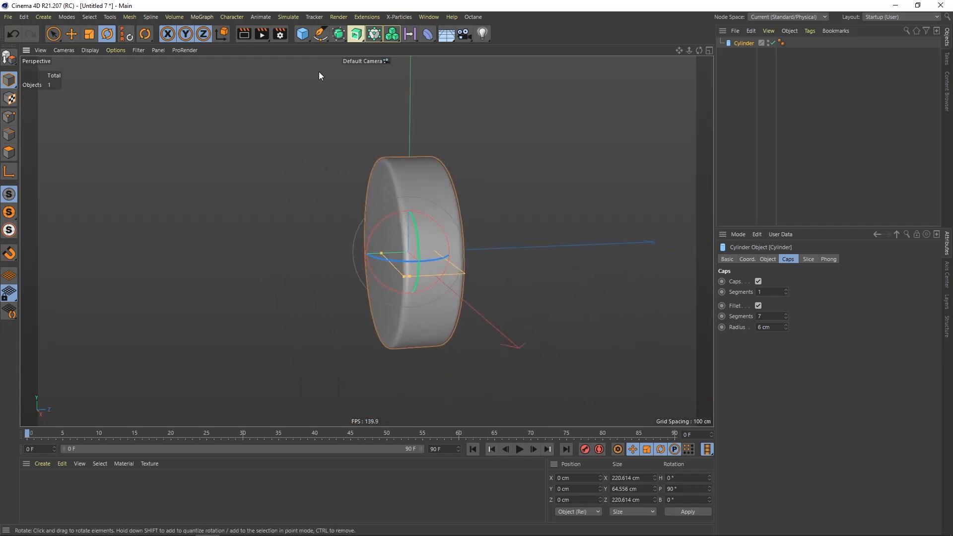
Draw a three-point Bezier spline in the right view, rising from the cylinder's upper edge and then slanting sideways, and select it
{"action": "left_click", "coordinate": [326, 40]}
{"action": "left_click", "coordinate": [358, 56]}
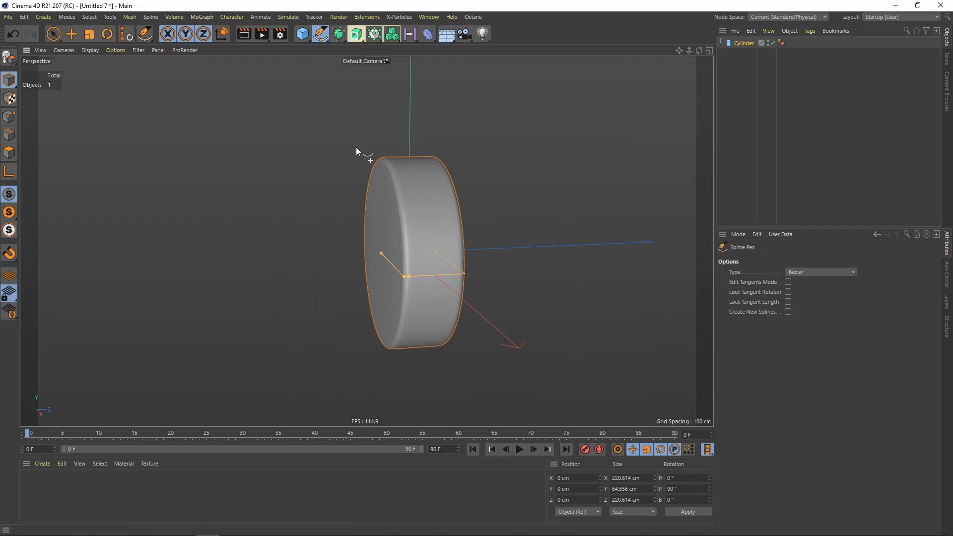
{"action": "key", "text": "F3"}
{"action": "middle_click_drag", "start_coordinate": [357, 163], "coordinate": [371, 223], "text": "alt"}
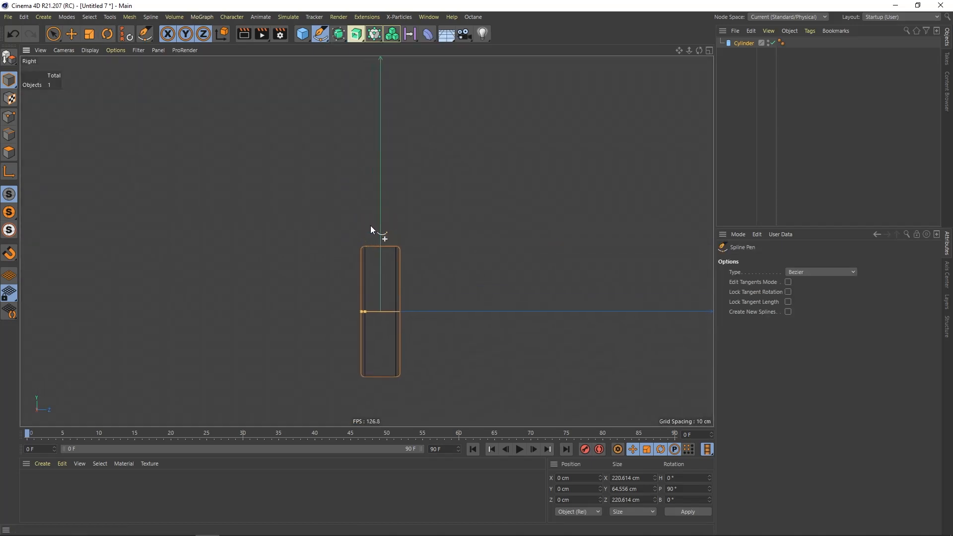
{"action": "left_click", "coordinate": [381, 252]}
{"action": "left_click", "coordinate": [380, 192]}
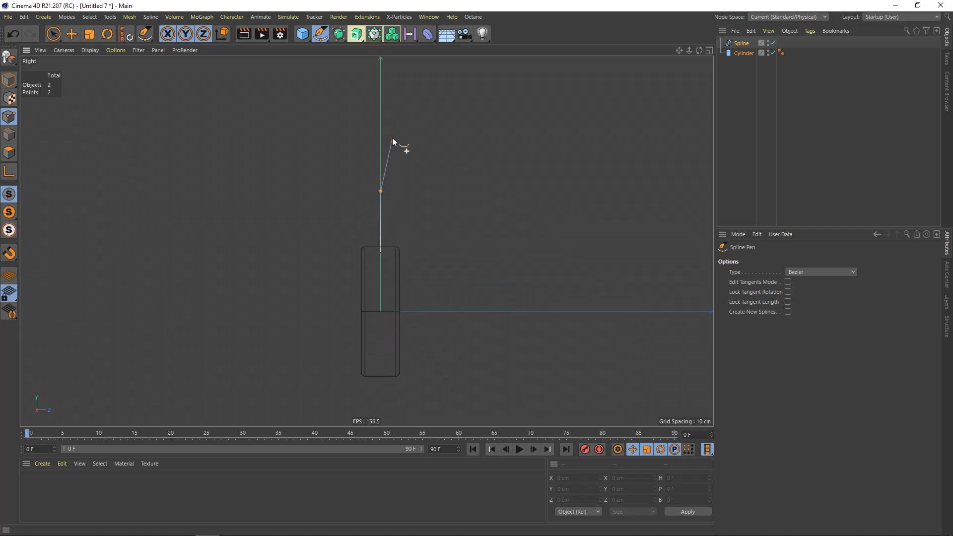
{"action": "left_click", "coordinate": [403, 126]}
{"action": "key", "text": "space"}
{"action": "scroll", "coordinate": [382, 191], "scroll_direction": "up", "scroll_amount": 2}
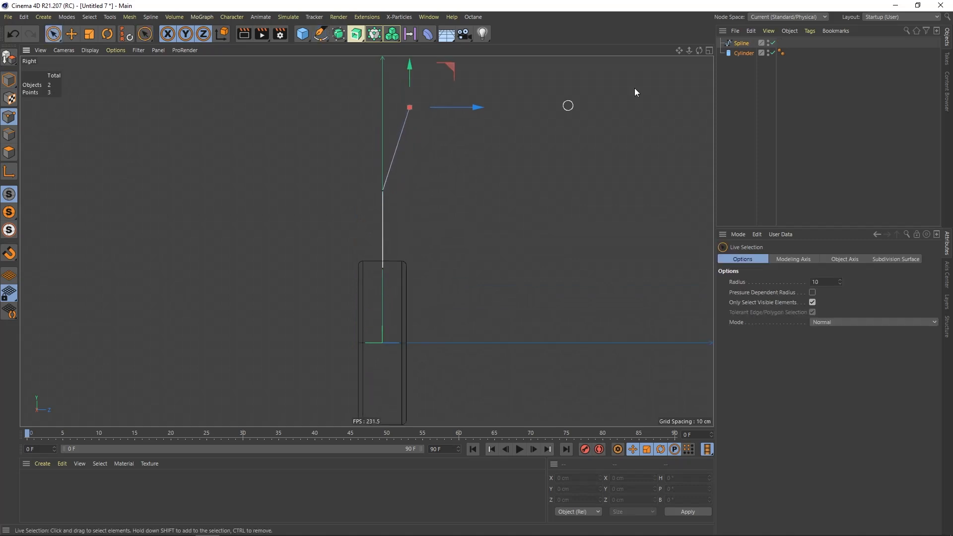
{"action": "left_click", "coordinate": [741, 43]}
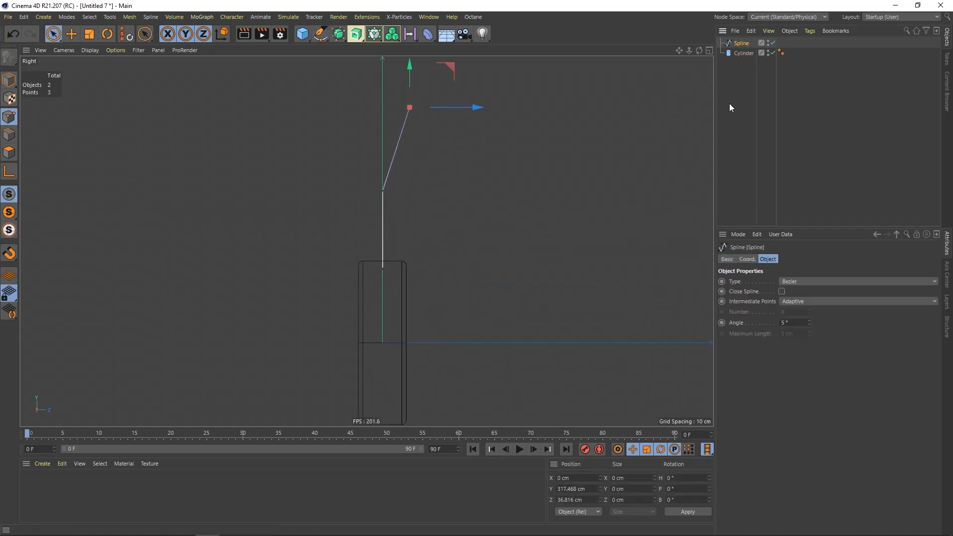
Change the spline to a B-Spline with uniform intermediate points and set their number to 50
{"action": "left_click", "coordinate": [795, 283]}
{"action": "left_click", "coordinate": [796, 318]}
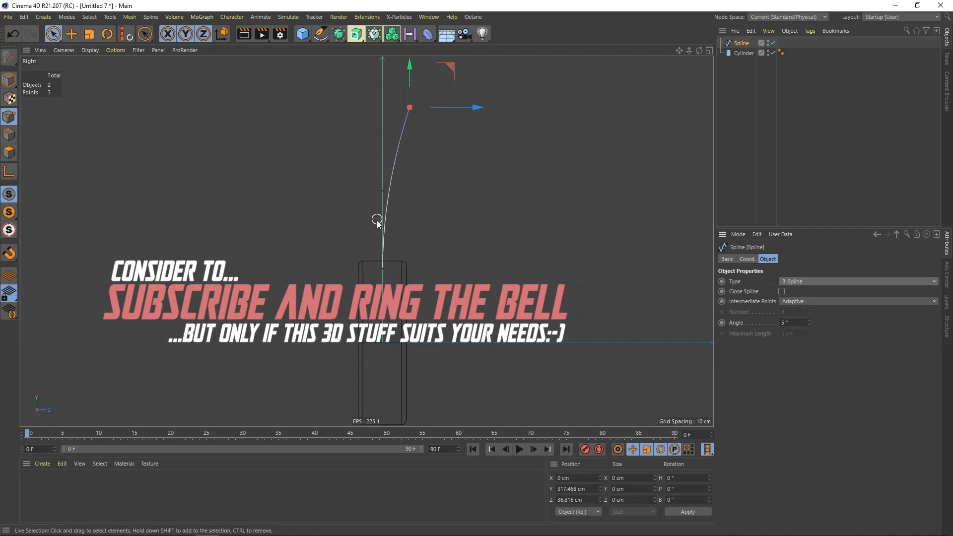
{"action": "left_click", "coordinate": [802, 302]}
{"action": "left_click", "coordinate": [800, 339]}
{"action": "double_click", "coordinate": [790, 312]}
{"action": "type", "text": "50"}
{"action": "key", "text": "Return"}
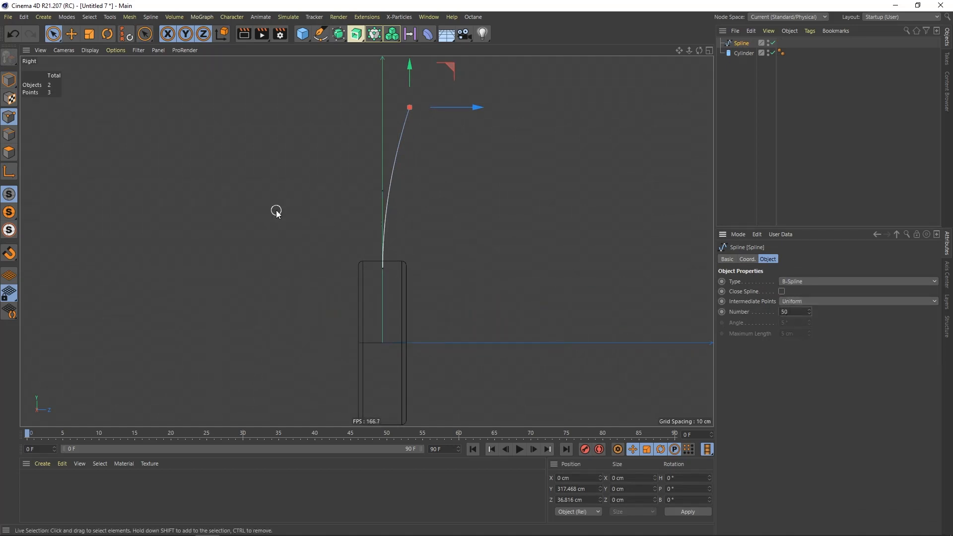
Switch to the perspective view and scale the whole spline down in model mode
{"action": "key", "text": "F1"}
{"action": "left_click_drag", "start_coordinate": [382, 202], "coordinate": [412, 236], "text": "alt"}
{"action": "left_click", "coordinate": [9, 80]}
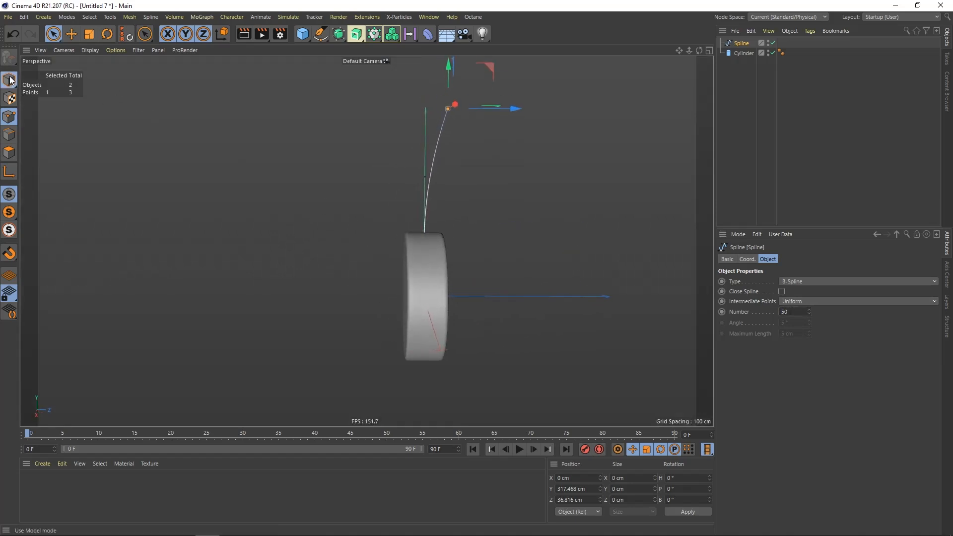
{"action": "left_click", "coordinate": [90, 34]}
{"action": "left_click_drag", "start_coordinate": [487, 184], "coordinate": [449, 223]}
{"action": "left_click", "coordinate": [54, 35]}
{"action": "left_click", "coordinate": [75, 47]}
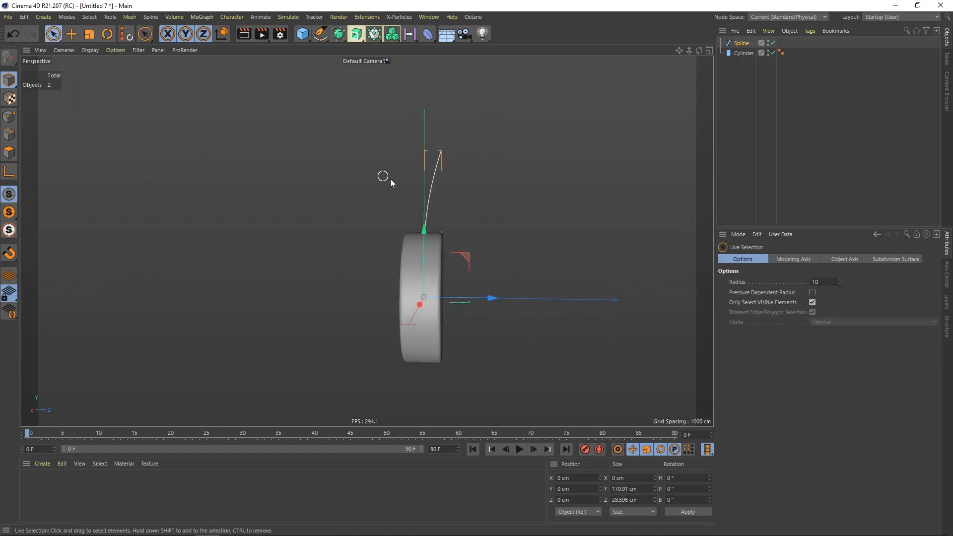
Reposition the spline at the cylinder's upper edge and scale it down further
{"action": "mouse_move", "coordinate": [426, 234]}
{"action": "left_mouse_down"}
{"action": "mouse_move", "coordinate": [424, 198]}
{"action": "mouse_move", "coordinate": [496, 249]}
{"action": "mouse_move", "coordinate": [423, 244]}
{"action": "left_mouse_up"}
{"action": "left_click_drag", "start_coordinate": [422, 202], "coordinate": [428, 227]}
{"action": "left_click", "coordinate": [463, 178]}
{"action": "left_click", "coordinate": [740, 43]}
{"action": "left_click", "coordinate": [89, 34]}
{"action": "left_click_drag", "start_coordinate": [271, 183], "coordinate": [233, 214]}
{"action": "left_click", "coordinate": [785, 112]}
{"action": "mouse_move", "coordinate": [438, 269]}
{"action": "left_mouse_down", "text": "alt"}
{"action": "mouse_move", "coordinate": [409, 252]}
{"action": "mouse_move", "coordinate": [445, 256]}
{"action": "left_mouse_up", "text": "alt"}
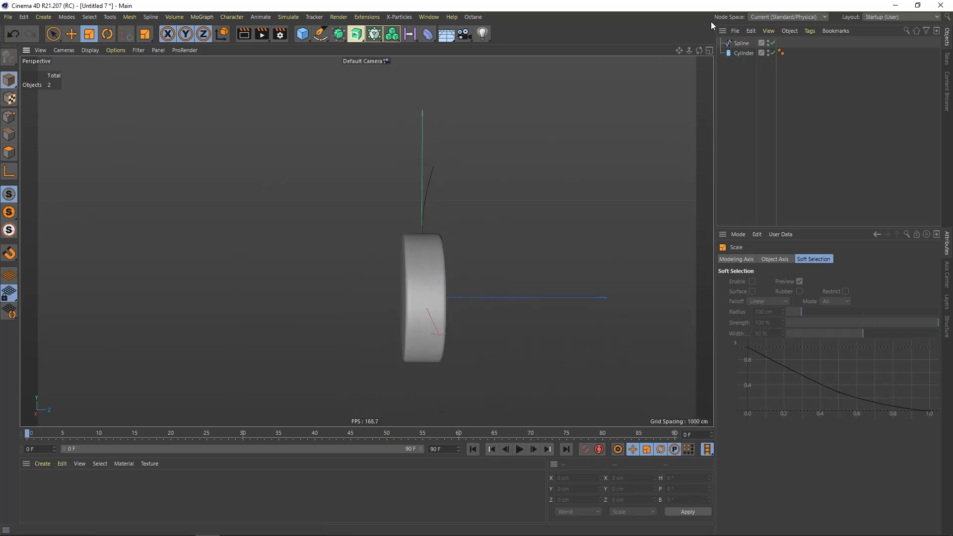
Move the spline's top point back to about 2 cm on Z so the curve stands nearly upright
{"action": "left_click", "coordinate": [742, 43]}
{"action": "left_click", "coordinate": [7, 118]}
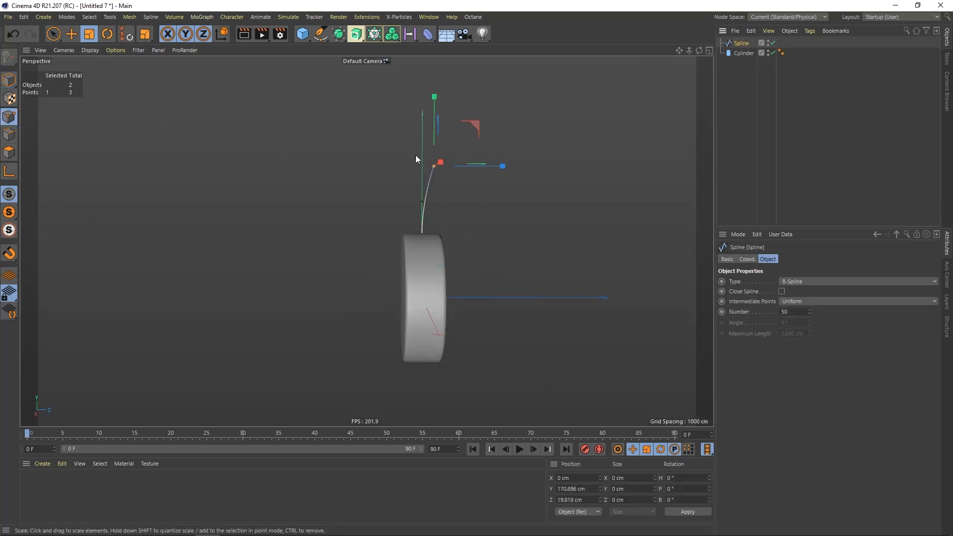
{"action": "left_click", "coordinate": [53, 34]}
{"action": "mouse_move", "coordinate": [485, 171]}
{"action": "left_mouse_down"}
{"action": "mouse_move", "coordinate": [499, 169]}
{"action": "mouse_move", "coordinate": [425, 200]}
{"action": "mouse_move", "coordinate": [485, 202]}
{"action": "mouse_move", "coordinate": [436, 172]}
{"action": "mouse_move", "coordinate": [486, 169]}
{"action": "left_mouse_up"}
{"action": "left_click", "coordinate": [521, 148]}
{"action": "left_click_drag", "start_coordinate": [366, 240], "coordinate": [365, 165], "text": "alt"}
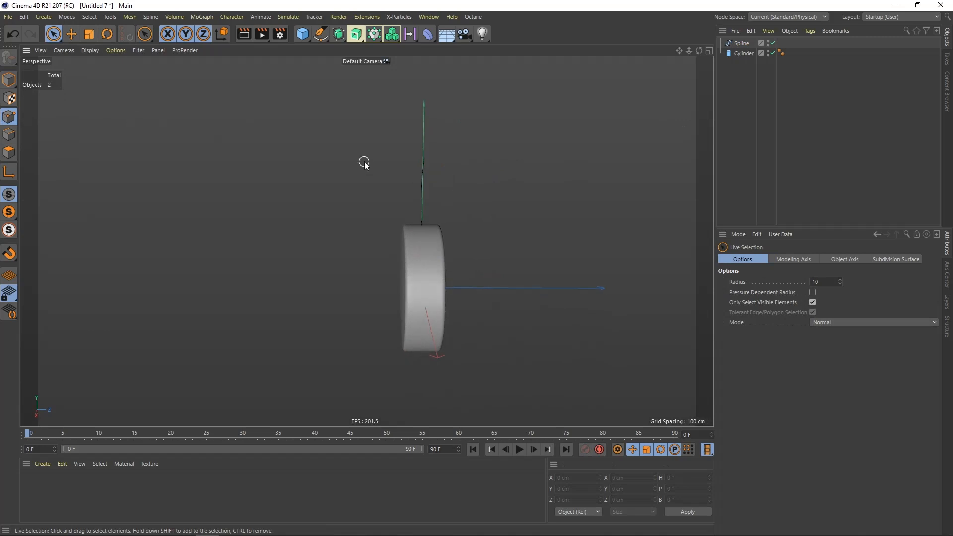
{"action": "left_click_drag", "start_coordinate": [412, 198], "coordinate": [426, 202], "text": "alt"}
Add a capsule, move it up above the cylinder, and show wireframe lines on the shaded models
{"action": "left_click", "coordinate": [302, 34]}
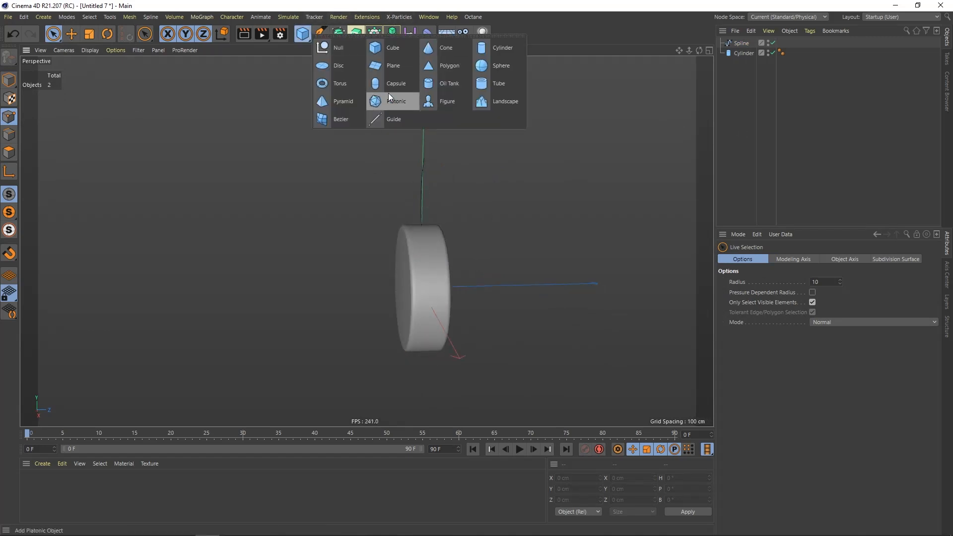
{"action": "left_click", "coordinate": [374, 84]}
{"action": "left_click_drag", "start_coordinate": [429, 242], "coordinate": [425, 106]}
{"action": "left_click_drag", "start_coordinate": [453, 165], "coordinate": [415, 156], "text": "alt"}
{"action": "key", "text": "n"}
{"action": "key", "text": "b"}
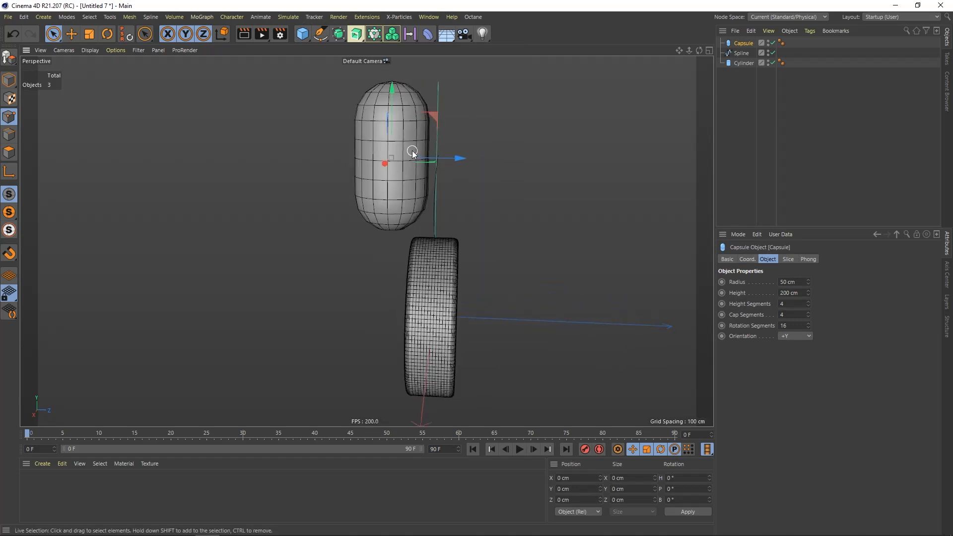
Set the capsule's radius to 18 cm, with 64 height, 16 cap and 44 rotation segments
{"action": "scroll", "coordinate": [412, 151], "scroll_direction": "up", "scroll_amount": 1}
{"action": "left_click_drag", "start_coordinate": [809, 282], "coordinate": [806, 299]}
{"action": "left_click_drag", "start_coordinate": [357, 191], "coordinate": [436, 193], "text": "alt"}
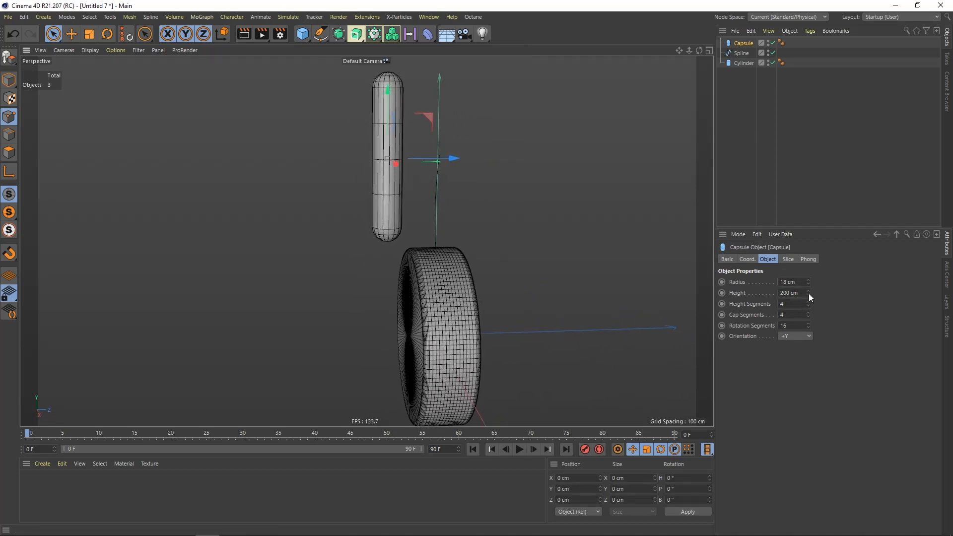
{"action": "left_click_drag", "start_coordinate": [807, 301], "coordinate": [805, 289]}
{"action": "mouse_move", "coordinate": [804, 285]}
{"action": "left_mouse_down"}
{"action": "mouse_move", "coordinate": [809, 308]}
{"action": "mouse_move", "coordinate": [806, 293]}
{"action": "left_mouse_up"}
{"action": "left_click_drag", "start_coordinate": [808, 325], "coordinate": [805, 309]}
{"action": "left_click_drag", "start_coordinate": [537, 216], "coordinate": [715, 87], "text": "alt"}
{"action": "left_click", "coordinate": [651, 81]}
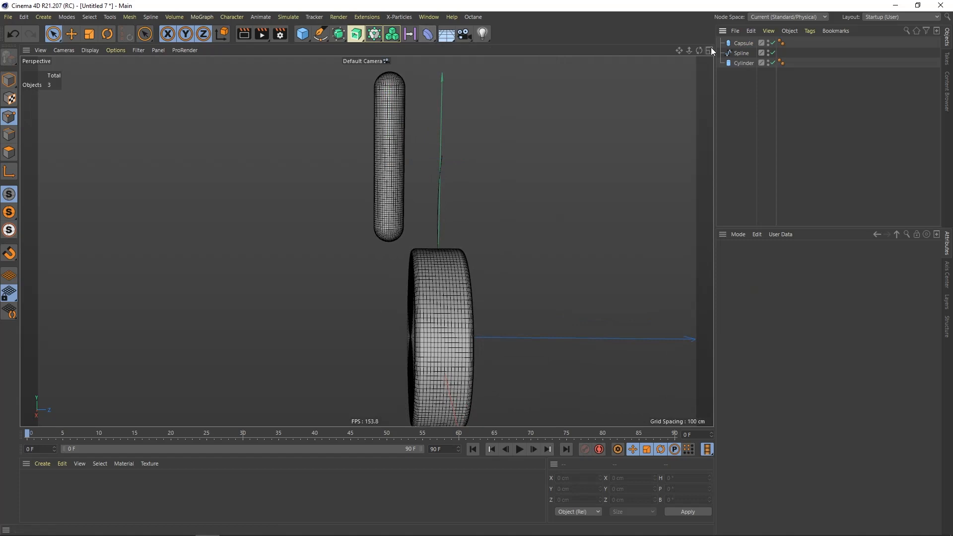
Add a Spline Wrap deformer as a child of the capsule and assign the neck spline to it
{"action": "left_click", "coordinate": [742, 44]}
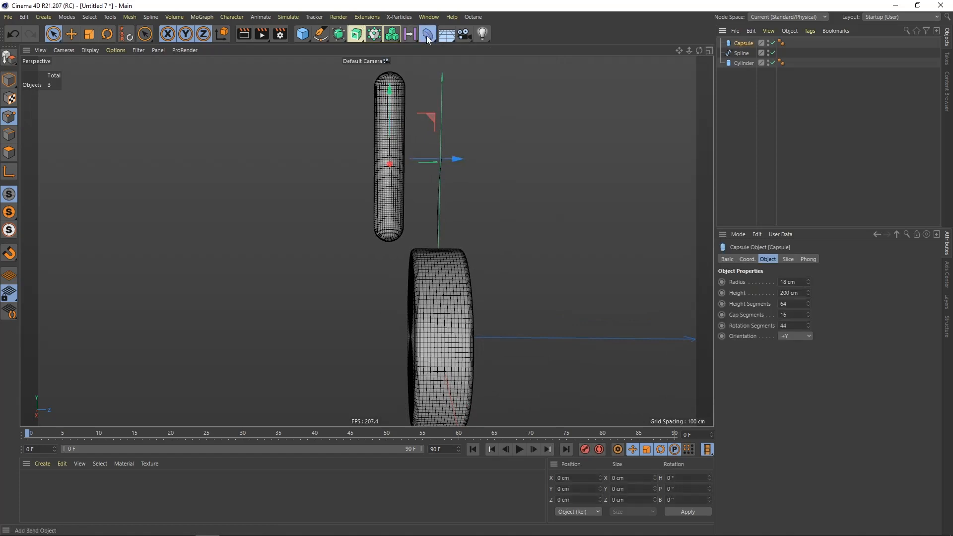
{"action": "left_click", "coordinate": [427, 34]}
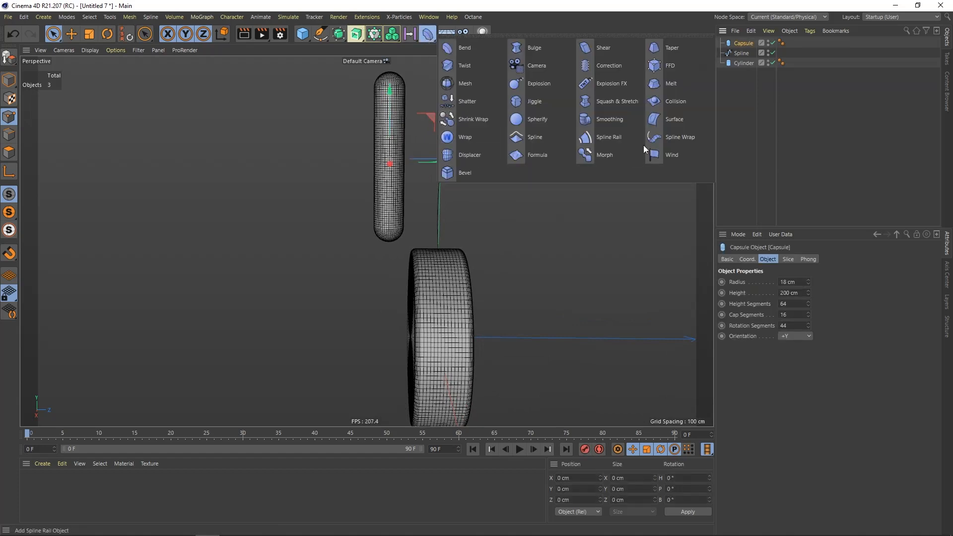
{"action": "left_click", "coordinate": [670, 138], "text": "shift"}
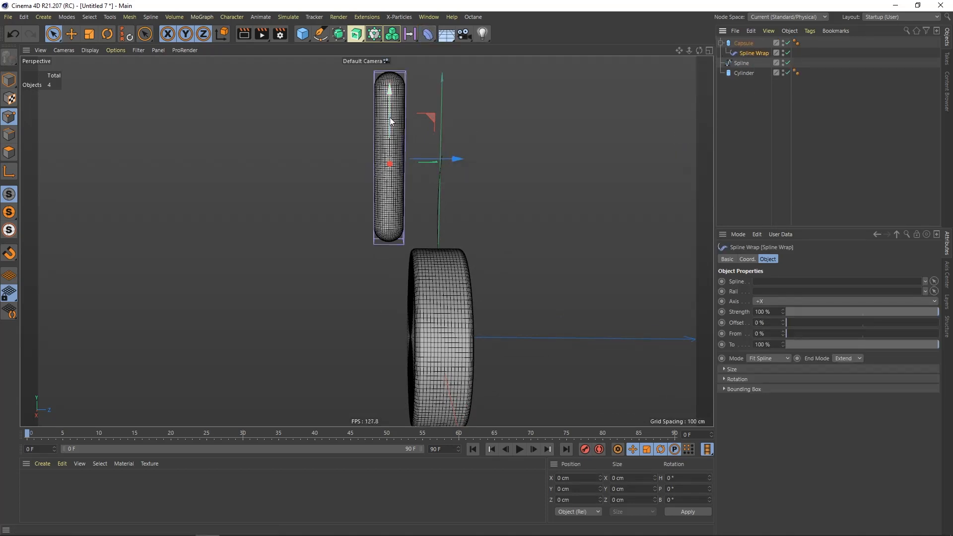
{"action": "left_click_drag", "start_coordinate": [740, 64], "coordinate": [768, 282]}
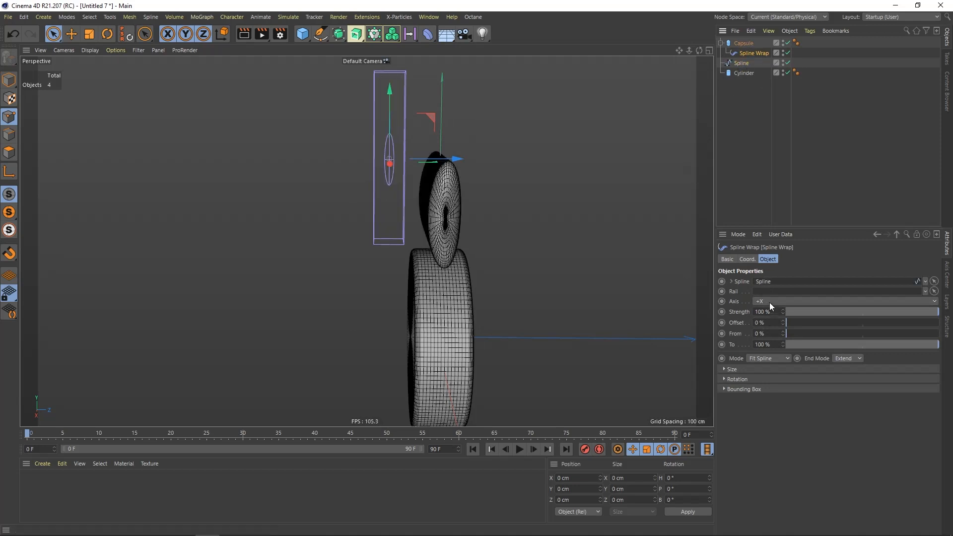
Set the Spline Wrap's axis to +Y and its mode to Keep Length
{"action": "left_click", "coordinate": [770, 302]}
{"action": "left_click", "coordinate": [767, 359]}
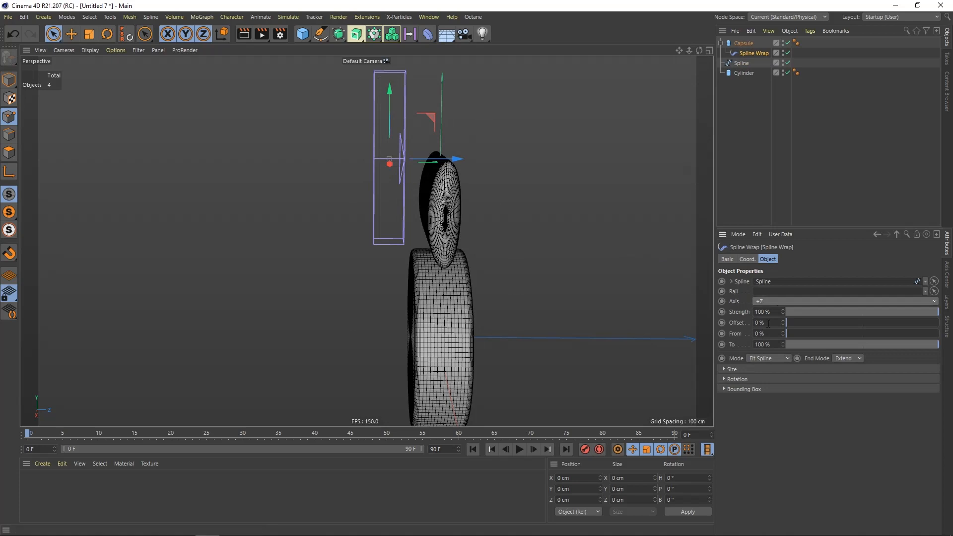
{"action": "left_click", "coordinate": [775, 301]}
{"action": "left_click", "coordinate": [767, 333]}
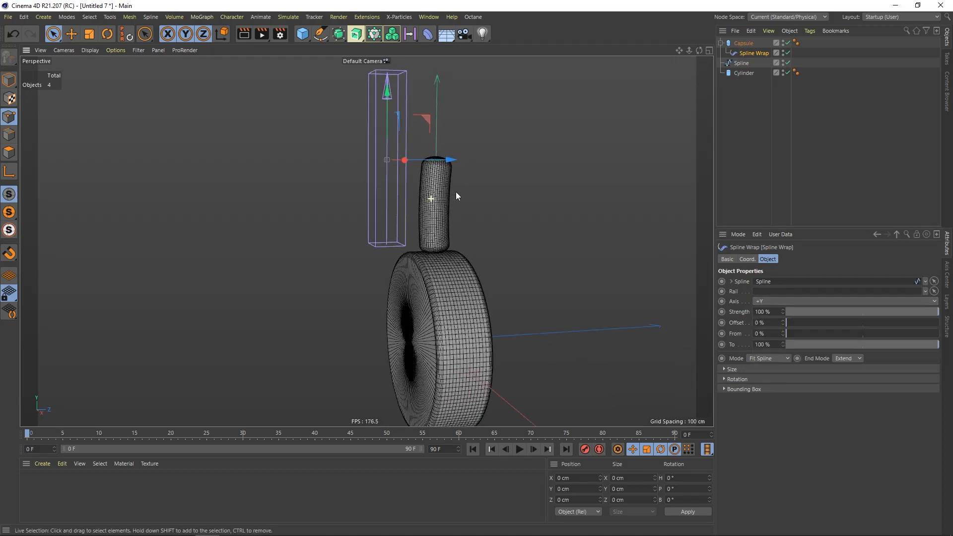
{"action": "left_click", "coordinate": [787, 359]}
{"action": "left_click", "coordinate": [786, 370]}
{"action": "scroll", "coordinate": [439, 213], "scroll_direction": "up", "scroll_amount": 1}
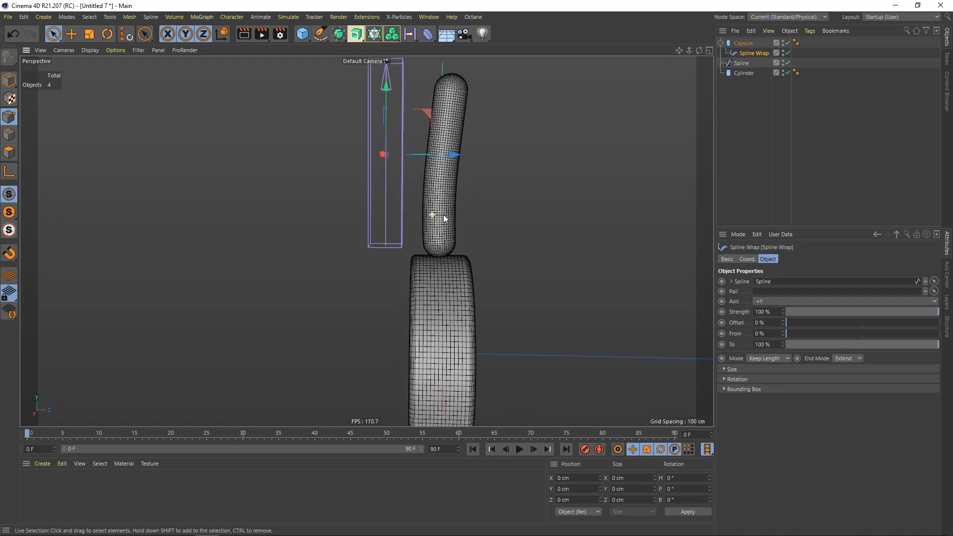
Set the Spline Wrap's offset to -51% to sink the neck into the cylinder, and shade without wireframe lines
{"action": "left_click", "coordinate": [745, 43]}
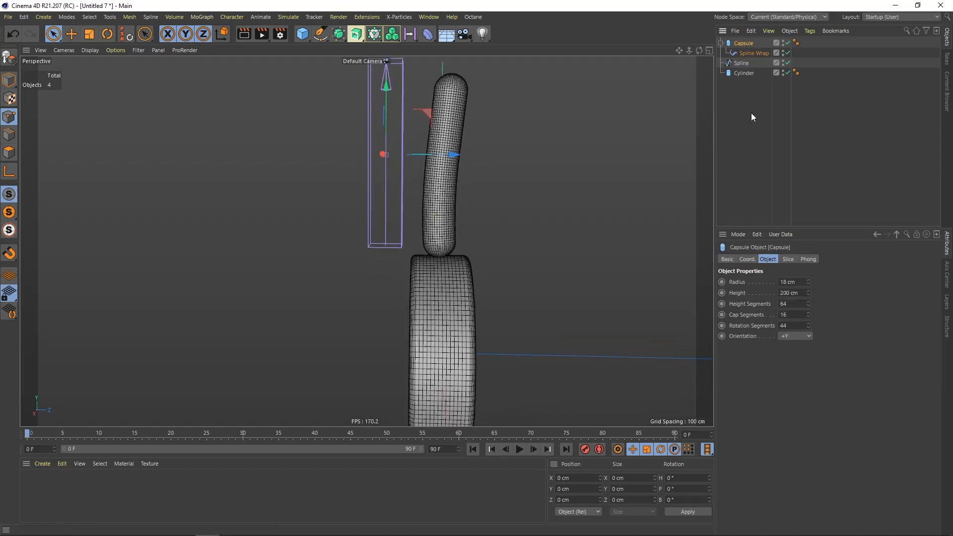
{"action": "left_click", "coordinate": [753, 52]}
{"action": "left_click_drag", "start_coordinate": [784, 322], "coordinate": [776, 349]}
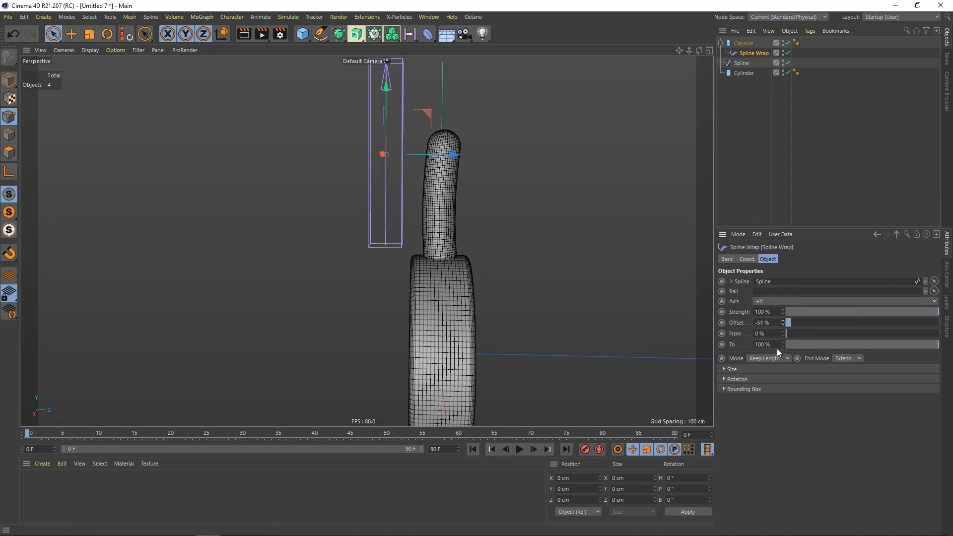
{"action": "left_click", "coordinate": [750, 170]}
{"action": "mouse_move", "coordinate": [379, 278]}
{"action": "left_mouse_down", "text": "alt"}
{"action": "mouse_move", "coordinate": [472, 263]}
{"action": "mouse_move", "coordinate": [415, 261]}
{"action": "mouse_move", "coordinate": [438, 282]}
{"action": "mouse_move", "coordinate": [484, 266]}
{"action": "mouse_move", "coordinate": [425, 258]}
{"action": "mouse_move", "coordinate": [448, 243]}
{"action": "left_mouse_up", "text": "alt"}
{"action": "key", "text": "n"}
{"action": "key", "text": "a"}
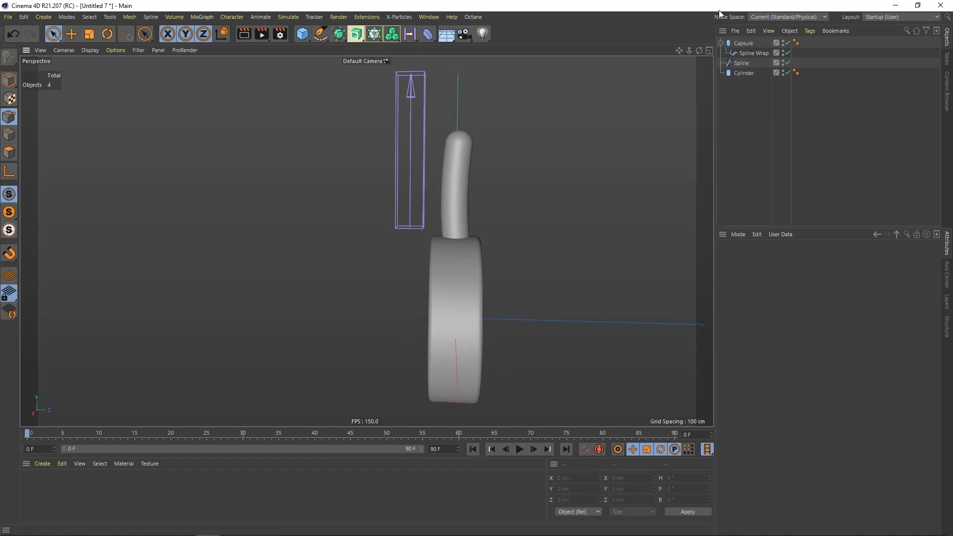
Fine-tune the capsule's radius
{"action": "left_click", "coordinate": [748, 43]}
{"action": "left_click", "coordinate": [809, 280]}
{"action": "left_click_drag", "start_coordinate": [429, 242], "coordinate": [433, 237], "text": "alt"}
{"action": "left_click", "coordinate": [739, 143]}
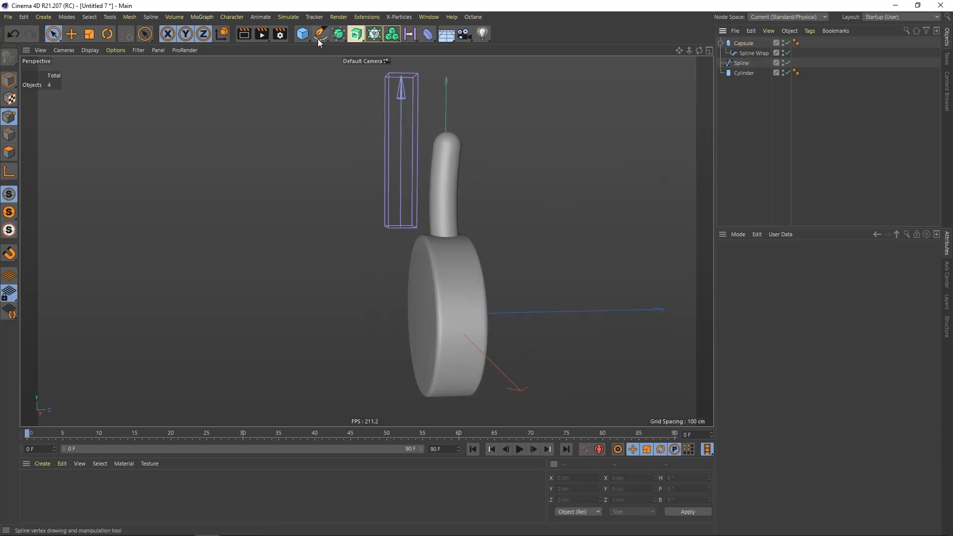
Add a torus and rotate it upright so its ring runs parallel to the cylinder's round faces
{"action": "left_click", "coordinate": [303, 34]}
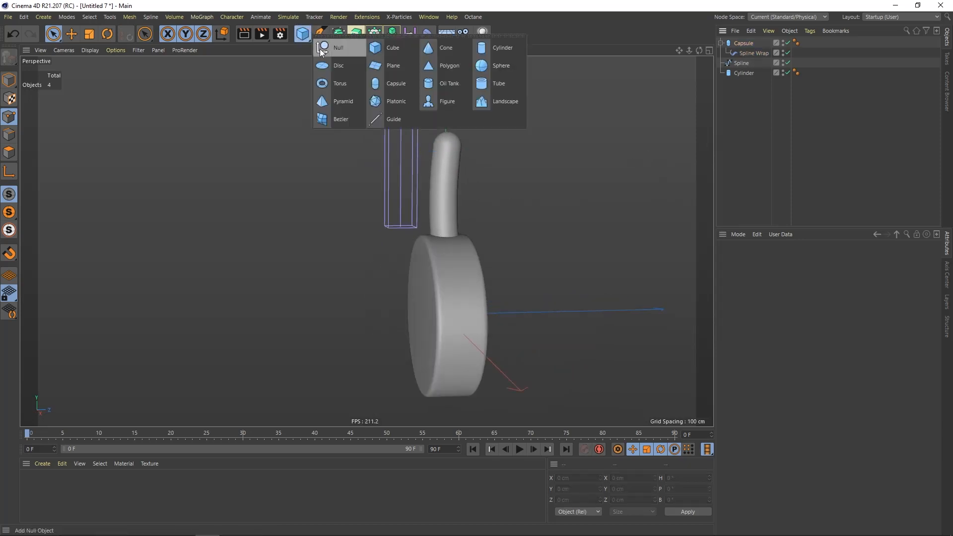
{"action": "left_click", "coordinate": [350, 83]}
{"action": "key", "text": "r"}
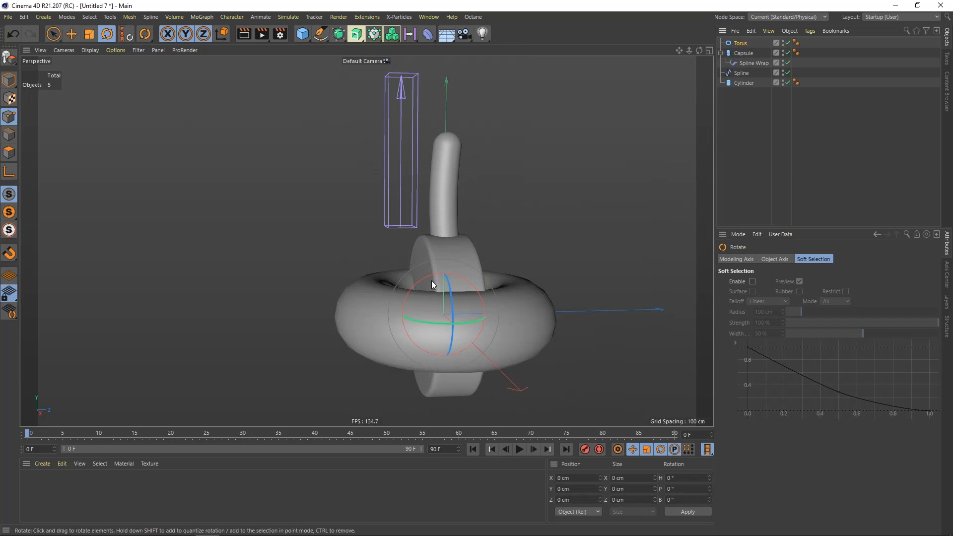
{"action": "left_click_drag", "start_coordinate": [425, 277], "coordinate": [418, 327]}
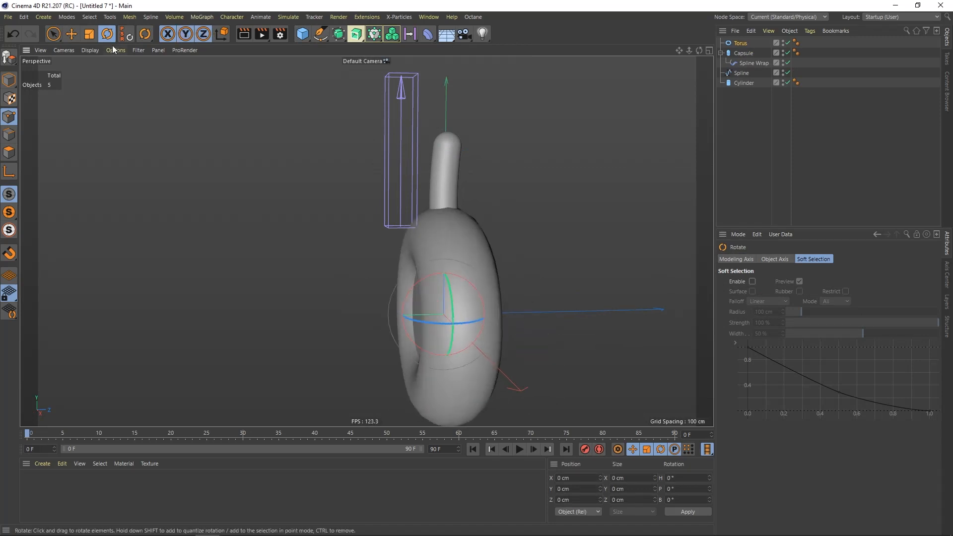
Scale the torus down to about 52% and move it out onto the cylinder's front face
{"action": "key", "text": "t"}
{"action": "left_click_drag", "start_coordinate": [221, 168], "coordinate": [166, 321]}
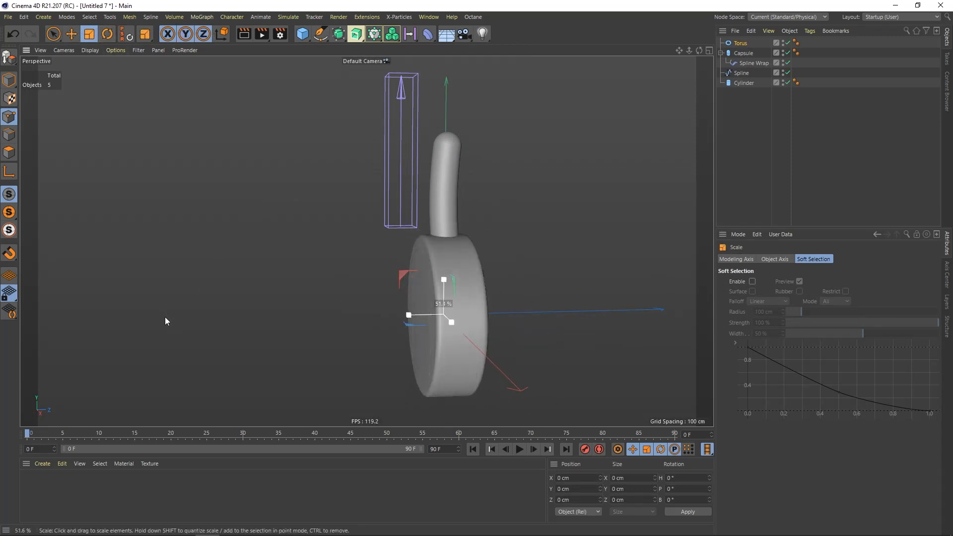
{"action": "left_click", "coordinate": [61, 37]}
{"action": "left_click_drag", "start_coordinate": [384, 316], "coordinate": [350, 322]}
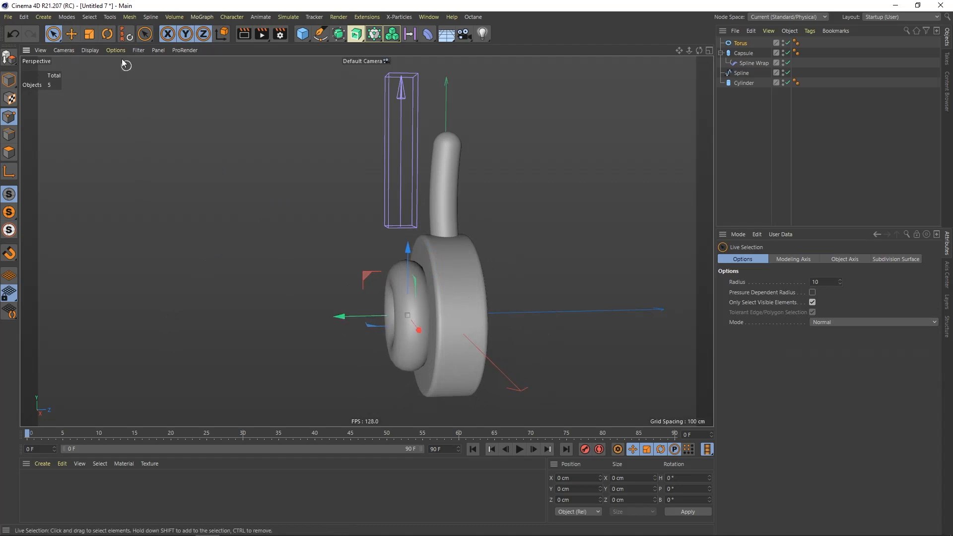
Scale the torus down further into a small ring at the centre of the cylinder's front face
{"action": "key", "text": "t"}
{"action": "left_click_drag", "start_coordinate": [281, 276], "coordinate": [237, 317]}
{"action": "left_click_drag", "start_coordinate": [411, 320], "coordinate": [496, 323], "text": "alt"}
{"action": "left_click_drag", "start_coordinate": [237, 297], "coordinate": [243, 297]}
{"action": "left_click_drag", "start_coordinate": [243, 297], "coordinate": [326, 274], "text": "alt"}
{"action": "left_click", "coordinate": [56, 36]}
{"action": "left_click_drag", "start_coordinate": [392, 270], "coordinate": [346, 257], "text": "alt"}
{"action": "right_click_drag", "start_coordinate": [402, 264], "coordinate": [466, 257], "text": "alt"}
{"action": "mouse_move", "coordinate": [381, 255]}
{"action": "left_mouse_down", "text": "alt"}
{"action": "mouse_move", "coordinate": [412, 256]}
{"action": "mouse_move", "coordinate": [373, 259]}
{"action": "left_mouse_up", "text": "alt"}
Show wireframe lines and set the torus to 82 ring segments and 43 pipe segments
{"action": "key", "text": "n"}
{"action": "key", "text": "b"}
{"action": "left_click", "coordinate": [741, 43]}
{"action": "left_click_drag", "start_coordinate": [798, 285], "coordinate": [1, 30]}
{"action": "left_click", "coordinate": [13, 34]}
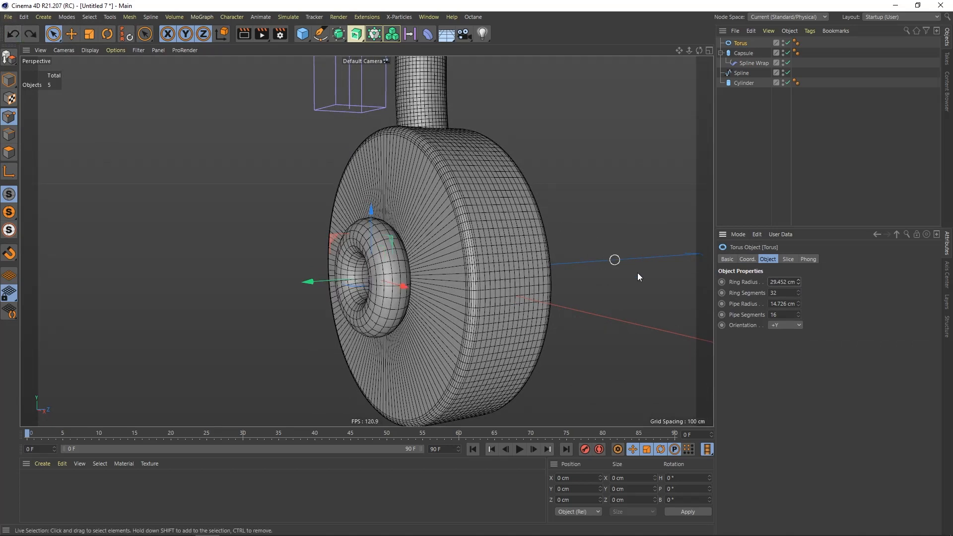
{"action": "left_click", "coordinate": [799, 291]}
{"action": "left_click_drag", "start_coordinate": [799, 287], "coordinate": [791, 269]}
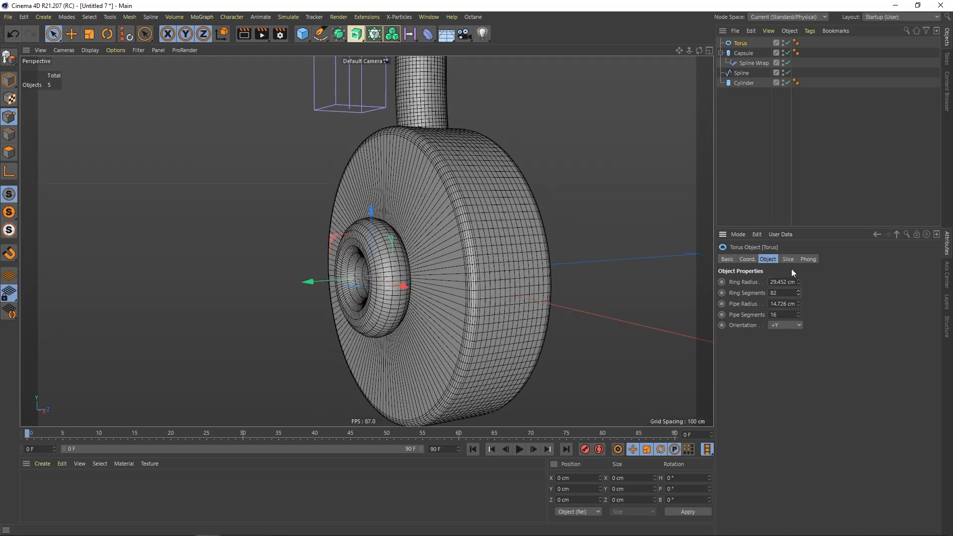
{"action": "left_click_drag", "start_coordinate": [800, 314], "coordinate": [794, 299]}
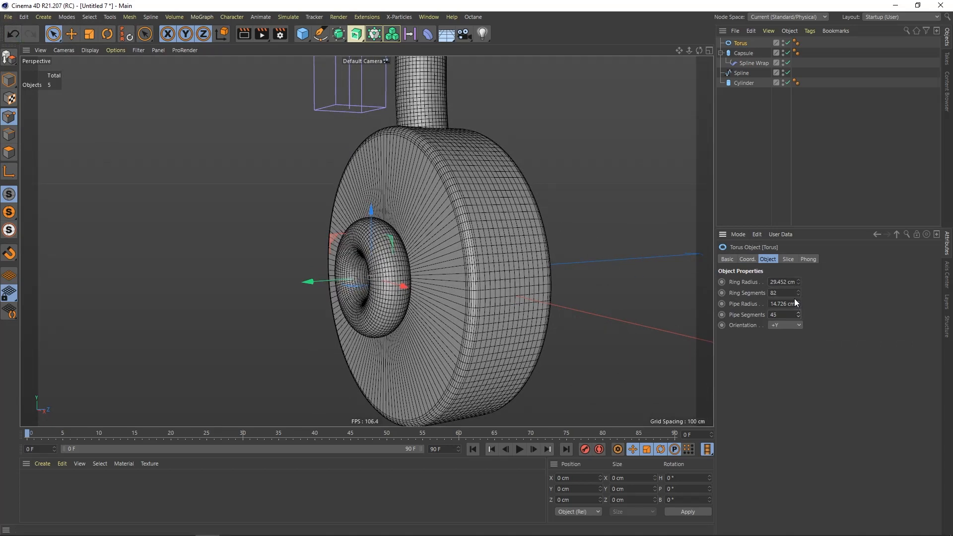
Increase the cylinder's cap segments to subdivide its flat faces into many concentric rings
{"action": "left_click", "coordinate": [744, 83]}
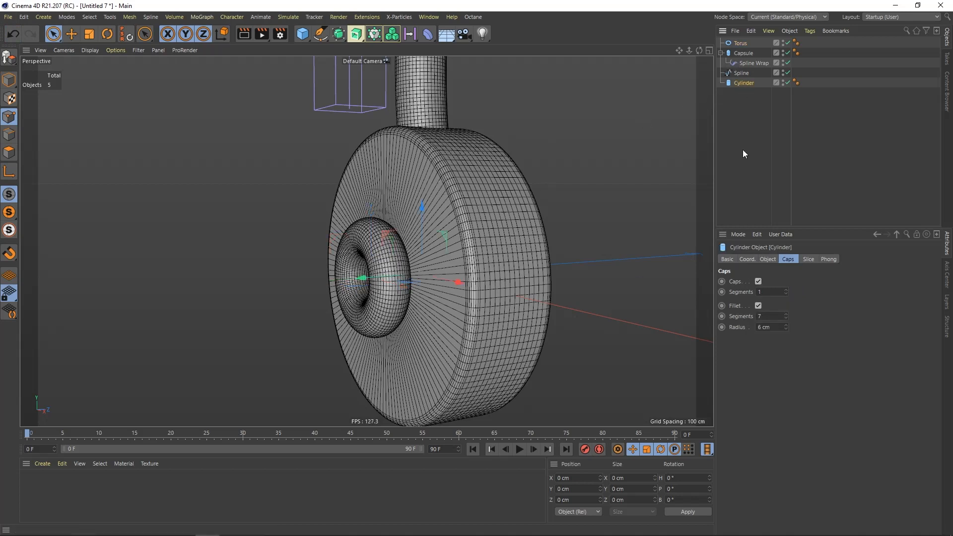
{"action": "left_click_drag", "start_coordinate": [784, 291], "coordinate": [785, 273]}
{"action": "left_click", "coordinate": [728, 124]}
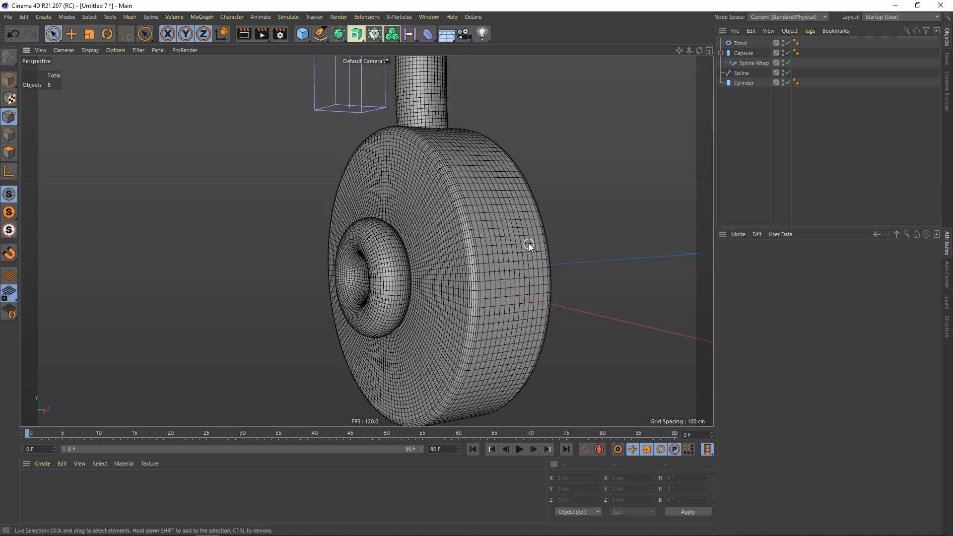
{"action": "left_click_drag", "start_coordinate": [528, 243], "coordinate": [517, 240], "text": "alt"}
{"action": "left_click_drag", "start_coordinate": [421, 233], "coordinate": [627, 225], "text": "alt"}
{"action": "left_click_drag", "start_coordinate": [500, 263], "coordinate": [422, 262], "text": "alt"}
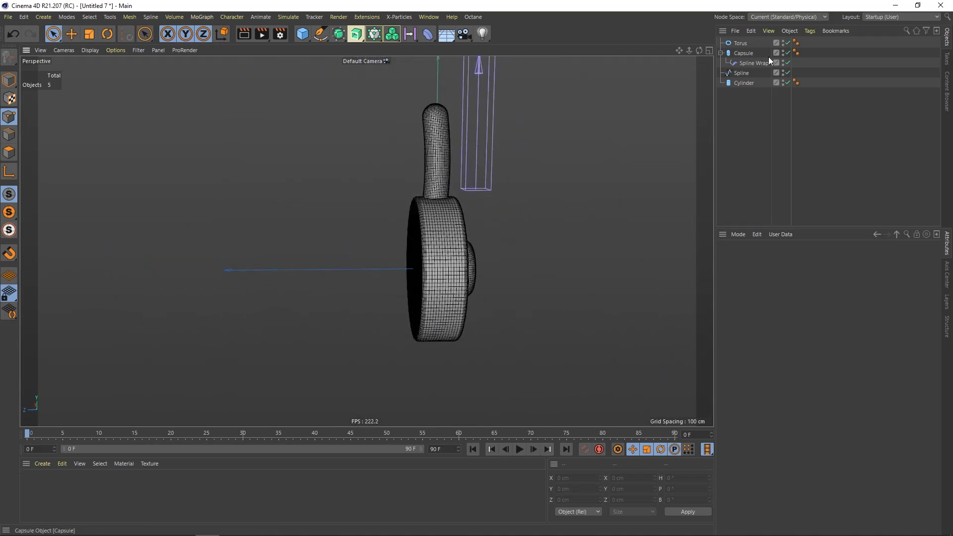
Duplicate the capsule and its spline, and assign Spline.1 to the Spline Wrap of Capsule.1
{"action": "left_click", "coordinate": [721, 53]}
{"action": "left_click_drag", "start_coordinate": [744, 47], "coordinate": [741, 81], "text": "ctrl"}
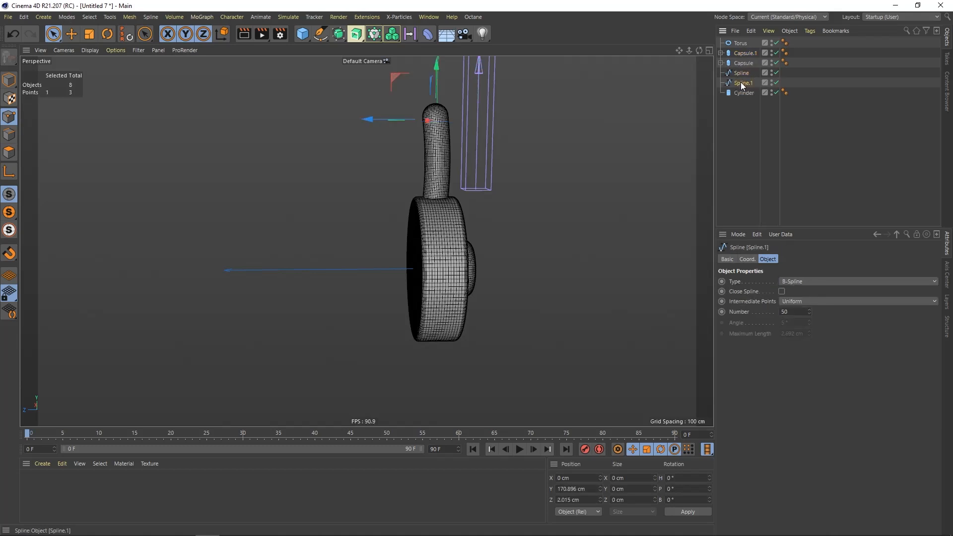
{"action": "left_click", "coordinate": [746, 53]}
{"action": "left_click", "coordinate": [721, 53]}
{"action": "left_click", "coordinate": [752, 64]}
{"action": "left_click_drag", "start_coordinate": [748, 93], "coordinate": [769, 282]}
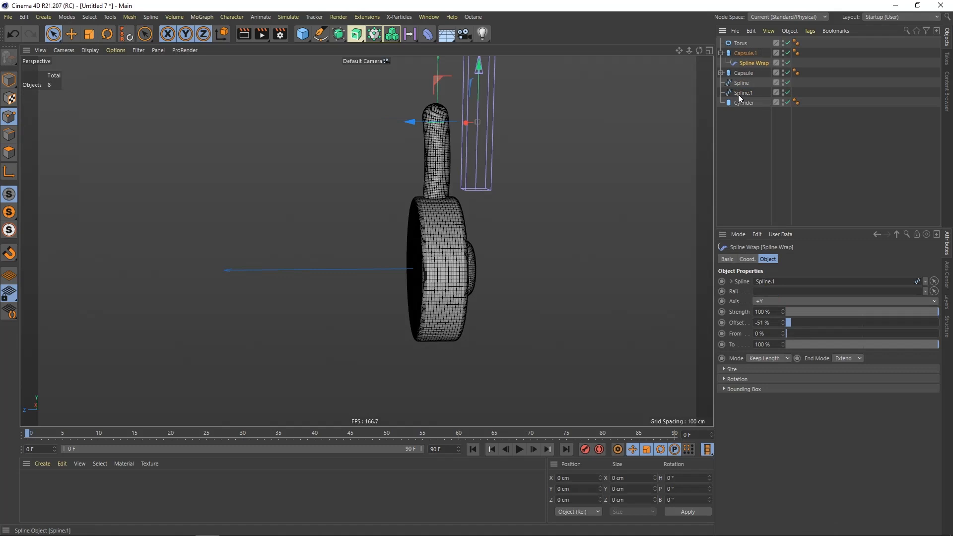
Rotate Spline.1 to a pitch of -90° and move it so its capsule sticks straight out of the cylinder's back face
{"action": "left_click", "coordinate": [740, 94]}
{"action": "left_click", "coordinate": [107, 35]}
{"action": "left_click", "coordinate": [9, 79]}
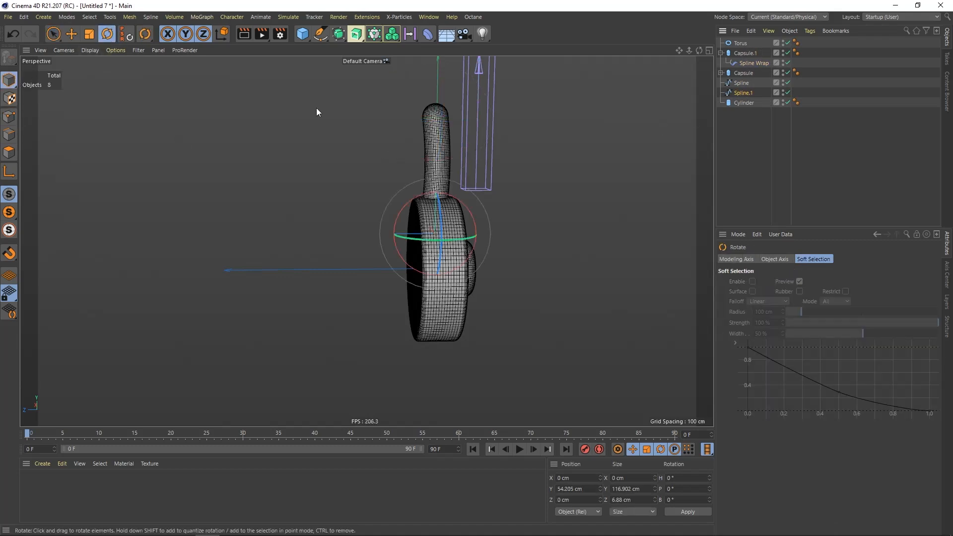
{"action": "left_click_drag", "start_coordinate": [401, 222], "coordinate": [379, 323]}
{"action": "scroll", "coordinate": [412, 262], "scroll_direction": "up", "scroll_amount": 2}
{"action": "middle_click_drag", "start_coordinate": [421, 251], "coordinate": [416, 197], "text": "alt"}
{"action": "left_click_drag", "start_coordinate": [54, 35], "coordinate": [72, 47]}
{"action": "left_click_drag", "start_coordinate": [412, 231], "coordinate": [389, 267]}
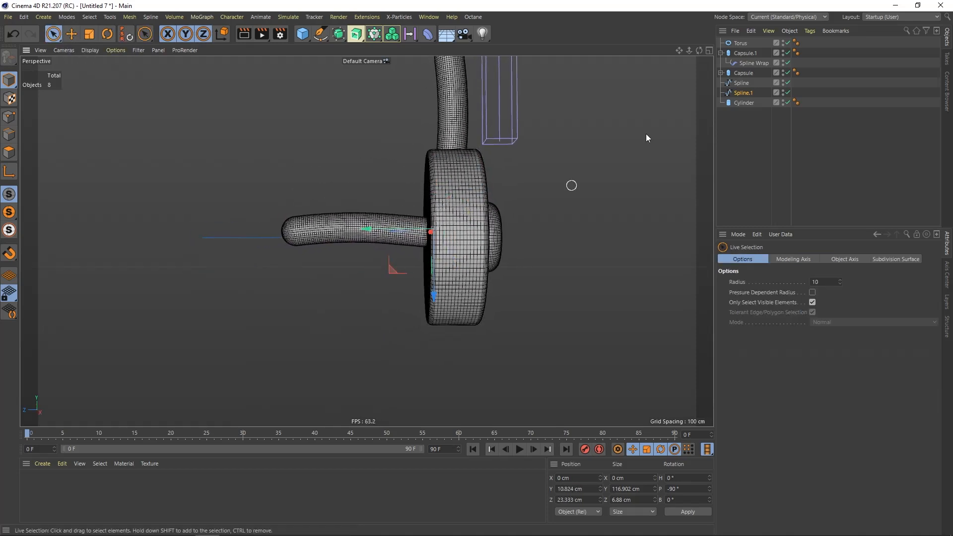
Disable Capsule.1 to expose Spline.1 and shift the whole spline inward until it starts at the cylinder's back face
{"action": "left_click_drag", "start_coordinate": [54, 35], "coordinate": [73, 49]}
{"action": "left_click", "coordinate": [10, 117]}
{"action": "key", "text": "m"}
{"action": "key", "text": "i"}
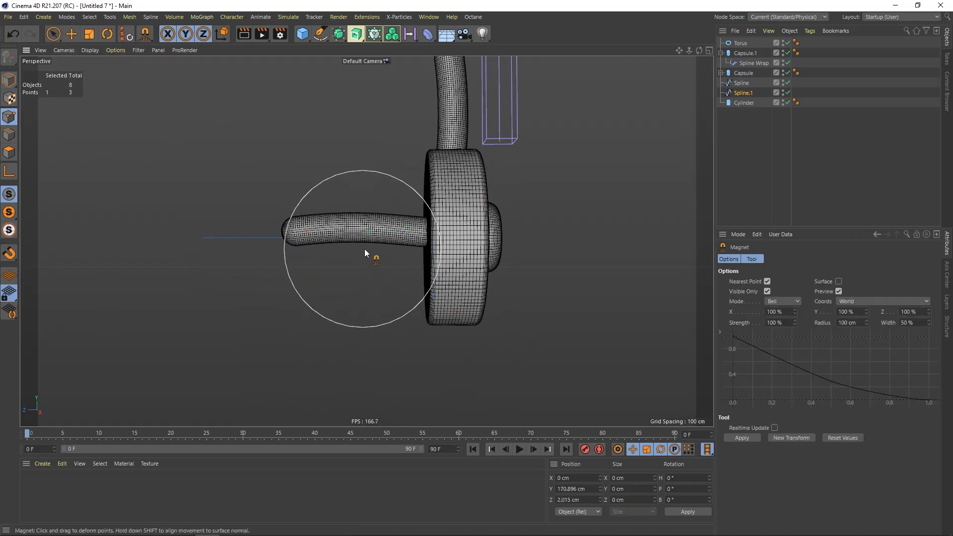
{"action": "scroll", "coordinate": [364, 249], "scroll_direction": "up", "scroll_amount": 1}
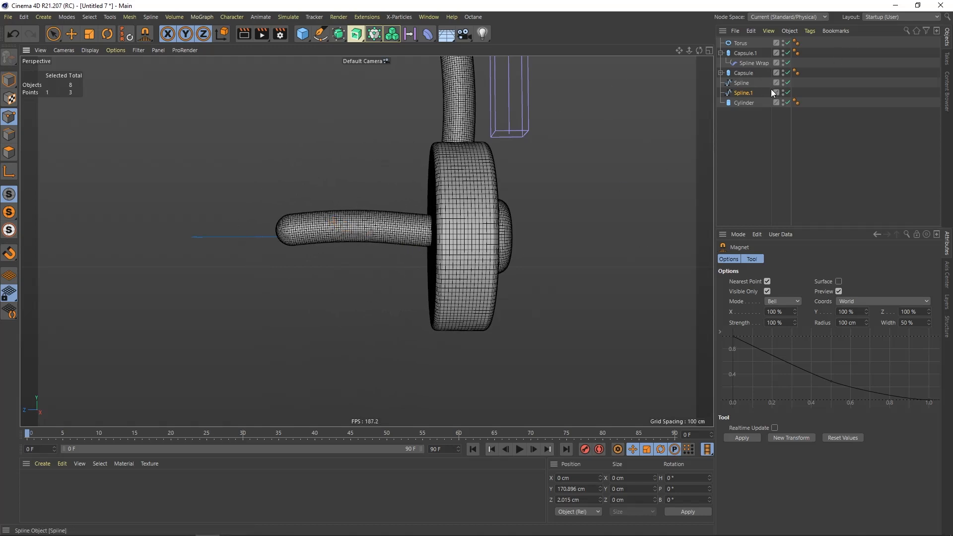
{"action": "left_click", "coordinate": [782, 51]}
{"action": "left_click", "coordinate": [783, 50]}
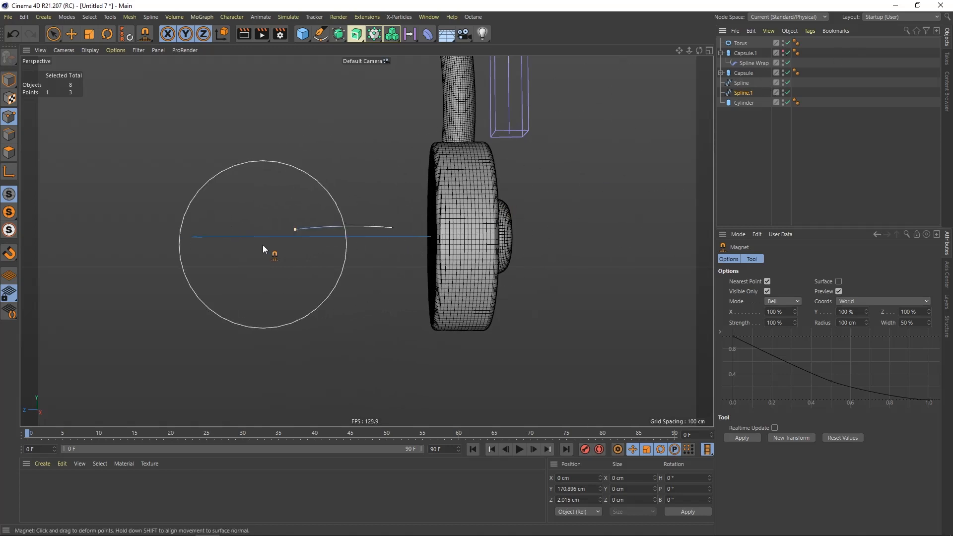
{"action": "left_click", "coordinate": [53, 34]}
{"action": "left_click", "coordinate": [9, 79]}
{"action": "left_click_drag", "start_coordinate": [377, 230], "coordinate": [427, 233]}
Edit the points of Spline.1 with the Magnet tool at a radius of 5 cm
{"action": "left_click", "coordinate": [9, 117]}
{"action": "left_click", "coordinate": [379, 279]}
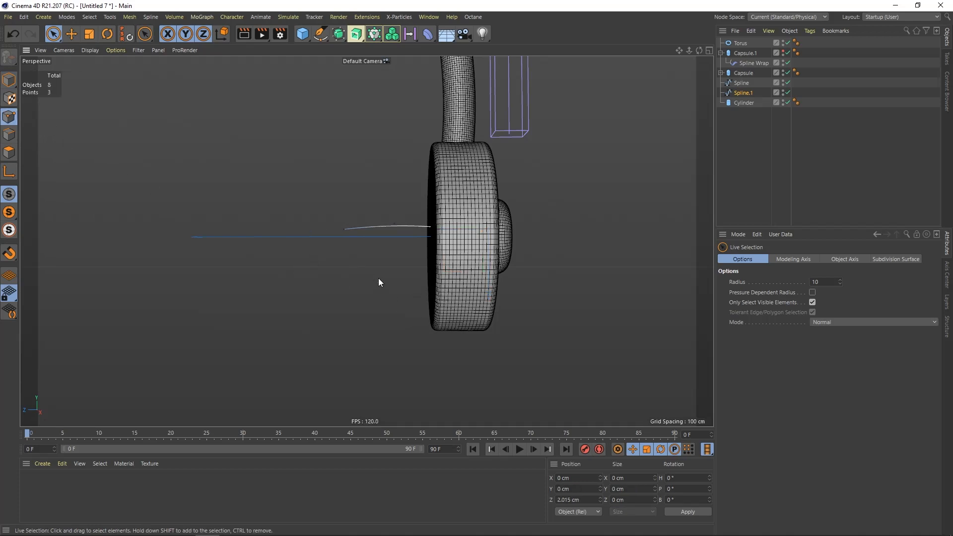
{"action": "key", "text": "space"}
{"action": "right_click_drag", "start_coordinate": [420, 250], "coordinate": [451, 268], "text": "alt"}
{"action": "double_click", "coordinate": [855, 323]}
{"action": "type", "text": "5"}
{"action": "key", "text": "Return"}
{"action": "scroll", "coordinate": [393, 241], "scroll_direction": "up", "scroll_amount": 1}
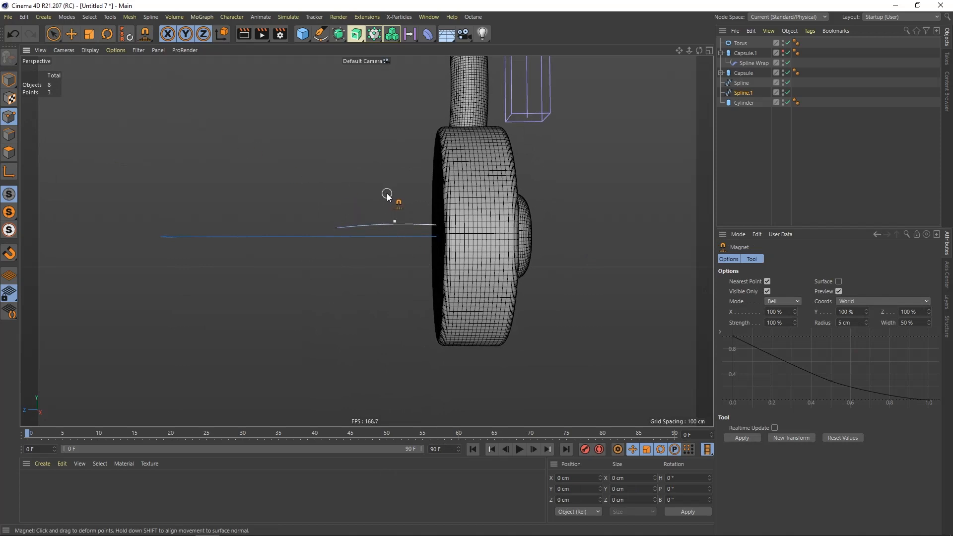
In the Right view, pull the middle and end points of Spline.1 with the Magnet into a downward-hooking arc
{"action": "key", "text": "F3"}
{"action": "scroll", "coordinate": [357, 241], "scroll_direction": "up", "scroll_amount": 2}
{"action": "middle_click_drag", "start_coordinate": [431, 345], "coordinate": [362, 251], "text": "alt"}
{"action": "scroll", "coordinate": [361, 251], "scroll_direction": "up", "scroll_amount": 3}
{"action": "left_click_drag", "start_coordinate": [419, 282], "coordinate": [418, 245]}
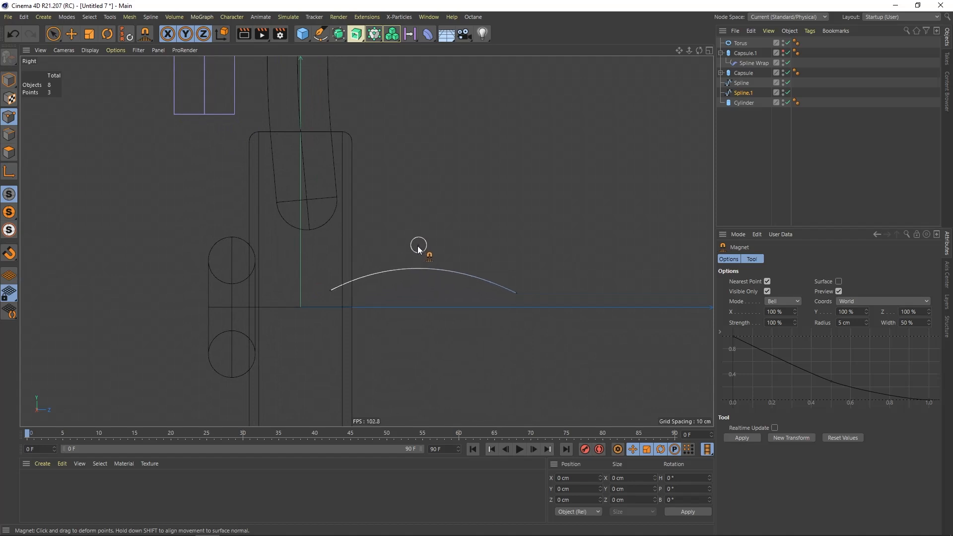
{"action": "left_click_drag", "start_coordinate": [515, 293], "coordinate": [504, 322]}
{"action": "left_click_drag", "start_coordinate": [417, 245], "coordinate": [443, 248]}
{"action": "left_click_drag", "start_coordinate": [504, 322], "coordinate": [495, 358]}
{"action": "left_click_drag", "start_coordinate": [443, 249], "coordinate": [461, 254]}
{"action": "left_click_drag", "start_coordinate": [494, 361], "coordinate": [485, 376]}
{"action": "left_click_drag", "start_coordinate": [461, 255], "coordinate": [474, 264]}
{"action": "left_click_drag", "start_coordinate": [486, 375], "coordinate": [483, 368]}
Return to the Perspective view and re-enable Capsule.1 along the curved spline
{"action": "right_click_drag", "start_coordinate": [385, 319], "coordinate": [360, 328], "text": "alt"}
{"action": "key", "text": "F1"}
{"action": "left_click_drag", "start_coordinate": [408, 296], "coordinate": [444, 243], "text": "alt"}
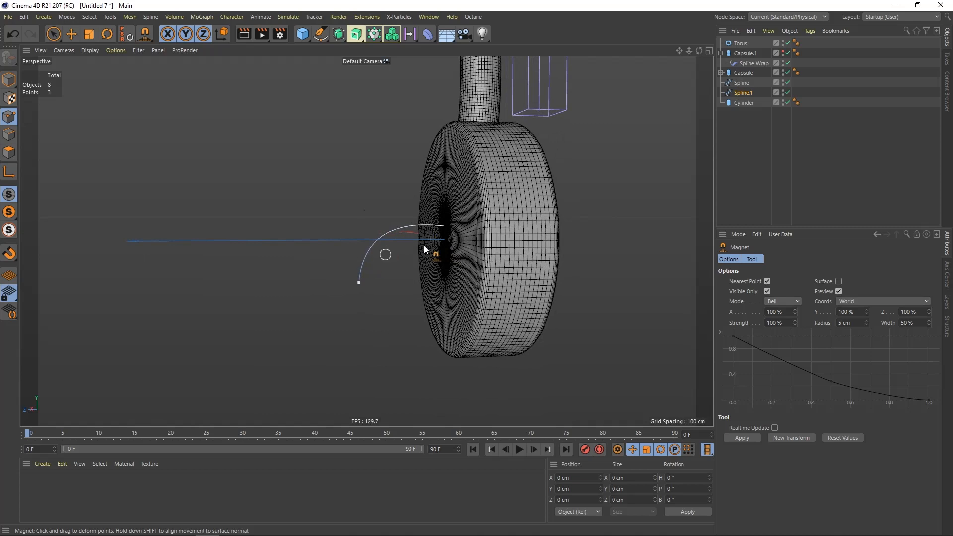
{"action": "left_click", "coordinate": [783, 51]}
{"action": "left_click", "coordinate": [358, 251]}
{"action": "left_click_drag", "start_coordinate": [357, 251], "coordinate": [405, 235], "text": "alt"}
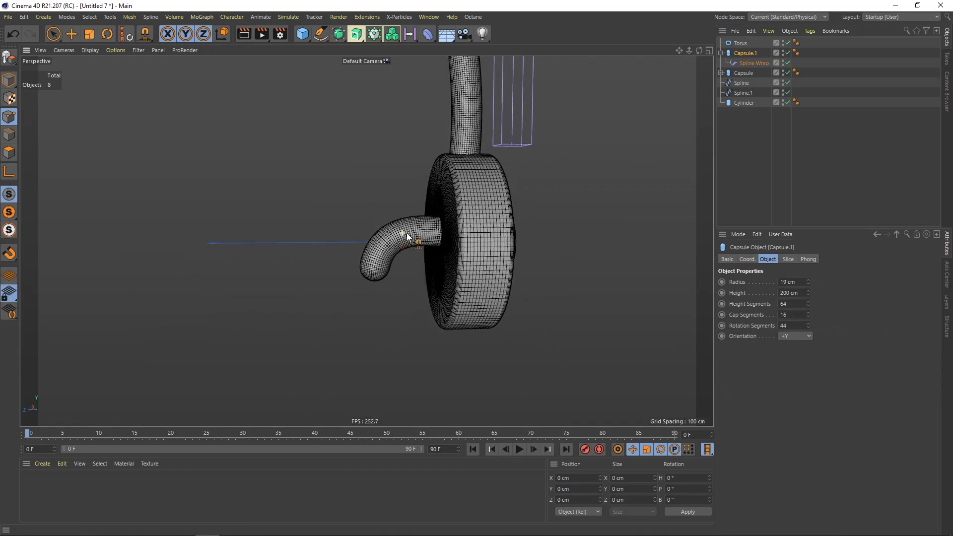
{"action": "scroll", "coordinate": [404, 235], "scroll_direction": "up", "scroll_amount": 1}
Add a sphere with 100 segments and select it in model mode
{"action": "left_click", "coordinate": [303, 34]}
{"action": "left_click", "coordinate": [481, 66]}
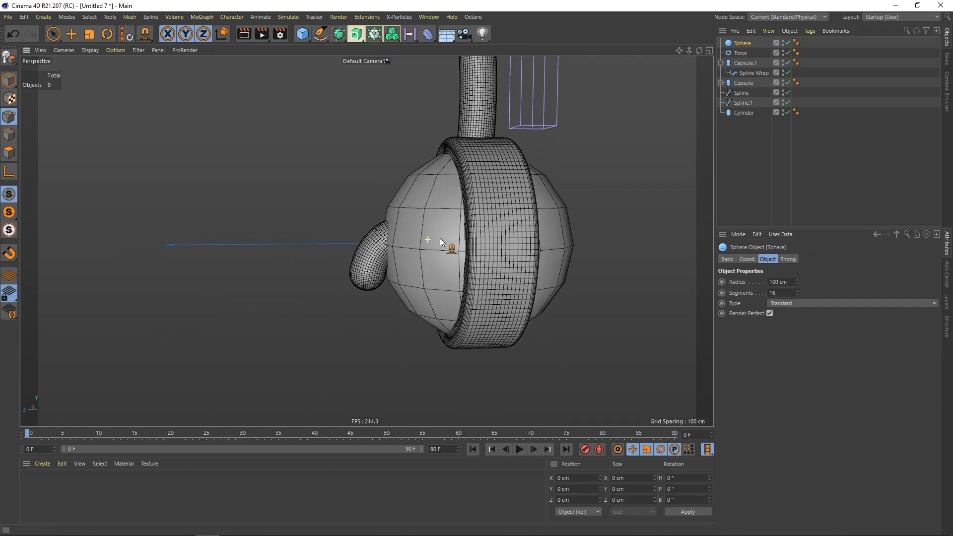
{"action": "left_click", "coordinate": [778, 294]}
{"action": "type", "text": "100"}
{"action": "key", "text": "Return"}
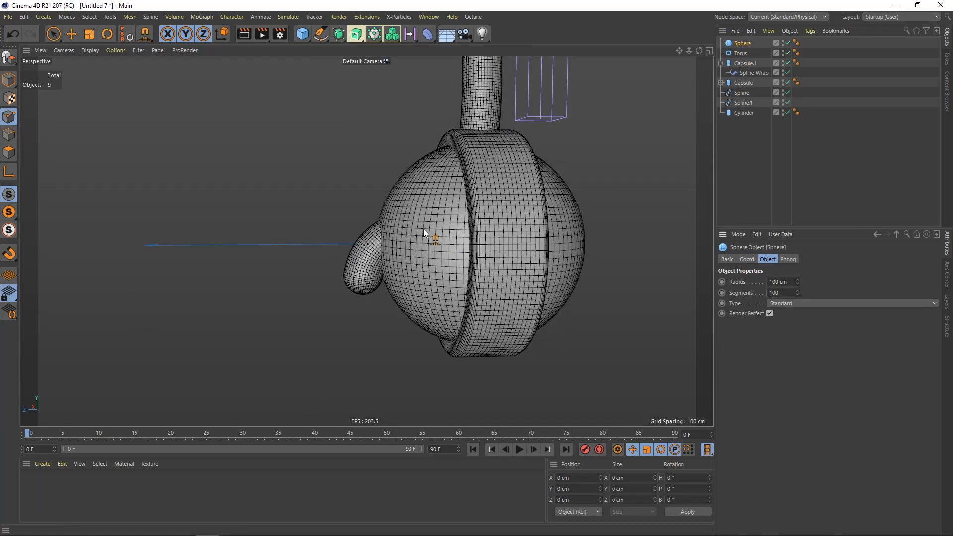
{"action": "left_click", "coordinate": [55, 36]}
{"action": "left_click", "coordinate": [79, 51]}
{"action": "left_click", "coordinate": [11, 78]}
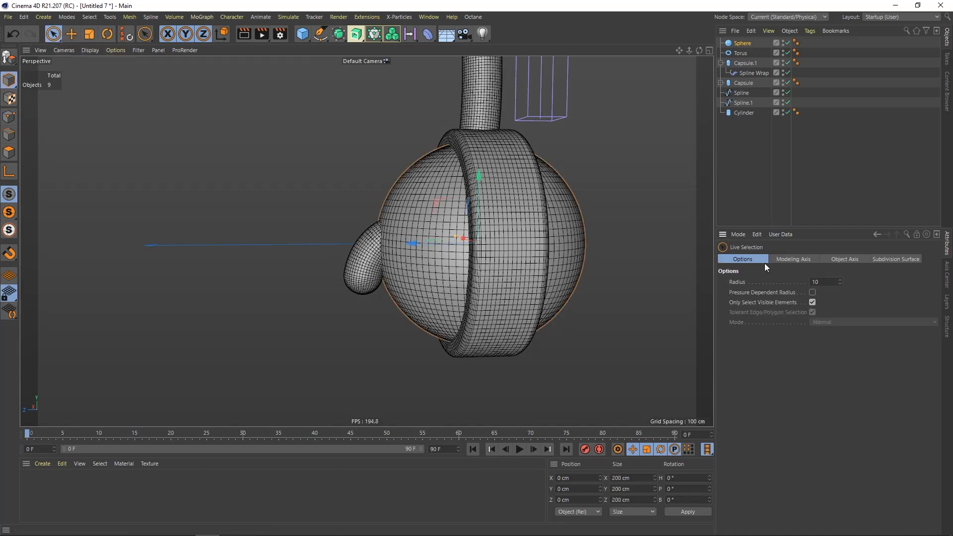
{"action": "key", "text": "r"}
{"action": "left_click_drag", "start_coordinate": [324, 189], "coordinate": [299, 214]}
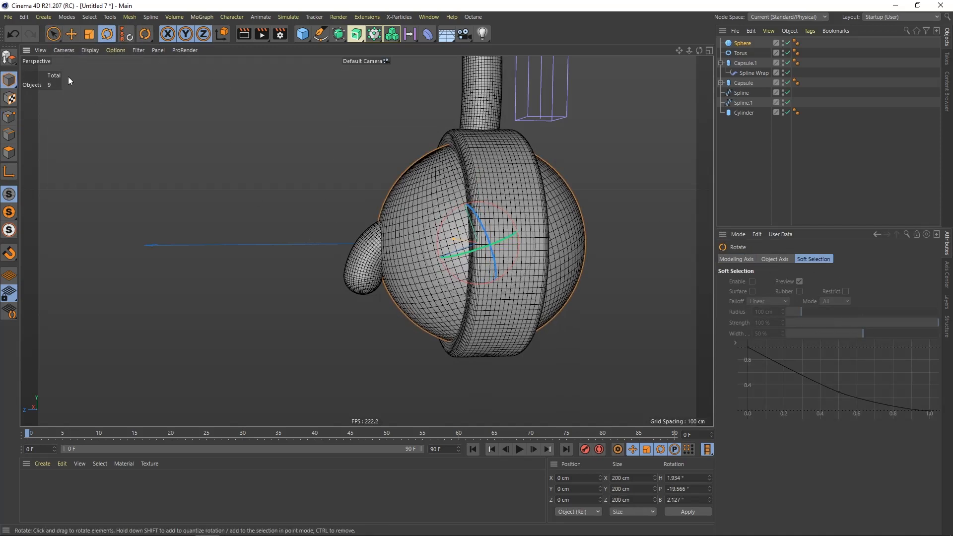
{"action": "left_click", "coordinate": [13, 35]}
Scale the sphere to about 78 cm and place it on the back face, under the base of the curved neck
{"action": "left_click", "coordinate": [90, 35]}
{"action": "left_click_drag", "start_coordinate": [284, 175], "coordinate": [156, 228]}
{"action": "left_click", "coordinate": [54, 33]}
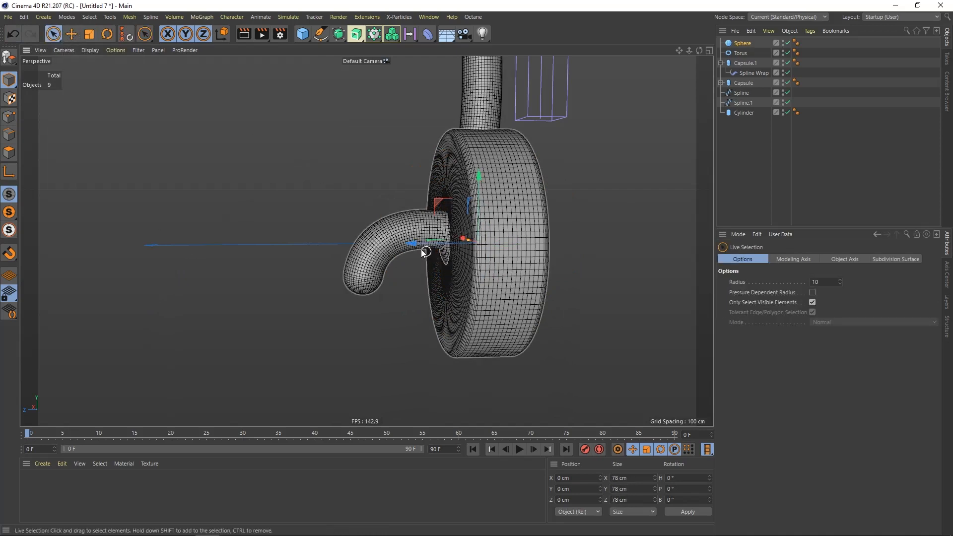
{"action": "left_click_drag", "start_coordinate": [421, 250], "coordinate": [391, 249]}
{"action": "left_click_drag", "start_coordinate": [449, 184], "coordinate": [448, 195]}
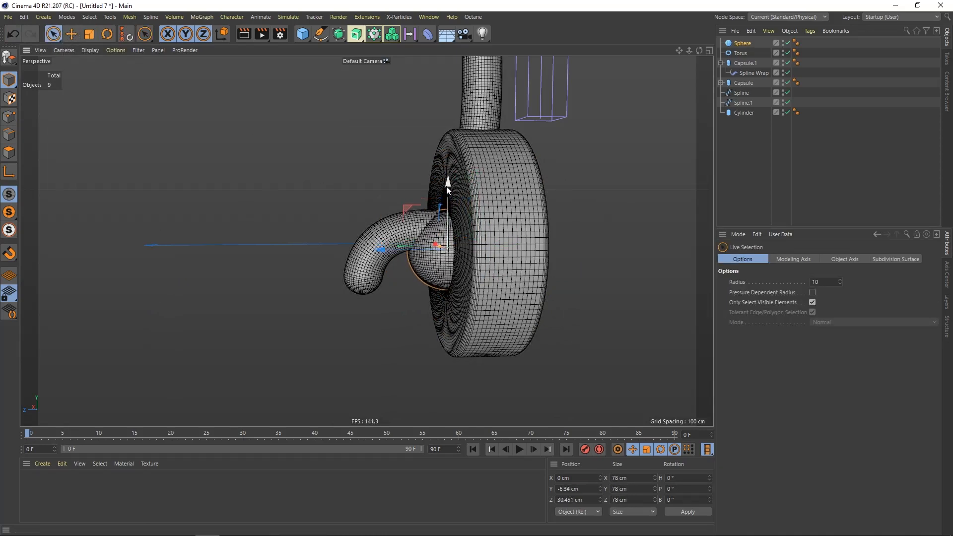
{"action": "left_click_drag", "start_coordinate": [374, 252], "coordinate": [366, 252]}
{"action": "scroll", "coordinate": [427, 246], "scroll_direction": "up", "scroll_amount": 3}
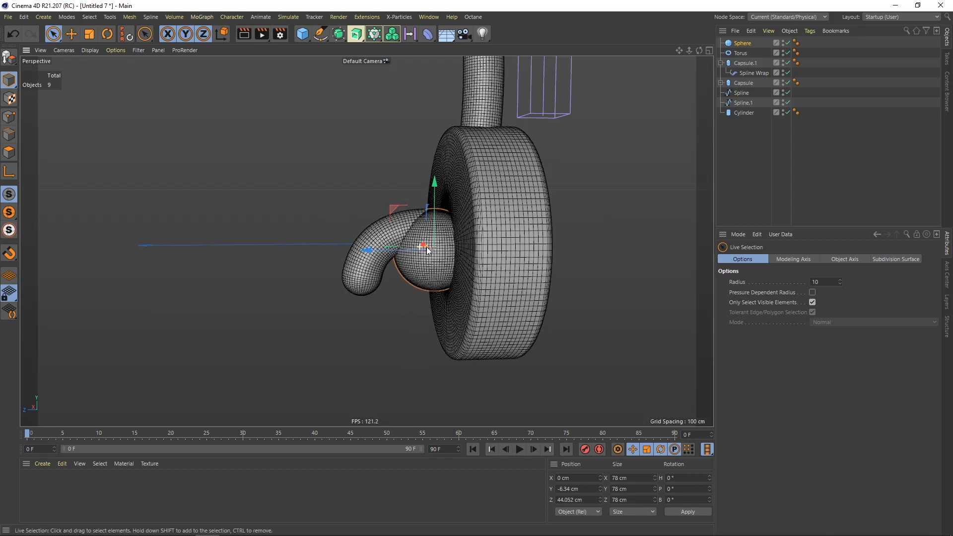
Scale the sphere at the base of the curved neck down slightly and deselect it
{"action": "key", "text": "t"}
{"action": "left_click_drag", "start_coordinate": [258, 170], "coordinate": [224, 171]}
{"action": "left_click_drag", "start_coordinate": [53, 33], "coordinate": [85, 46]}
{"action": "left_click_drag", "start_coordinate": [456, 220], "coordinate": [413, 204], "text": "alt"}
{"action": "left_click", "coordinate": [747, 199]}
{"action": "left_click_drag", "start_coordinate": [437, 271], "coordinate": [383, 238], "text": "alt"}
Add a second sphere with 100 segments and scale it down to a small ball
{"action": "left_click_drag", "start_coordinate": [302, 36], "coordinate": [436, 222]}
{"action": "left_click", "coordinate": [513, 72]}
{"action": "type", "text": "00"}
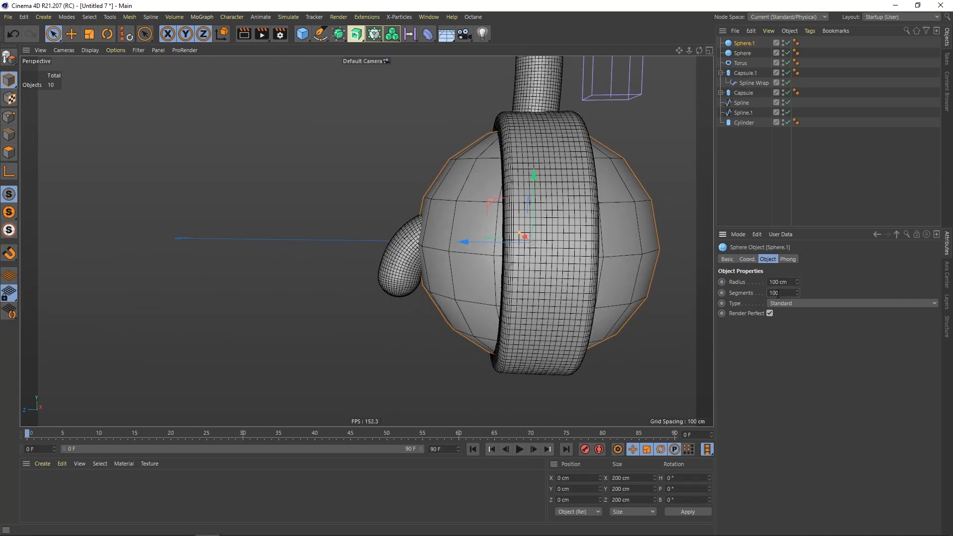
{"action": "key", "text": "Return"}
{"action": "key", "text": "t"}
{"action": "left_click_drag", "start_coordinate": [322, 195], "coordinate": [183, 293]}
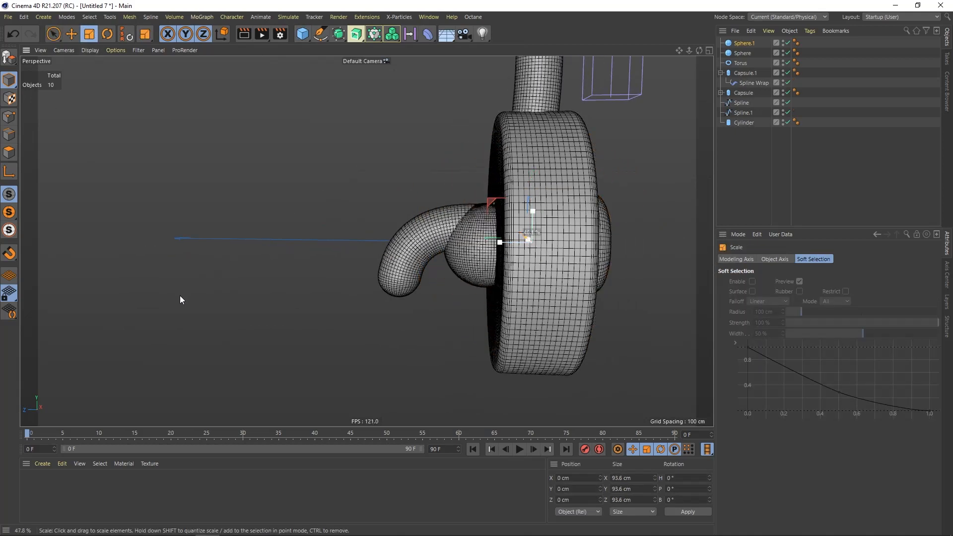
Move the second sphere onto the tip of the curved back neck and deselect it
{"action": "left_click", "coordinate": [53, 34]}
{"action": "left_click_drag", "start_coordinate": [489, 204], "coordinate": [366, 246]}
{"action": "right_click_drag", "start_coordinate": [388, 256], "coordinate": [404, 256], "text": "alt"}
{"action": "left_click_drag", "start_coordinate": [405, 258], "coordinate": [332, 264], "text": "alt"}
{"action": "left_click_drag", "start_coordinate": [335, 259], "coordinate": [334, 258]}
{"action": "left_click", "coordinate": [327, 203]}
Select individual points of the upright neck's spline and slightly adjust its curve
{"action": "scroll", "coordinate": [454, 188], "scroll_direction": "down", "scroll_amount": 5}
{"action": "middle_click_drag", "start_coordinate": [458, 186], "coordinate": [465, 232], "text": "alt"}
{"action": "left_click_drag", "start_coordinate": [465, 232], "coordinate": [496, 258], "text": "alt"}
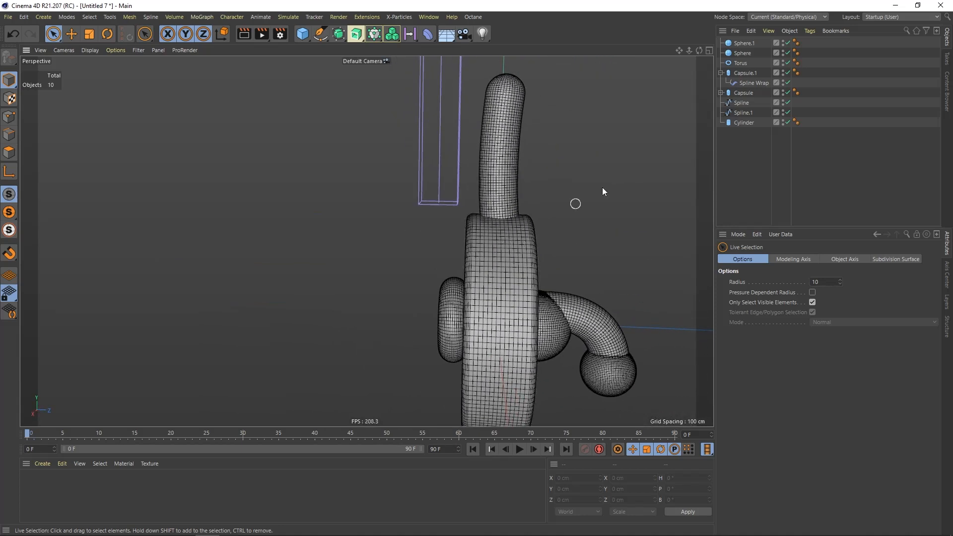
{"action": "left_click", "coordinate": [720, 73]}
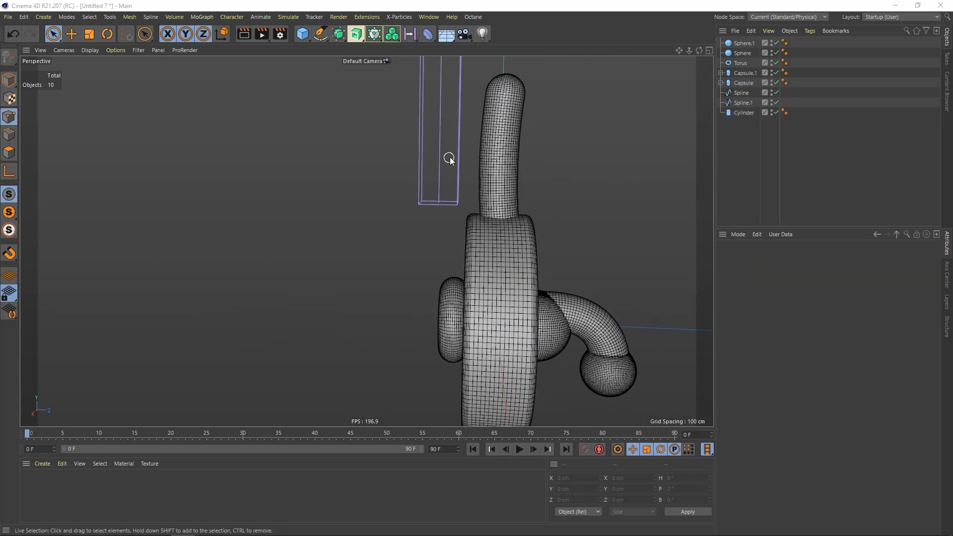
{"action": "left_click", "coordinate": [741, 92]}
{"action": "left_click_drag", "start_coordinate": [53, 35], "coordinate": [77, 69]}
{"action": "left_click_drag", "start_coordinate": [450, 130], "coordinate": [571, 169]}
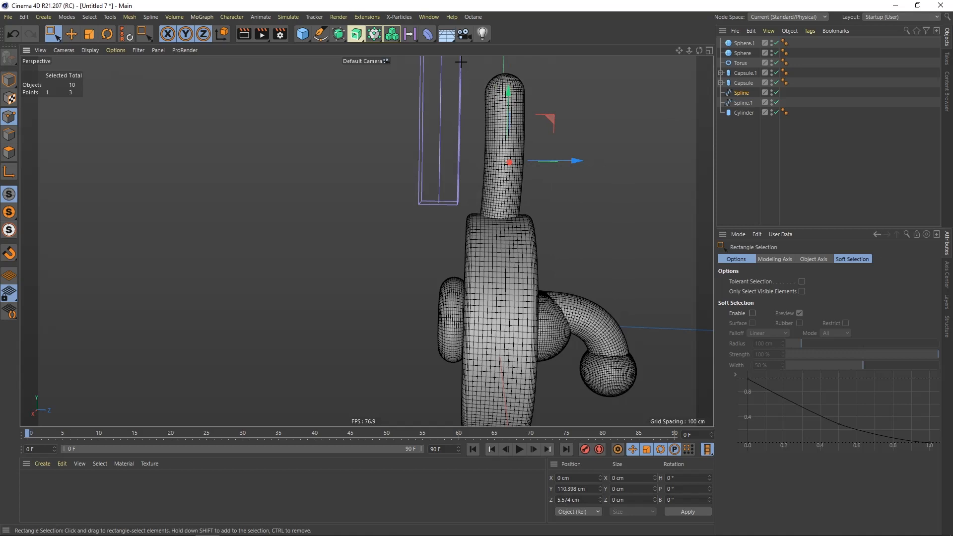
{"action": "left_click_drag", "start_coordinate": [456, 57], "coordinate": [531, 107]}
{"action": "left_click_drag", "start_coordinate": [448, 68], "coordinate": [564, 97]}
{"action": "left_click_drag", "start_coordinate": [438, 202], "coordinate": [538, 260]}
{"action": "left_click_drag", "start_coordinate": [565, 221], "coordinate": [496, 252]}
{"action": "left_click", "coordinate": [521, 240]}
Add a third sphere and raise it to the top of the upright neck
{"action": "left_click", "coordinate": [302, 34]}
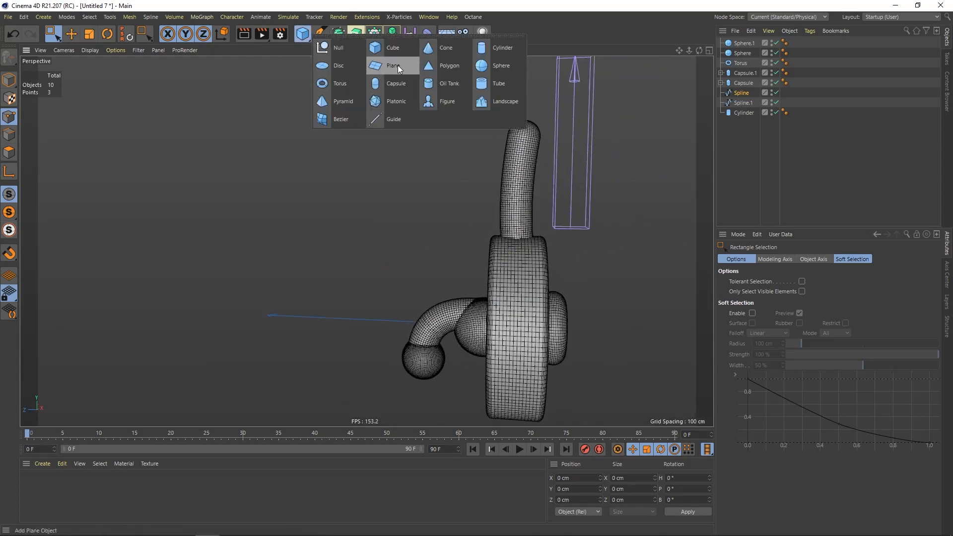
{"action": "left_click", "coordinate": [479, 66]}
{"action": "left_click_drag", "start_coordinate": [53, 34], "coordinate": [74, 48]}
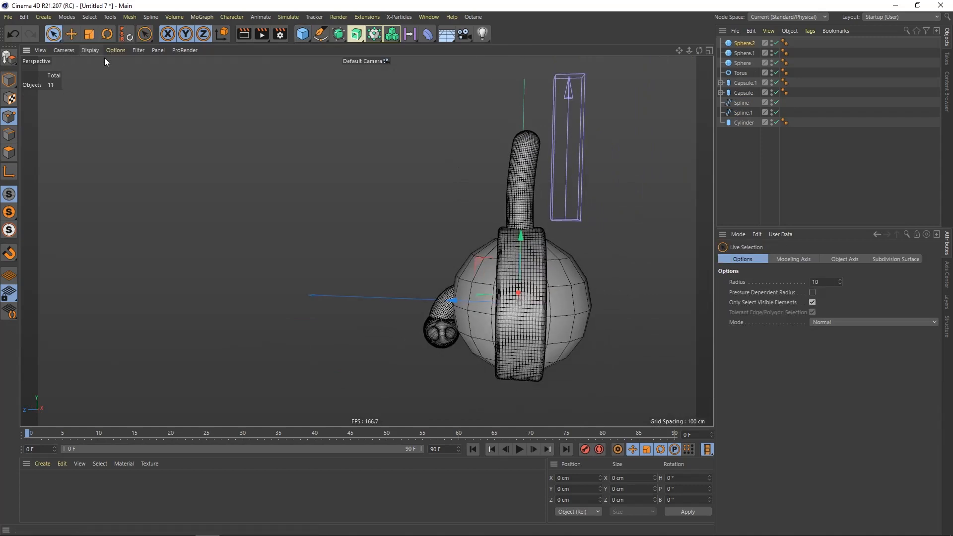
{"action": "left_click_drag", "start_coordinate": [522, 260], "coordinate": [514, 120]}
{"action": "scroll", "coordinate": [531, 130], "scroll_direction": "up", "scroll_amount": 5}
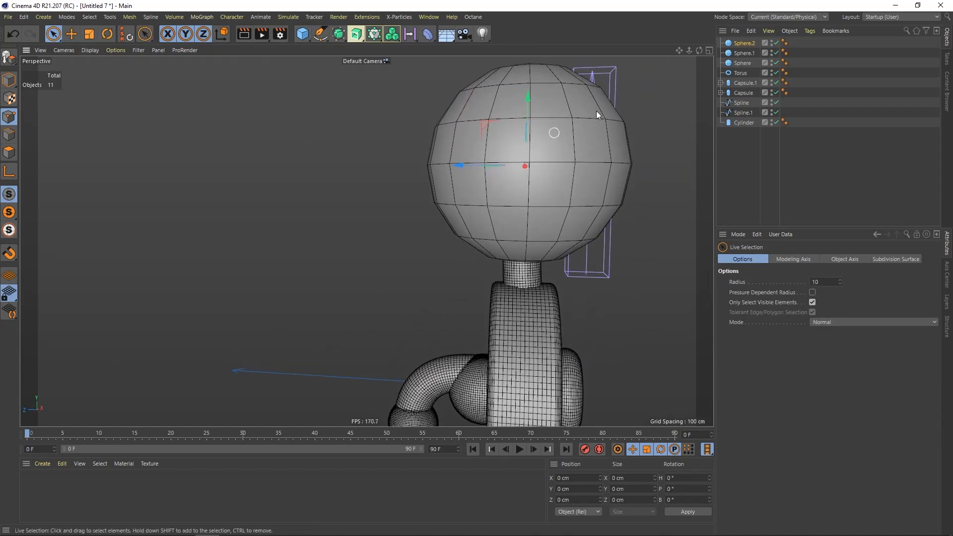
Set the sphere on the upright neck to a 36 cm radius and 50 segments
{"action": "left_click", "coordinate": [745, 44]}
{"action": "double_click", "coordinate": [773, 293]}
{"action": "type", "text": "100"}
{"action": "key", "text": "Return"}
{"action": "scroll", "coordinate": [516, 201], "scroll_direction": "up", "scroll_amount": 2}
{"action": "left_click_drag", "start_coordinate": [798, 283], "coordinate": [791, 315]}
{"action": "middle_click_drag", "start_coordinate": [535, 195], "coordinate": [532, 210], "text": "alt"}
{"action": "double_click", "coordinate": [784, 293]}
{"action": "type", "text": "50"}
{"action": "key", "text": "Return"}
{"action": "scroll", "coordinate": [490, 214], "scroll_direction": "down", "scroll_amount": 1}
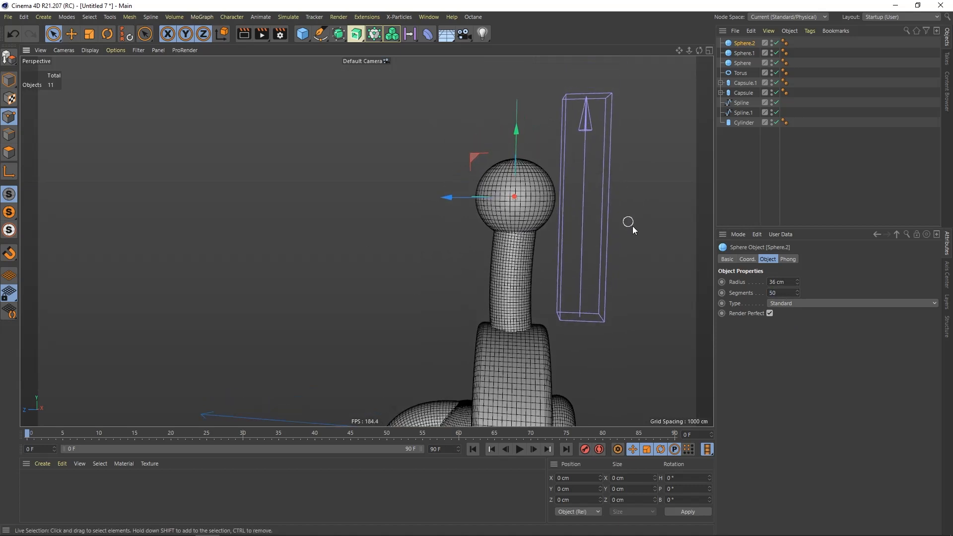
Make the top sphere editable and pull its crown up and toward the front with the Magnet at 50 cm radius into an egg shape
{"action": "left_click", "coordinate": [9, 59]}
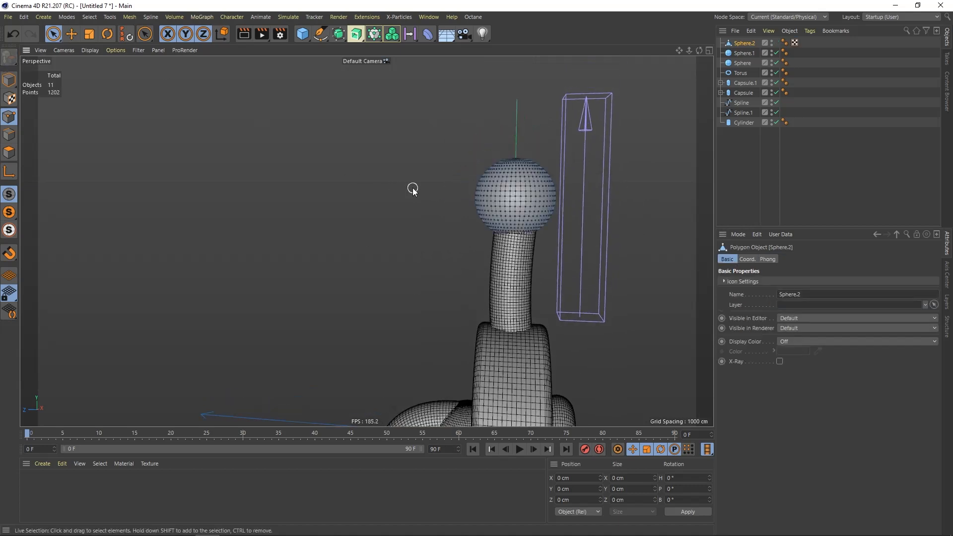
{"action": "key", "text": "m"}
{"action": "key", "text": "i"}
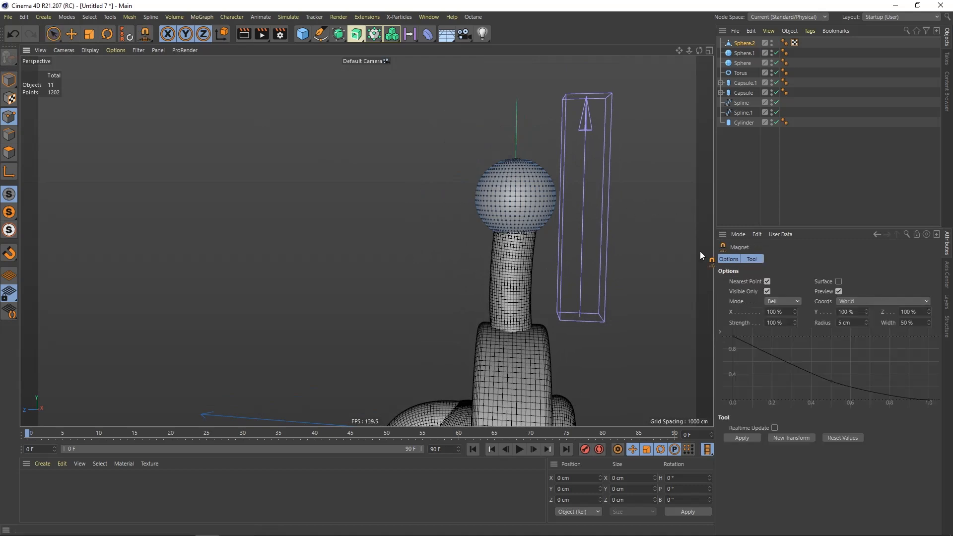
{"action": "double_click", "coordinate": [847, 322]}
{"action": "type", "text": "50"}
{"action": "key", "text": "Return"}
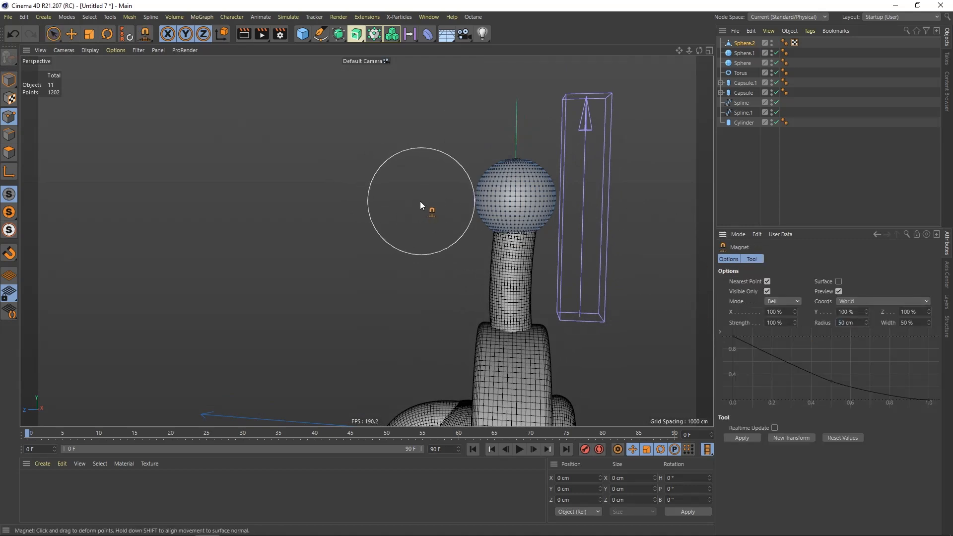
{"action": "left_click", "coordinate": [9, 152]}
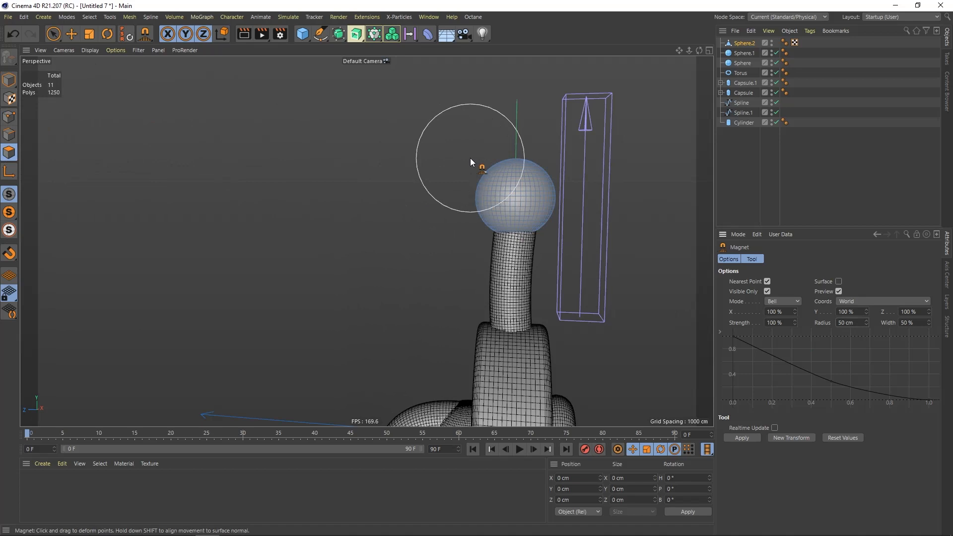
{"action": "mouse_move", "coordinate": [507, 166]}
{"action": "left_mouse_down"}
{"action": "mouse_move", "coordinate": [547, 160]}
{"action": "mouse_move", "coordinate": [521, 152]}
{"action": "mouse_move", "coordinate": [544, 133]}
{"action": "left_mouse_up"}
Examine the reshaped egg-like head from several sides of the model
{"action": "left_click_drag", "start_coordinate": [536, 167], "coordinate": [439, 171], "text": "alt"}
{"action": "left_click_drag", "start_coordinate": [589, 192], "coordinate": [365, 240], "text": "alt"}
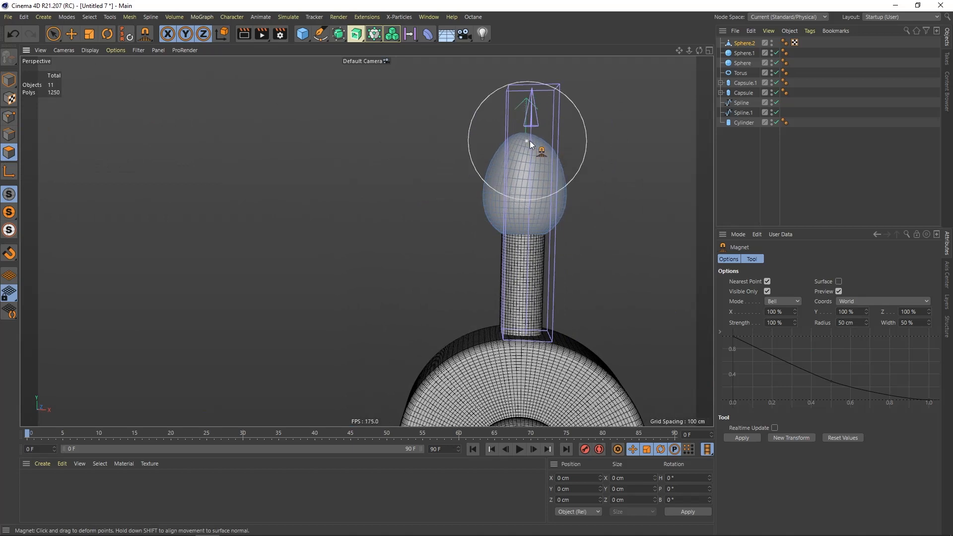
{"action": "left_click_drag", "start_coordinate": [541, 139], "coordinate": [411, 154], "text": "alt"}
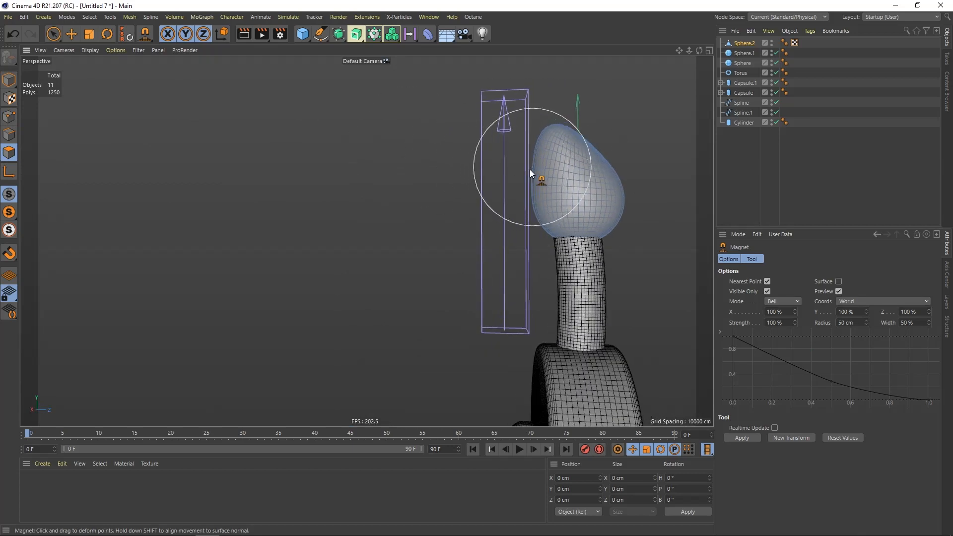
{"action": "right_click_drag", "start_coordinate": [598, 164], "coordinate": [527, 183], "text": "alt"}
{"action": "left_click_drag", "start_coordinate": [571, 187], "coordinate": [442, 190], "text": "alt"}
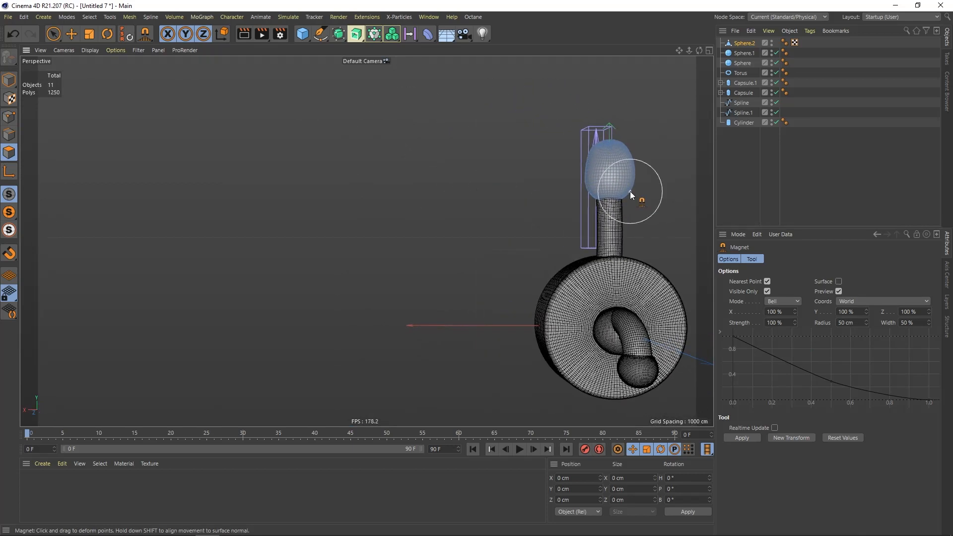
{"action": "middle_click_drag", "start_coordinate": [630, 191], "coordinate": [592, 204], "text": "alt"}
{"action": "left_click_drag", "start_coordinate": [593, 205], "coordinate": [536, 201], "text": "alt"}
{"action": "scroll", "coordinate": [570, 197], "scroll_direction": "up", "scroll_amount": 1}
{"action": "middle_click_drag", "start_coordinate": [605, 185], "coordinate": [562, 198], "text": "alt"}
{"action": "left_click_drag", "start_coordinate": [561, 198], "coordinate": [548, 186], "text": "alt"}
{"action": "scroll", "coordinate": [547, 186], "scroll_direction": "up", "scroll_amount": 4}
{"action": "left_click_drag", "start_coordinate": [566, 147], "coordinate": [586, 144], "text": "alt"}
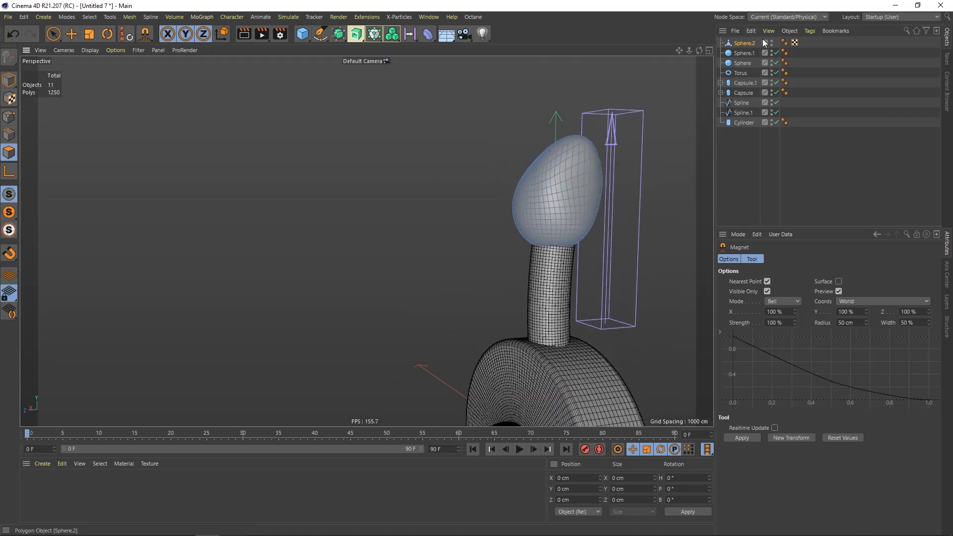
Scale the egg-shaped head up uniformly to about 82 × 117 × 92 cm
{"action": "left_click", "coordinate": [9, 80]}
{"action": "left_click", "coordinate": [89, 34]}
{"action": "left_click_drag", "start_coordinate": [443, 240], "coordinate": [491, 236]}
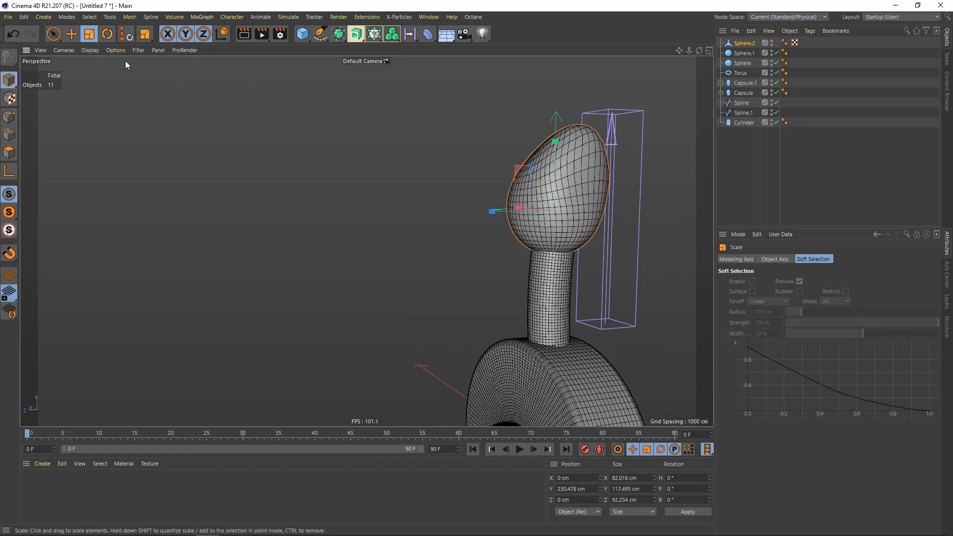
Raise the egg-shaped head to about Y 235 cm and widen it along X to about 87 cm
{"action": "left_click", "coordinate": [53, 34]}
{"action": "left_click_drag", "start_coordinate": [350, 243], "coordinate": [478, 225], "text": "alt"}
{"action": "mouse_move", "coordinate": [494, 95]}
{"action": "left_mouse_down"}
{"action": "mouse_move", "coordinate": [498, 71]}
{"action": "mouse_move", "coordinate": [499, 85]}
{"action": "left_mouse_up"}
{"action": "left_click_drag", "start_coordinate": [526, 224], "coordinate": [609, 228], "text": "alt"}
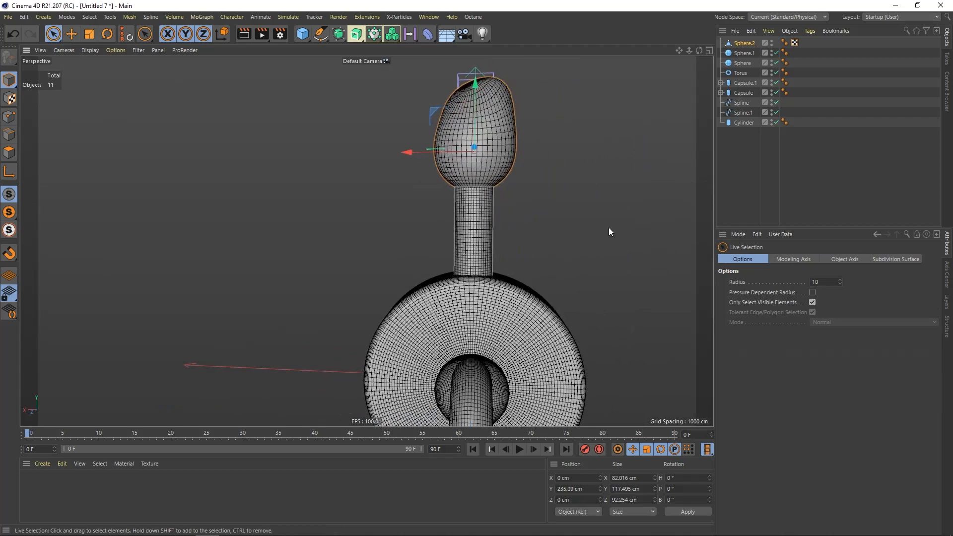
{"action": "left_click", "coordinate": [89, 34]}
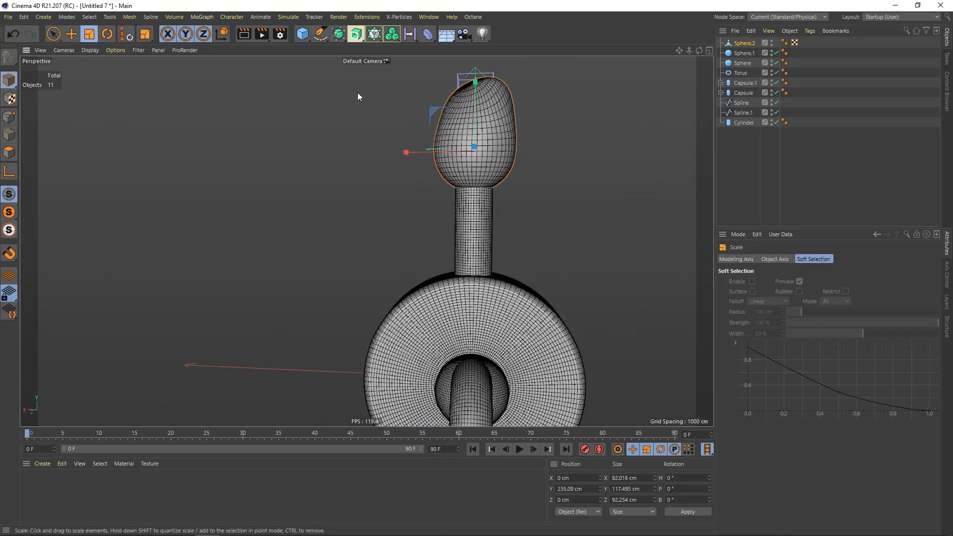
{"action": "left_click_drag", "start_coordinate": [405, 151], "coordinate": [403, 152]}
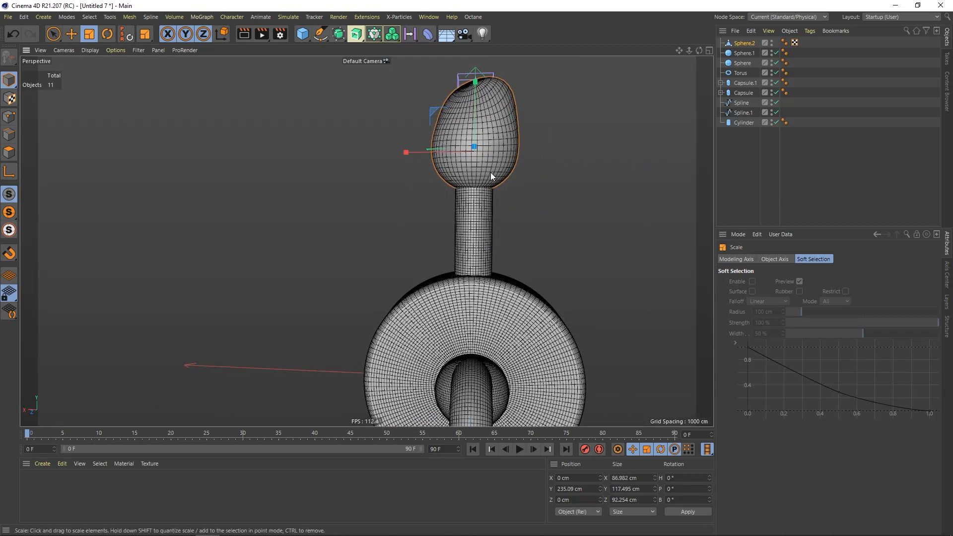
Pull both sides of the head slightly outward with the Magnet, then clear the selection
{"action": "key", "text": "m"}
{"action": "key", "text": "i"}
{"action": "left_click_drag", "start_coordinate": [522, 142], "coordinate": [528, 142]}
{"action": "left_click_drag", "start_coordinate": [440, 135], "coordinate": [434, 133]}
{"action": "left_click_drag", "start_coordinate": [436, 133], "coordinate": [481, 130], "text": "alt"}
{"action": "left_click", "coordinate": [736, 144]}
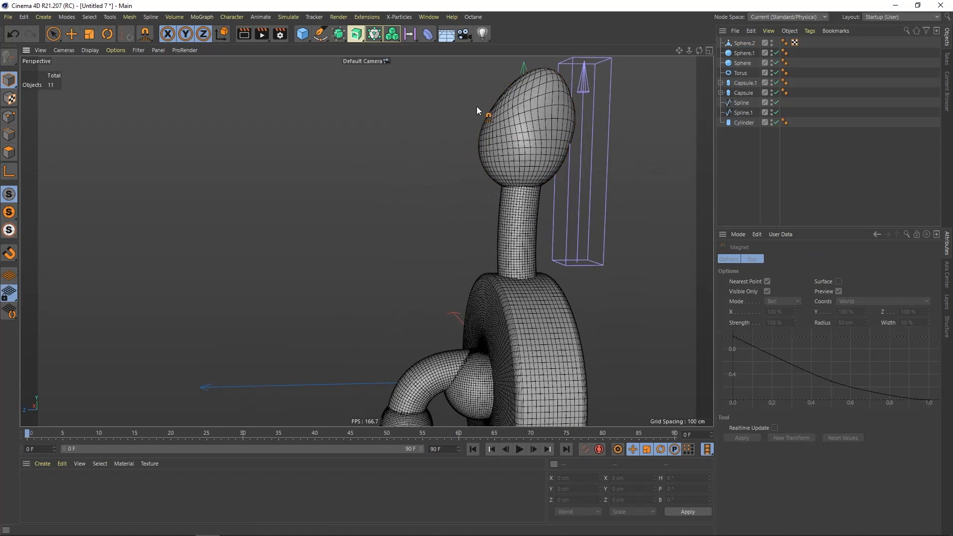
Add a sphere and place it in front of the head at about Y 211 cm, Z 167 cm
{"action": "middle_click_drag", "start_coordinate": [506, 108], "coordinate": [496, 152], "text": "alt"}
{"action": "left_click", "coordinate": [303, 34]}
{"action": "left_click", "coordinate": [403, 59]}
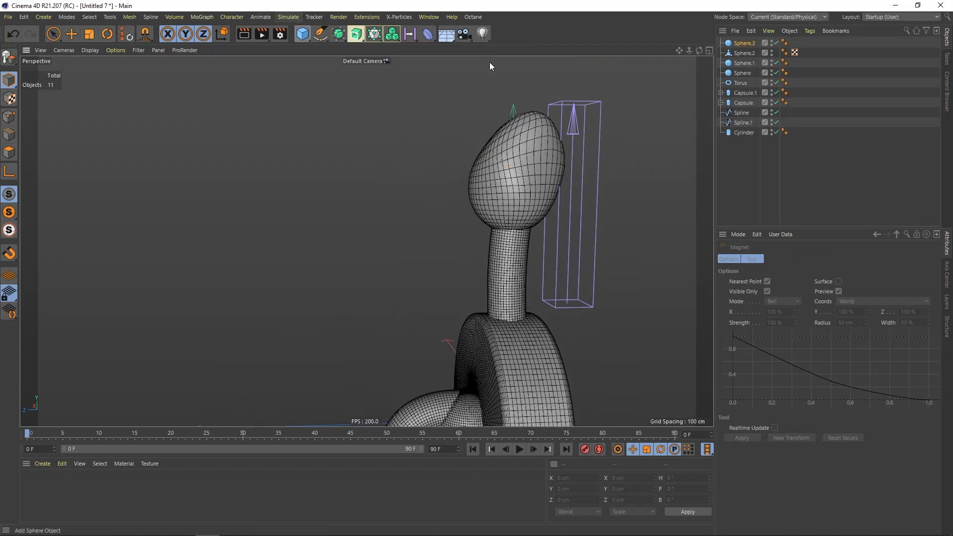
{"action": "left_click", "coordinate": [55, 35]}
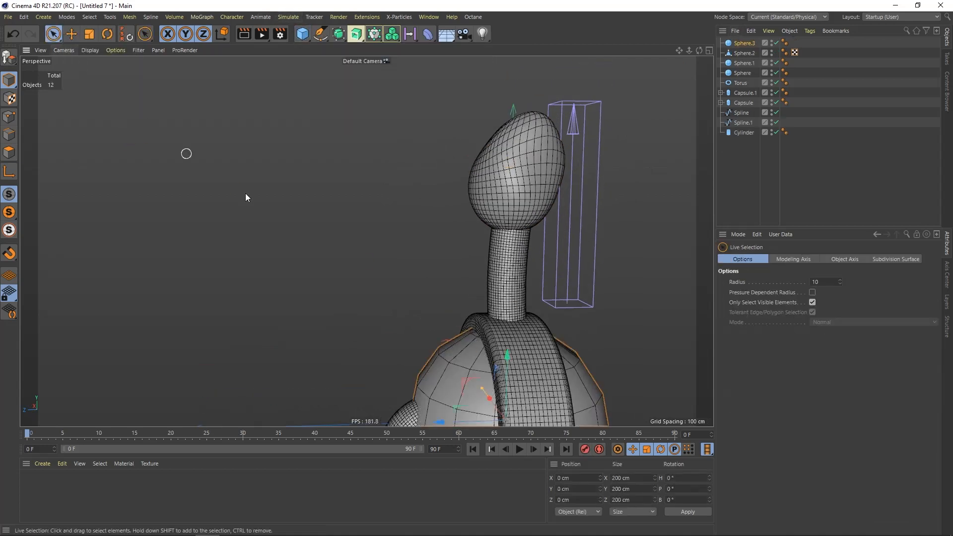
{"action": "scroll", "coordinate": [408, 283], "scroll_direction": "down", "scroll_amount": 1}
{"action": "middle_click_drag", "start_coordinate": [514, 366], "coordinate": [510, 312], "text": "alt"}
{"action": "left_click_drag", "start_coordinate": [449, 314], "coordinate": [313, 140]}
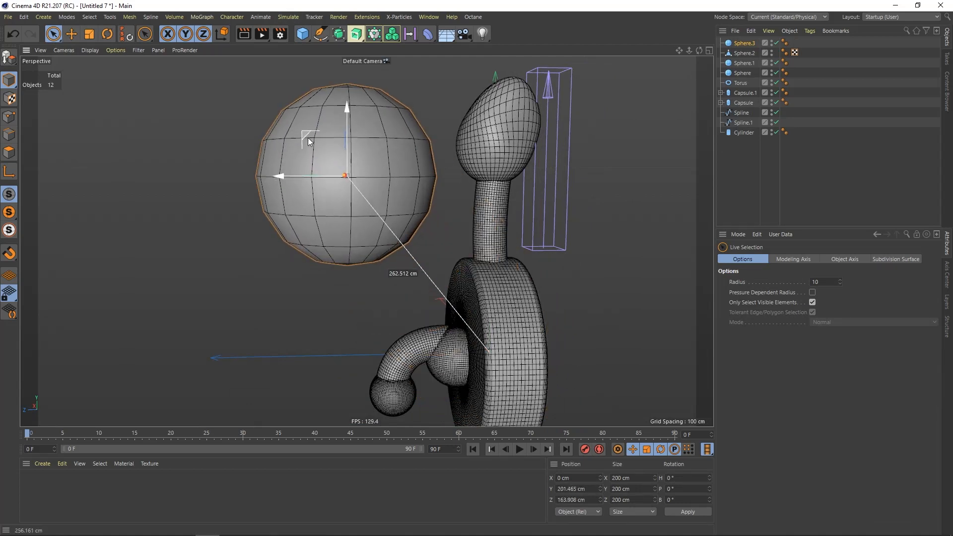
{"action": "middle_click_drag", "start_coordinate": [599, 149], "coordinate": [607, 181], "text": "alt"}
Make the new sphere a Hexahedron type with 58 segments and a 21 cm radius
{"action": "left_click", "coordinate": [747, 44]}
{"action": "left_click", "coordinate": [783, 304]}
{"action": "left_click", "coordinate": [782, 335]}
{"action": "left_click_drag", "start_coordinate": [429, 248], "coordinate": [400, 226], "text": "alt"}
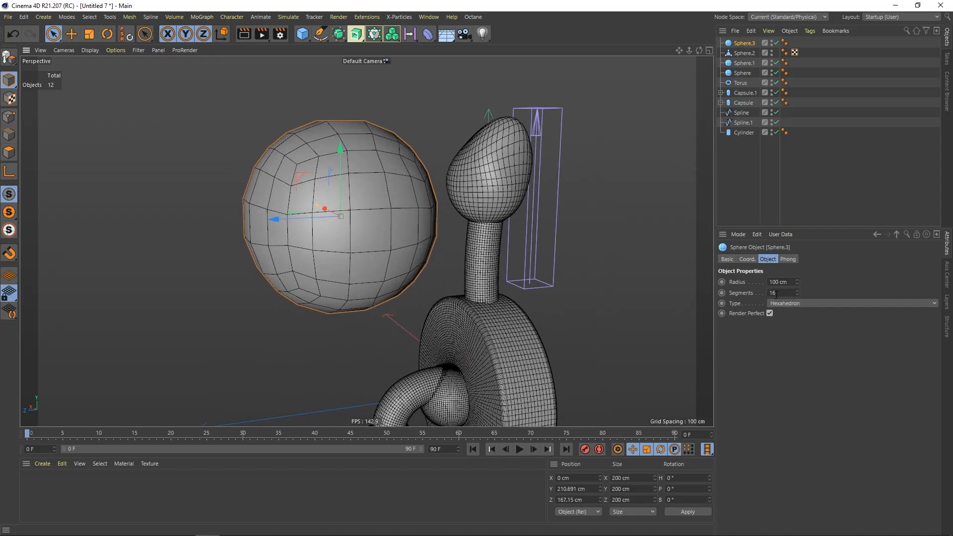
{"action": "left_click_drag", "start_coordinate": [797, 293], "coordinate": [788, 270]}
{"action": "left_click_drag", "start_coordinate": [383, 247], "coordinate": [398, 248], "text": "alt"}
{"action": "middle_click_drag", "start_coordinate": [398, 248], "coordinate": [387, 270], "text": "alt"}
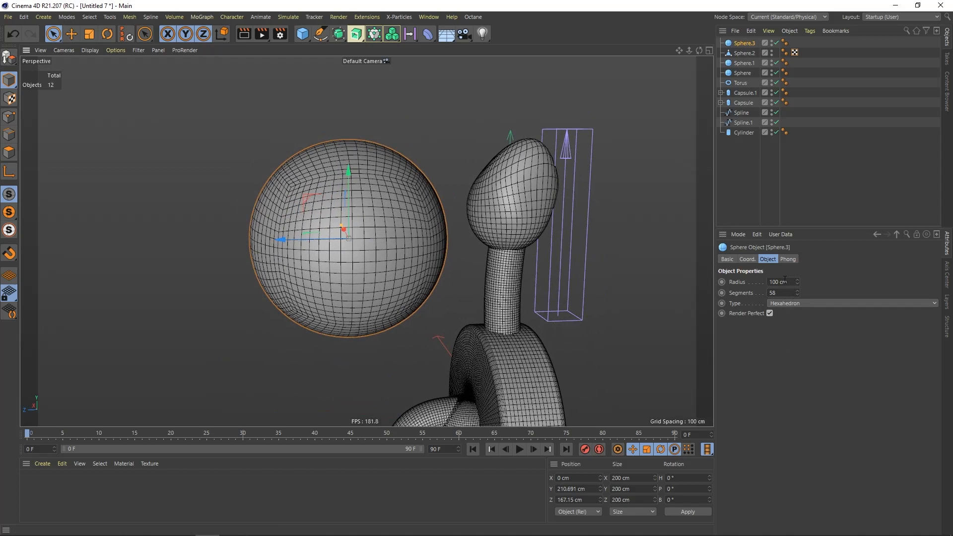
{"action": "left_click_drag", "start_coordinate": [798, 282], "coordinate": [790, 321]}
{"action": "left_click", "coordinate": [428, 123]}
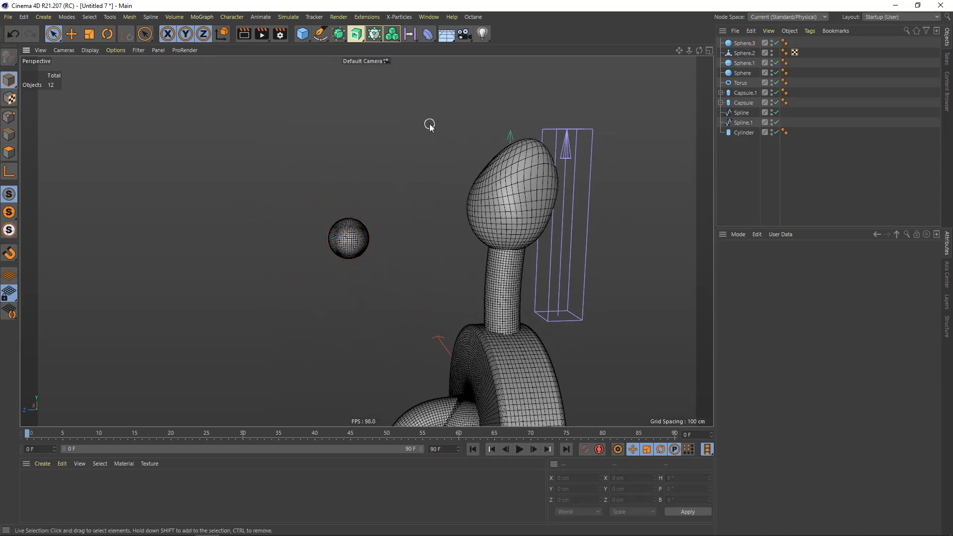
Add a Cloner containing the small sphere, set it to Object mode and use the egg-shaped head as its target object
{"action": "middle_click_drag", "start_coordinate": [428, 123], "coordinate": [428, 209], "text": "alt"}
{"action": "left_click", "coordinate": [202, 17]}
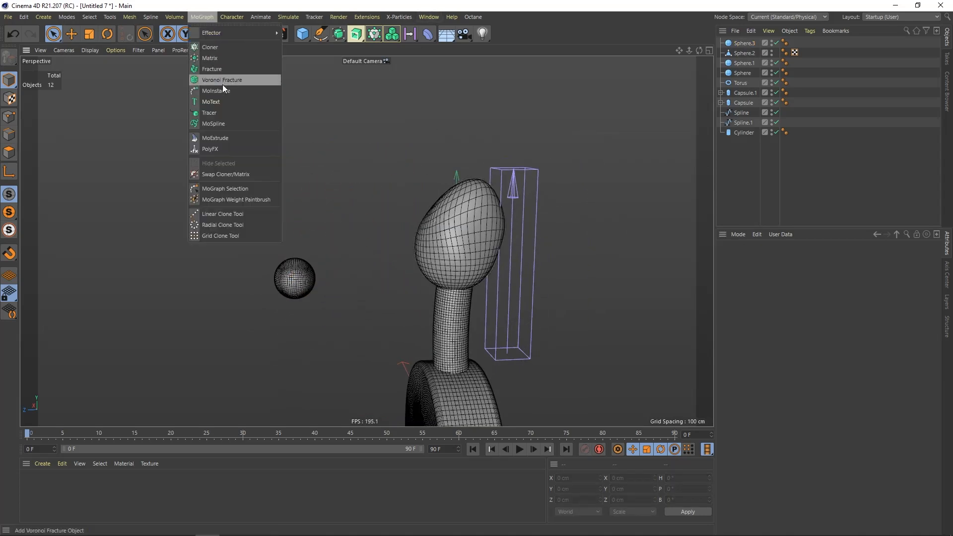
{"action": "left_click", "coordinate": [217, 58]}
{"action": "left_click_drag", "start_coordinate": [740, 55], "coordinate": [742, 43]}
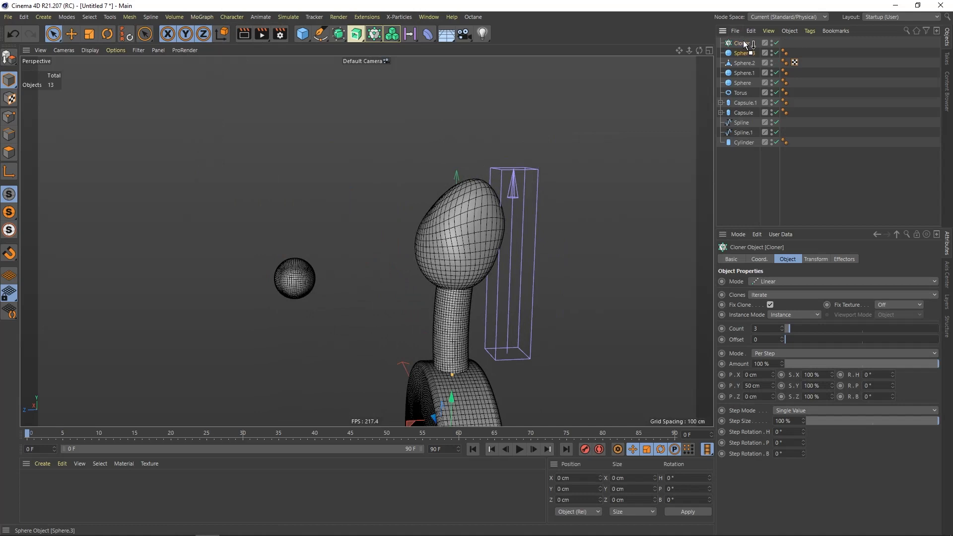
{"action": "left_click", "coordinate": [773, 282]}
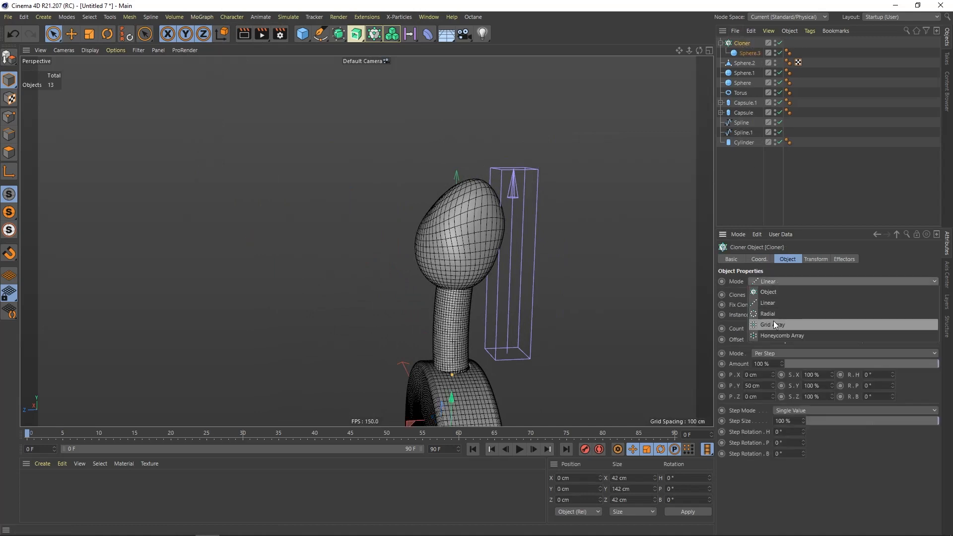
{"action": "left_click", "coordinate": [775, 292]}
{"action": "left_click_drag", "start_coordinate": [745, 63], "coordinate": [770, 328]}
Switch the viewport to plain Gouraud shading and set the cloner's surface clone count to 48
{"action": "mouse_move", "coordinate": [459, 244]}
{"action": "left_mouse_down", "text": "alt"}
{"action": "mouse_move", "coordinate": [512, 251]}
{"action": "mouse_move", "coordinate": [442, 248]}
{"action": "mouse_move", "coordinate": [479, 246]}
{"action": "left_mouse_up", "text": "alt"}
{"action": "key", "text": "n"}
{"action": "key", "text": "a"}
{"action": "left_click_drag", "start_coordinate": [820, 410], "coordinate": [856, 409]}
{"action": "mouse_move", "coordinate": [394, 241]}
{"action": "left_mouse_down", "text": "alt"}
{"action": "mouse_move", "coordinate": [418, 245]}
{"action": "mouse_move", "coordinate": [366, 240]}
{"action": "mouse_move", "coordinate": [462, 195]}
{"action": "left_mouse_up", "text": "alt"}
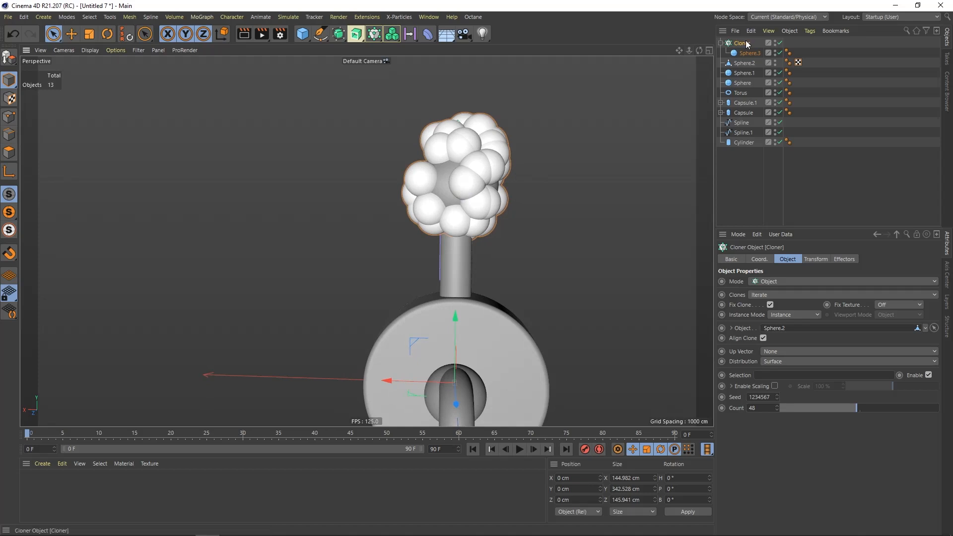
Add a Random effector to the cloner with position variation off and uniform scale variation set to 0.4
{"action": "left_click", "coordinate": [202, 17]}
{"action": "mouse_move", "coordinate": [211, 33]}
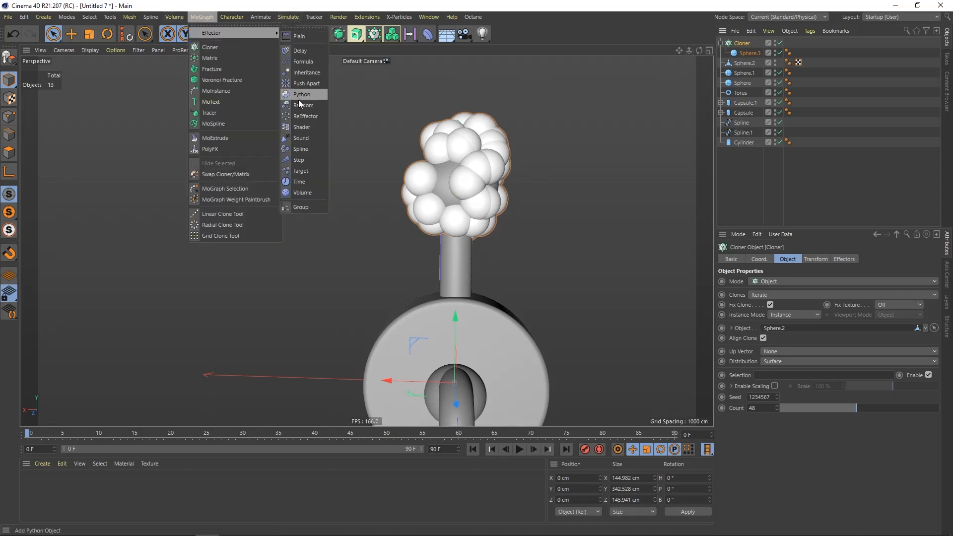
{"action": "left_click", "coordinate": [303, 101]}
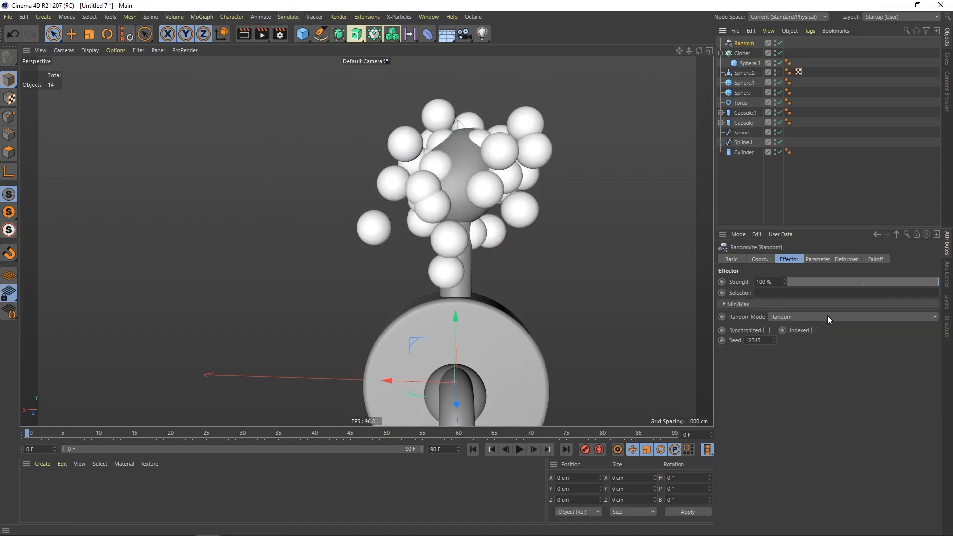
{"action": "left_click", "coordinate": [818, 259]}
{"action": "left_click", "coordinate": [758, 301]}
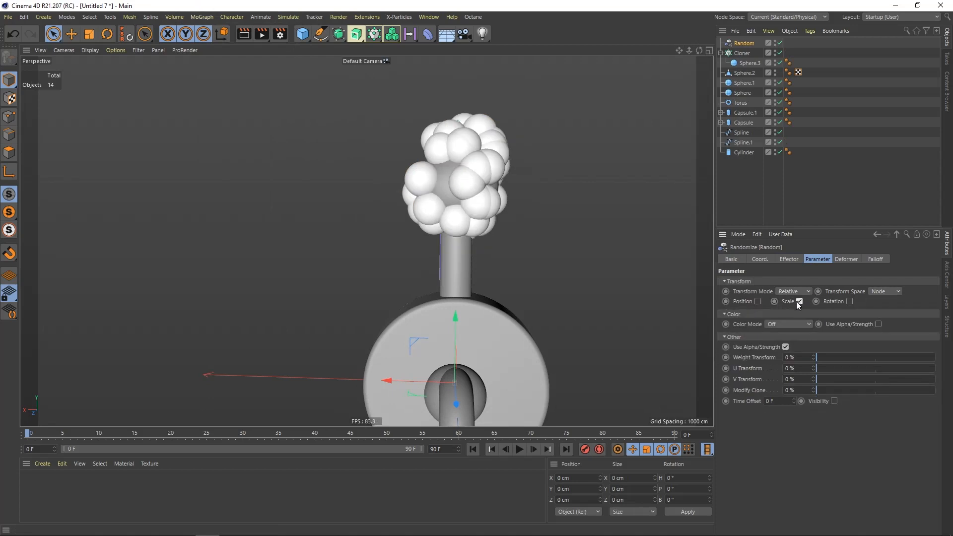
{"action": "left_click", "coordinate": [819, 302]}
{"action": "type", "text": ".5"}
{"action": "key", "text": "Return"}
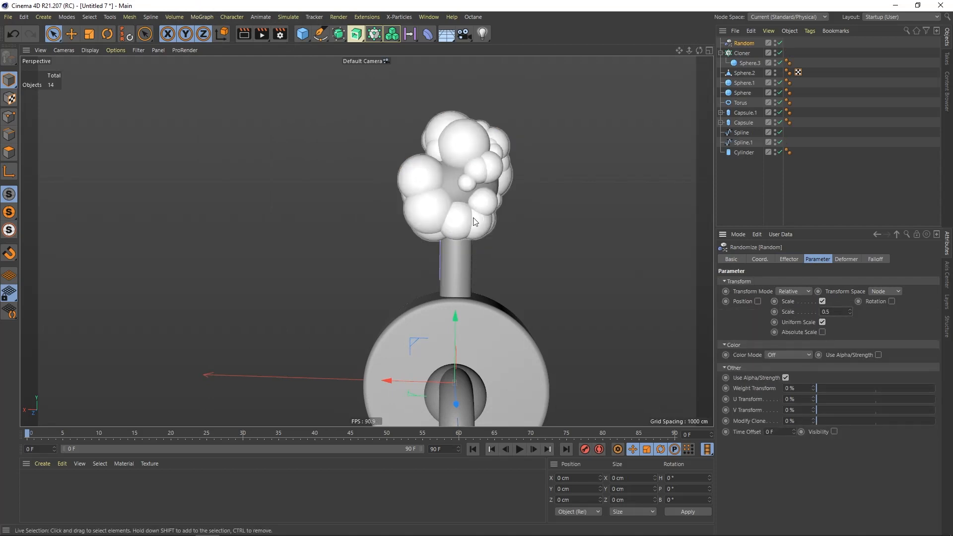
{"action": "double_click", "coordinate": [826, 311]}
{"action": "type", "text": ".4"}
{"action": "key", "text": "Return"}
Copy the small sphere out of the cloner and place it on the head's side at about X -52, Y 236, Z 10 cm
{"action": "left_click_drag", "start_coordinate": [476, 210], "coordinate": [311, 245], "text": "alt"}
{"action": "scroll", "coordinate": [438, 186], "scroll_direction": "up", "scroll_amount": 4}
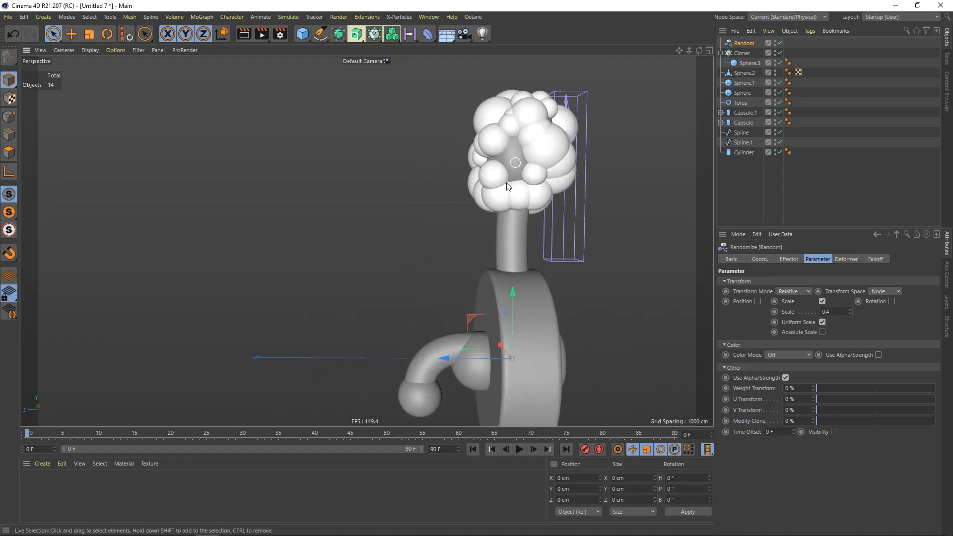
{"action": "middle_click_drag", "start_coordinate": [509, 160], "coordinate": [501, 221], "text": "alt"}
{"action": "scroll", "coordinate": [502, 222], "scroll_direction": "up", "scroll_amount": 2}
{"action": "left_click_drag", "start_coordinate": [746, 62], "coordinate": [743, 40]}
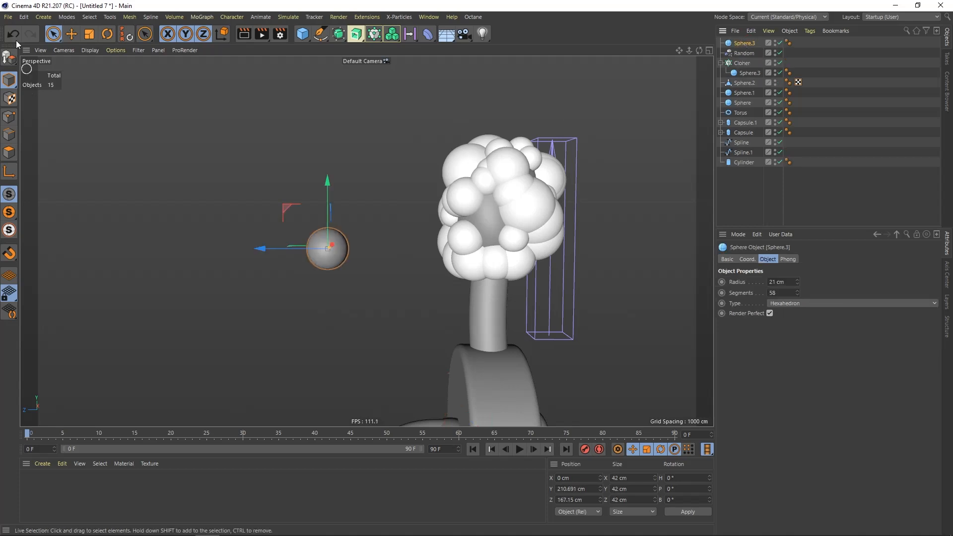
{"action": "left_click", "coordinate": [53, 33]}
{"action": "left_click_drag", "start_coordinate": [293, 209], "coordinate": [407, 220]}
{"action": "left_click_drag", "start_coordinate": [467, 210], "coordinate": [541, 218], "text": "alt"}
{"action": "left_click_drag", "start_coordinate": [422, 210], "coordinate": [483, 219]}
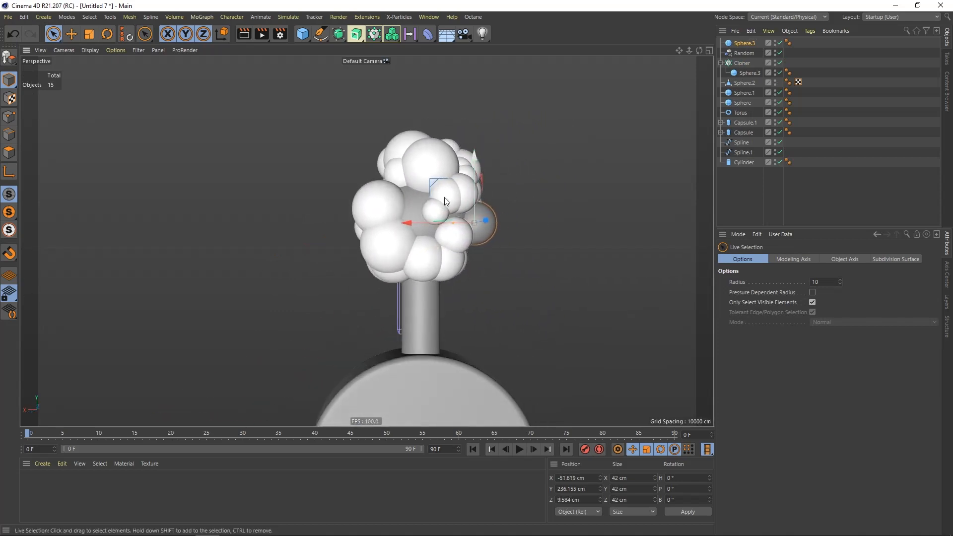
{"action": "mouse_move", "coordinate": [433, 189]}
{"action": "left_mouse_down"}
{"action": "mouse_move", "coordinate": [451, 236]}
{"action": "mouse_move", "coordinate": [437, 232]}
{"action": "mouse_move", "coordinate": [472, 216]}
{"action": "mouse_move", "coordinate": [442, 219]}
{"action": "mouse_move", "coordinate": [481, 222]}
{"action": "mouse_move", "coordinate": [434, 204]}
{"action": "mouse_move", "coordinate": [439, 152]}
{"action": "mouse_move", "coordinate": [443, 194]}
{"action": "mouse_move", "coordinate": [543, 200]}
{"action": "mouse_move", "coordinate": [482, 187]}
{"action": "mouse_move", "coordinate": [470, 198]}
{"action": "mouse_move", "coordinate": [429, 200]}
{"action": "left_mouse_up"}
Duplicate the loose sphere twice, placing the last copy at about X -36, Y 246, Z 28 cm on the head
{"action": "left_click_drag", "start_coordinate": [480, 185], "coordinate": [500, 193], "text": "alt"}
{"action": "left_click_drag", "start_coordinate": [451, 161], "coordinate": [476, 181]}
{"action": "left_click_drag", "start_coordinate": [478, 182], "coordinate": [560, 232], "text": "alt"}
{"action": "left_click_drag", "start_coordinate": [450, 193], "coordinate": [481, 154]}
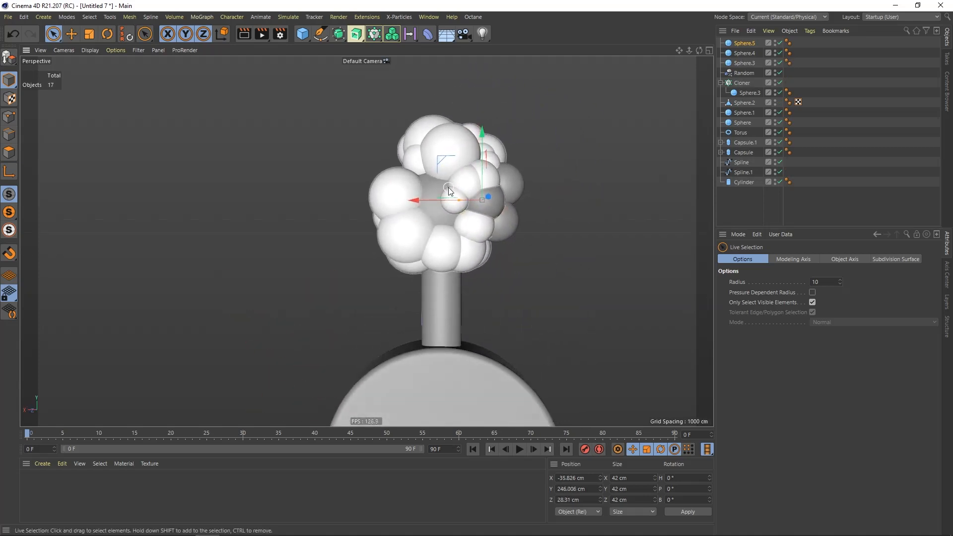
Add five more sphere copies over the gaps around the head, enlarging the last one to about 55 cm across
{"action": "middle_click_drag", "start_coordinate": [444, 178], "coordinate": [455, 187], "text": "alt"}
{"action": "left_click_drag", "start_coordinate": [430, 209], "coordinate": [377, 210], "text": "ctrl"}
{"action": "left_click_drag", "start_coordinate": [401, 169], "coordinate": [381, 181], "text": "ctrl"}
{"action": "key", "text": "Return"}
{"action": "left_click_drag", "start_coordinate": [417, 217], "coordinate": [349, 233], "text": "alt"}
{"action": "left_click_drag", "start_coordinate": [364, 188], "coordinate": [450, 198], "text": "alt"}
{"action": "left_click", "coordinate": [9, 79]}
{"action": "left_click_drag", "start_coordinate": [388, 206], "coordinate": [532, 268]}
{"action": "left_click_drag", "start_coordinate": [474, 208], "coordinate": [410, 217]}
{"action": "left_click_drag", "start_coordinate": [328, 228], "coordinate": [350, 224]}
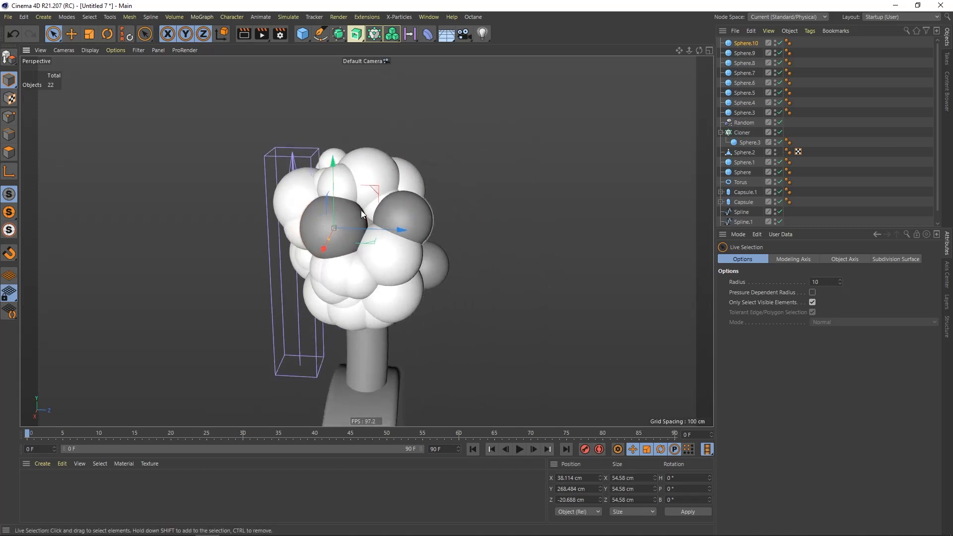
Adjust the enlarged sphere and add two more copies, the last at about X -30, Y 280, Z -47 cm
{"action": "left_click_drag", "start_coordinate": [369, 191], "coordinate": [380, 193]}
{"action": "left_click_drag", "start_coordinate": [333, 226], "coordinate": [387, 207], "text": "alt"}
{"action": "scroll", "coordinate": [387, 208], "scroll_direction": "down", "scroll_amount": 2}
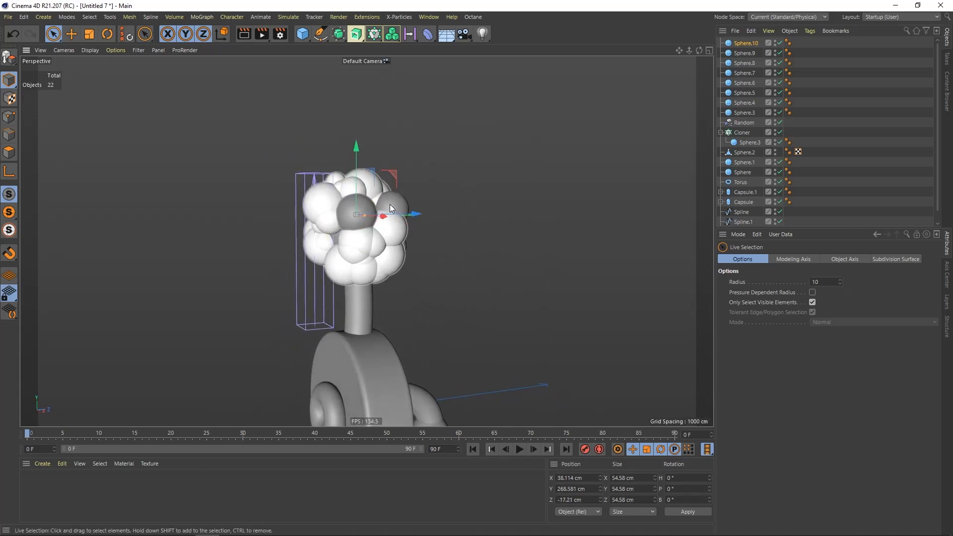
{"action": "middle_click_drag", "start_coordinate": [352, 239], "coordinate": [377, 217], "text": "alt"}
{"action": "left_click_drag", "start_coordinate": [378, 217], "coordinate": [352, 215], "text": "alt"}
{"action": "left_click_drag", "start_coordinate": [425, 152], "coordinate": [448, 217], "text": "ctrl"}
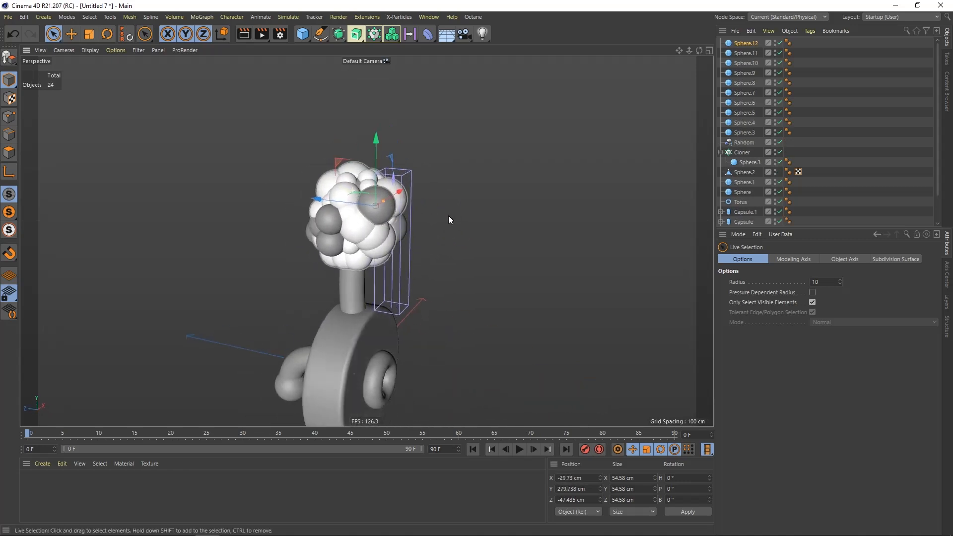
Fill the remaining gaps from the head's crown down to its base with five more sphere copies, the last about 46 cm across
{"action": "left_click_drag", "start_coordinate": [316, 199], "coordinate": [309, 197]}
{"action": "left_click_drag", "start_coordinate": [369, 204], "coordinate": [389, 200], "text": "alt"}
{"action": "scroll", "coordinate": [372, 199], "scroll_direction": "up", "scroll_amount": 3}
{"action": "left_click_drag", "start_coordinate": [438, 161], "coordinate": [428, 153]}
{"action": "left_click_drag", "start_coordinate": [405, 198], "coordinate": [466, 247]}
{"action": "left_click_drag", "start_coordinate": [329, 211], "coordinate": [274, 228], "text": "ctrl"}
{"action": "left_click_drag", "start_coordinate": [273, 174], "coordinate": [302, 183]}
{"action": "left_click_drag", "start_coordinate": [278, 112], "coordinate": [252, 183], "text": "ctrl"}
{"action": "left_click_drag", "start_coordinate": [291, 207], "coordinate": [313, 228], "text": "alt"}
{"action": "left_click_drag", "start_coordinate": [240, 178], "coordinate": [261, 133], "text": "ctrl"}
{"action": "left_click_drag", "start_coordinate": [279, 170], "coordinate": [419, 235], "text": "alt"}
{"action": "scroll", "coordinate": [220, 236], "scroll_direction": "up", "scroll_amount": 5}
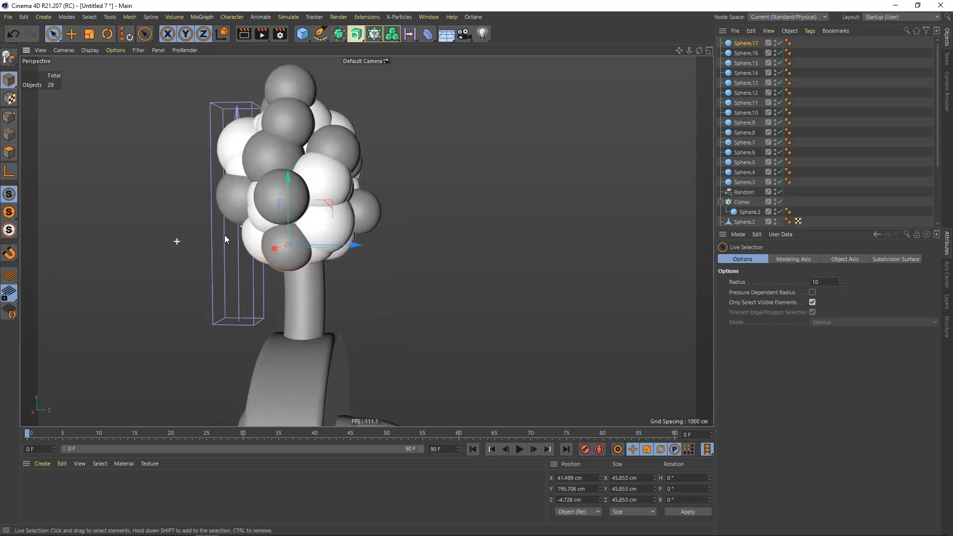
Examine the sphere-covered head and the whole model from several sides for remaining gaps
{"action": "left_click_drag", "start_coordinate": [306, 243], "coordinate": [254, 236], "text": "alt"}
{"action": "left_click", "coordinate": [278, 199]}
{"action": "left_click_drag", "start_coordinate": [278, 199], "coordinate": [239, 191], "text": "alt"}
{"action": "left_click", "coordinate": [251, 162]}
{"action": "scroll", "coordinate": [403, 192], "scroll_direction": "down", "scroll_amount": 6}
{"action": "middle_click_drag", "start_coordinate": [403, 192], "coordinate": [352, 174], "text": "alt"}
{"action": "left_click_drag", "start_coordinate": [352, 174], "coordinate": [360, 153], "text": "alt"}
{"action": "middle_click_drag", "start_coordinate": [359, 150], "coordinate": [370, 199], "text": "alt"}
{"action": "left_click_drag", "start_coordinate": [370, 200], "coordinate": [430, 283], "text": "alt"}
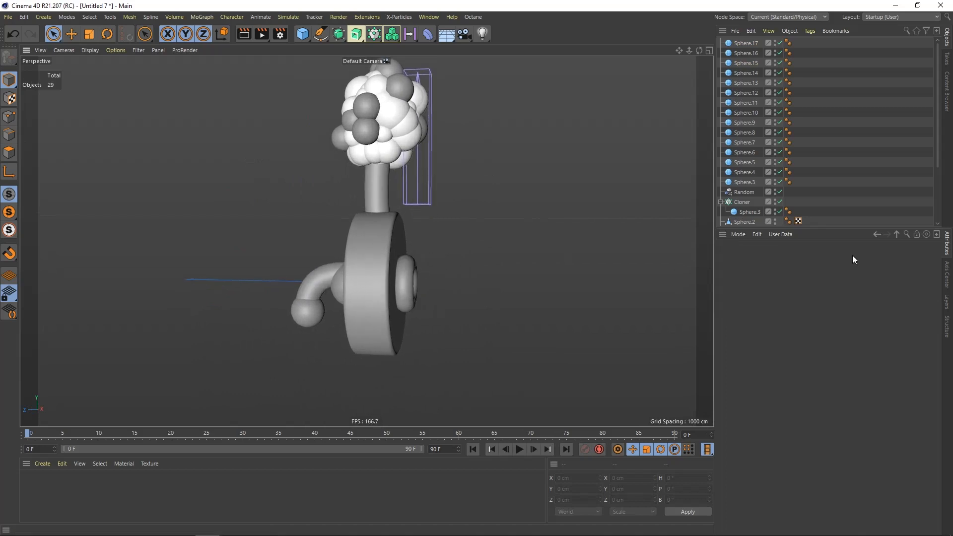
{"action": "left_click_drag", "start_coordinate": [213, 383], "coordinate": [226, 382], "text": "alt"}
{"action": "left_click_drag", "start_coordinate": [413, 290], "coordinate": [380, 295]}
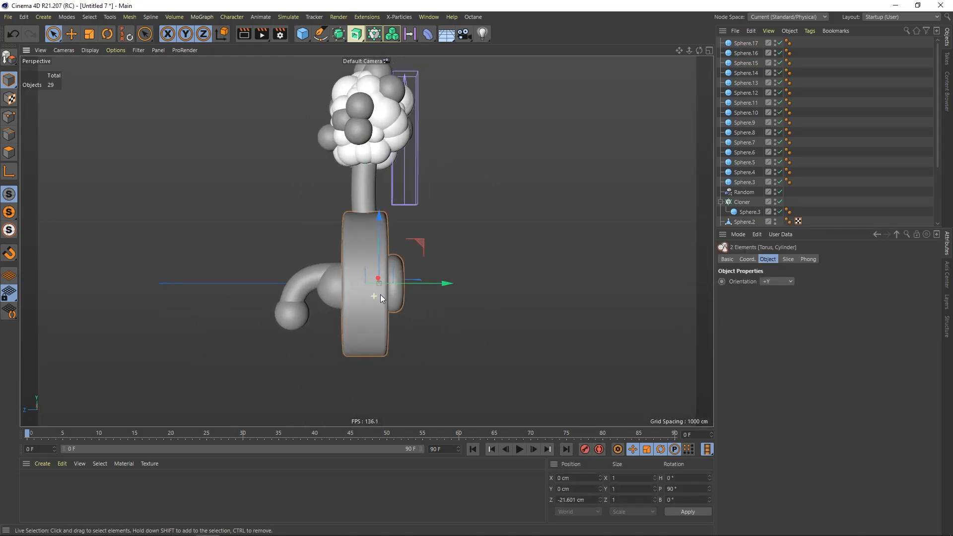
{"action": "left_click", "coordinate": [466, 221]}
In the Right view, draw a four-point spline from the torus centre outward and up to about Y 60, Z -78 cm
{"action": "key", "text": "F3"}
{"action": "scroll", "coordinate": [366, 289], "scroll_direction": "up", "scroll_amount": 5}
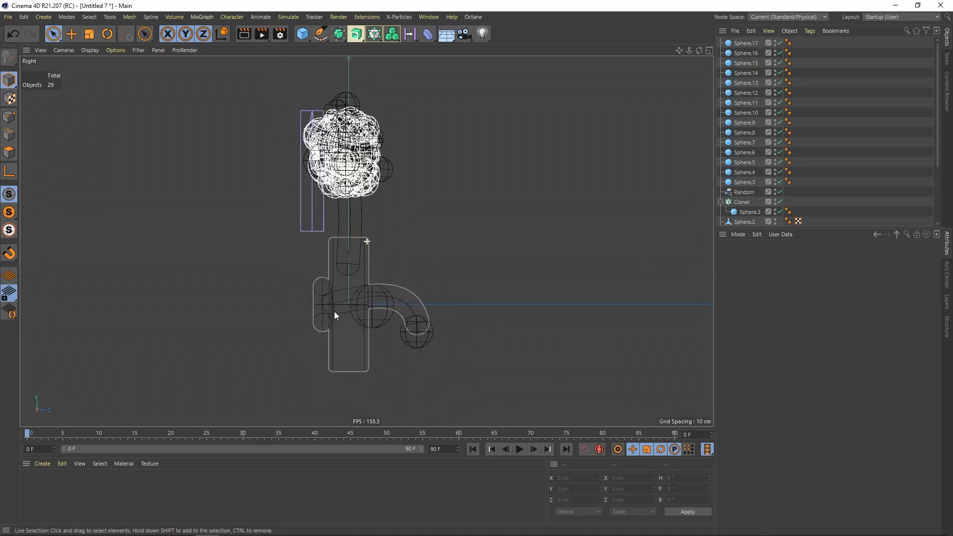
{"action": "left_click_drag", "start_coordinate": [320, 34], "coordinate": [347, 54]}
{"action": "left_click", "coordinate": [346, 55]}
{"action": "middle_click_drag", "start_coordinate": [322, 274], "coordinate": [389, 272], "text": "alt"}
{"action": "scroll", "coordinate": [354, 270], "scroll_direction": "up", "scroll_amount": 2}
{"action": "left_click", "coordinate": [391, 266]}
{"action": "left_click", "coordinate": [342, 217]}
{"action": "left_click", "coordinate": [347, 179]}
{"action": "key", "text": "space"}
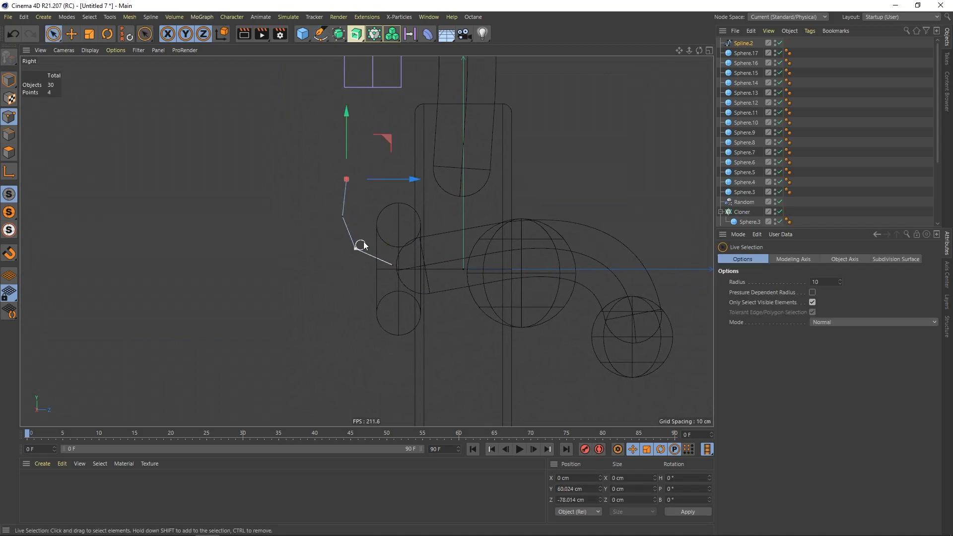
Change the new spline's type to B-Spline
{"action": "left_click", "coordinate": [746, 43]}
{"action": "left_click", "coordinate": [804, 281]}
{"action": "left_click", "coordinate": [793, 324]}
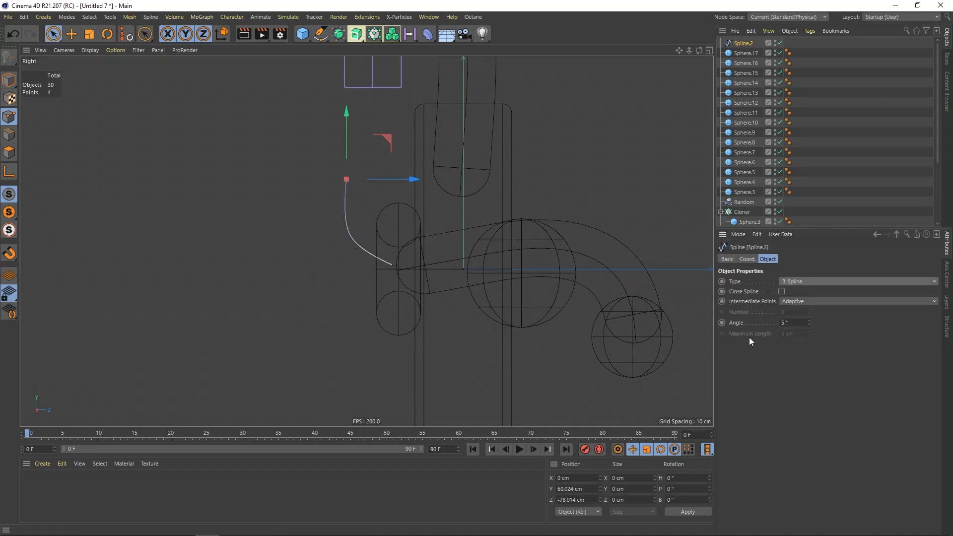
Reshape the spline with the Magnet at 10 cm radius into a curve about 49 cm high and 35 cm deep
{"action": "left_click", "coordinate": [350, 304]}
{"action": "key", "text": "m"}
{"action": "key", "text": "i"}
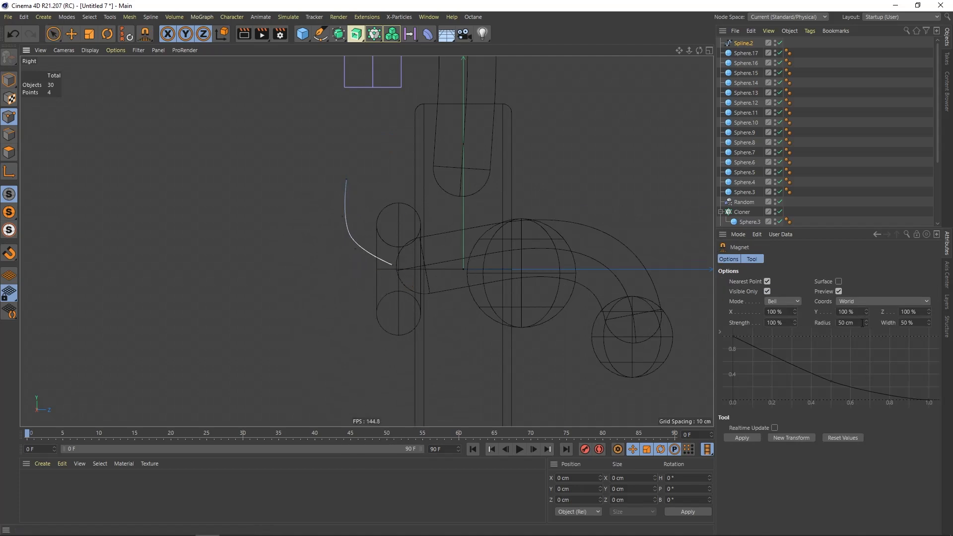
{"action": "double_click", "coordinate": [848, 323]}
{"action": "type", "text": "10"}
{"action": "key", "text": "Return"}
{"action": "mouse_move", "coordinate": [390, 265]}
{"action": "left_mouse_down"}
{"action": "mouse_move", "coordinate": [361, 258]}
{"action": "mouse_move", "coordinate": [346, 187]}
{"action": "mouse_move", "coordinate": [360, 222]}
{"action": "left_mouse_up"}
{"action": "left_click", "coordinate": [350, 192]}
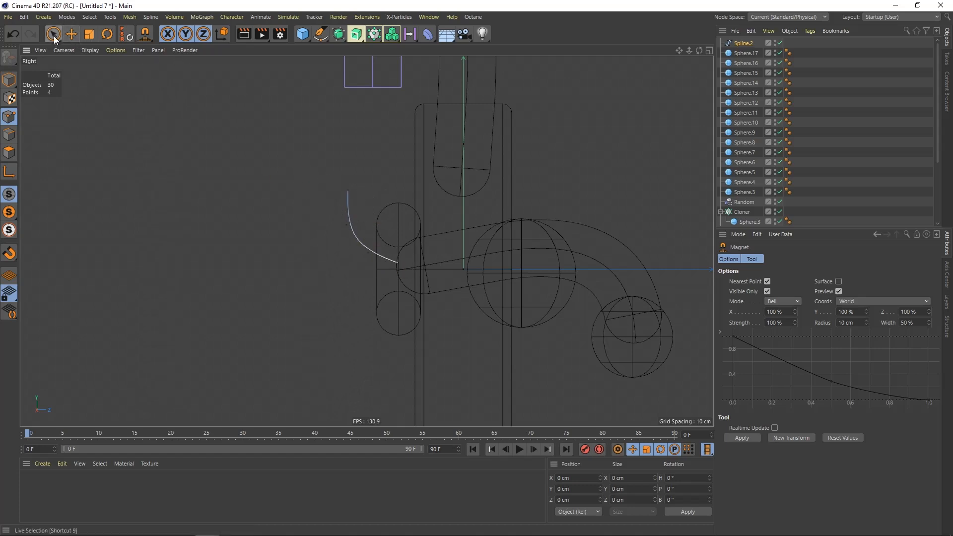
Return to Model mode and show the whole model with the new spline in the Perspective view
{"action": "left_click", "coordinate": [11, 79]}
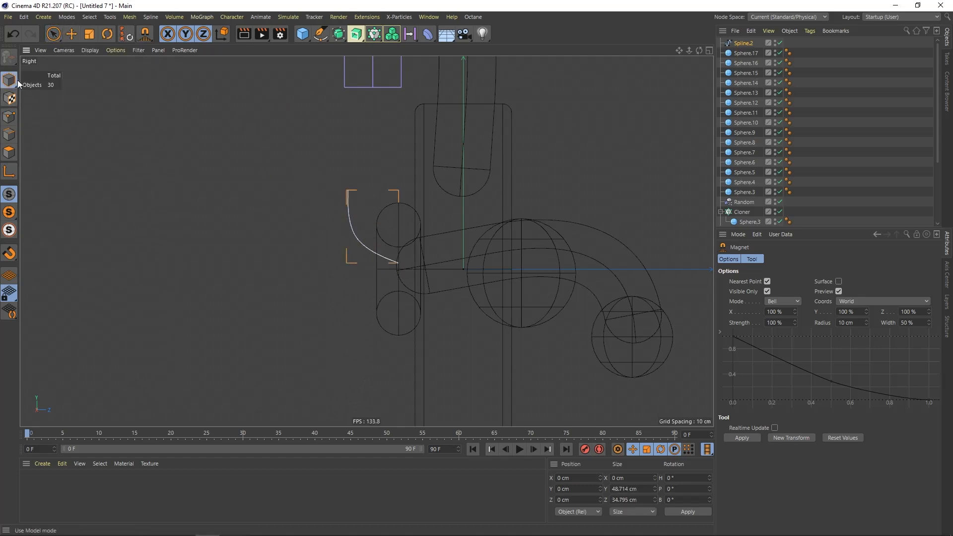
{"action": "scroll", "coordinate": [421, 278], "scroll_direction": "down", "scroll_amount": 5}
{"action": "middle_click_drag", "start_coordinate": [394, 287], "coordinate": [376, 286], "text": "alt"}
{"action": "key", "text": "F1"}
{"action": "scroll", "coordinate": [375, 287], "scroll_direction": "down", "scroll_amount": 3}
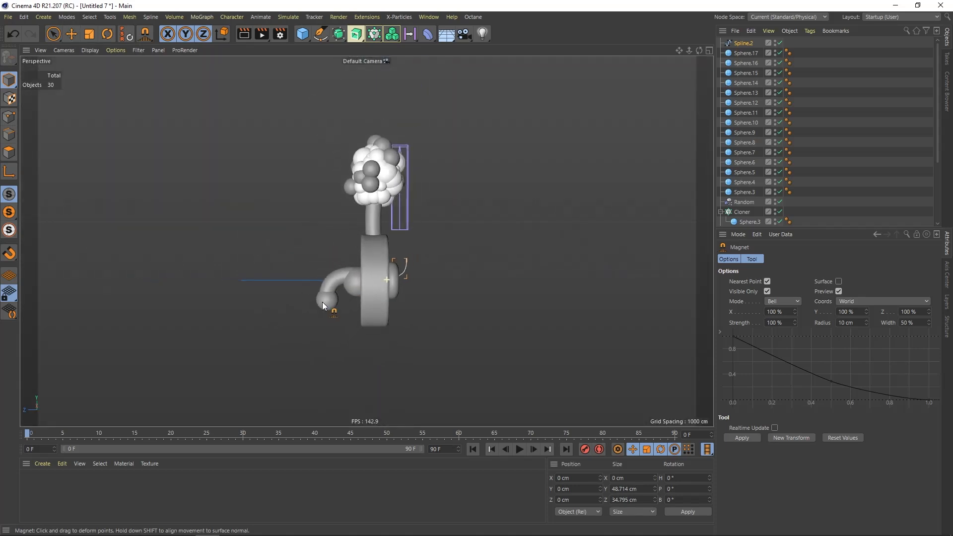
Add a Capsule primitive to the scene while viewing the torus side of the body
{"action": "left_click", "coordinate": [54, 34]}
{"action": "left_click_drag", "start_coordinate": [339, 269], "coordinate": [336, 285], "text": "alt"}
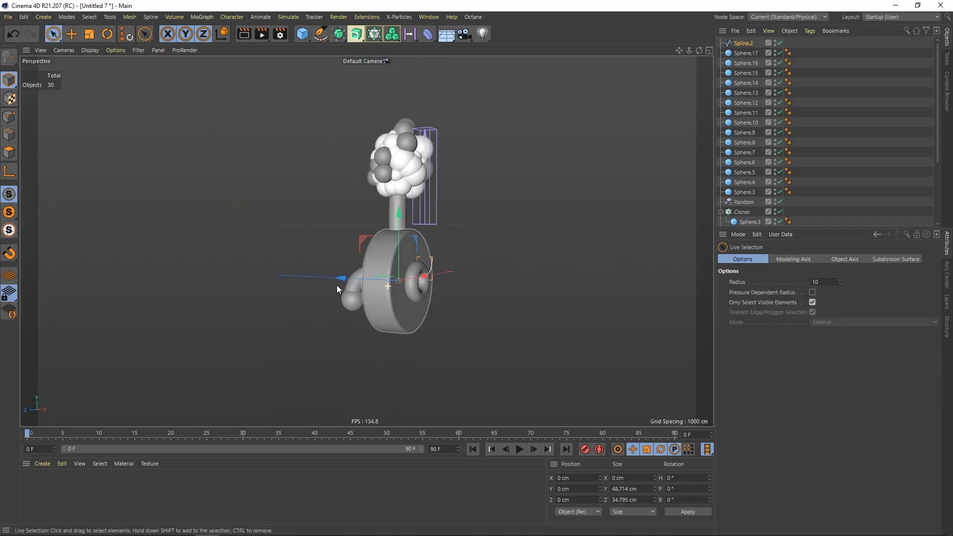
{"action": "scroll", "coordinate": [443, 264], "scroll_direction": "up", "scroll_amount": 5}
{"action": "mouse_move", "coordinate": [443, 278]}
{"action": "left_mouse_down", "text": "alt"}
{"action": "mouse_move", "coordinate": [330, 277]}
{"action": "mouse_move", "coordinate": [447, 270]}
{"action": "left_mouse_up", "text": "alt"}
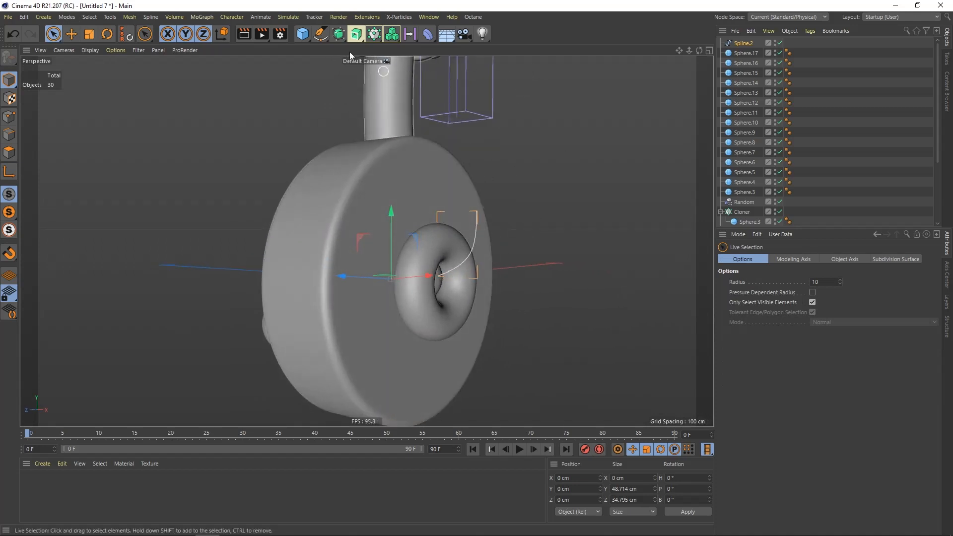
{"action": "left_click", "coordinate": [302, 34]}
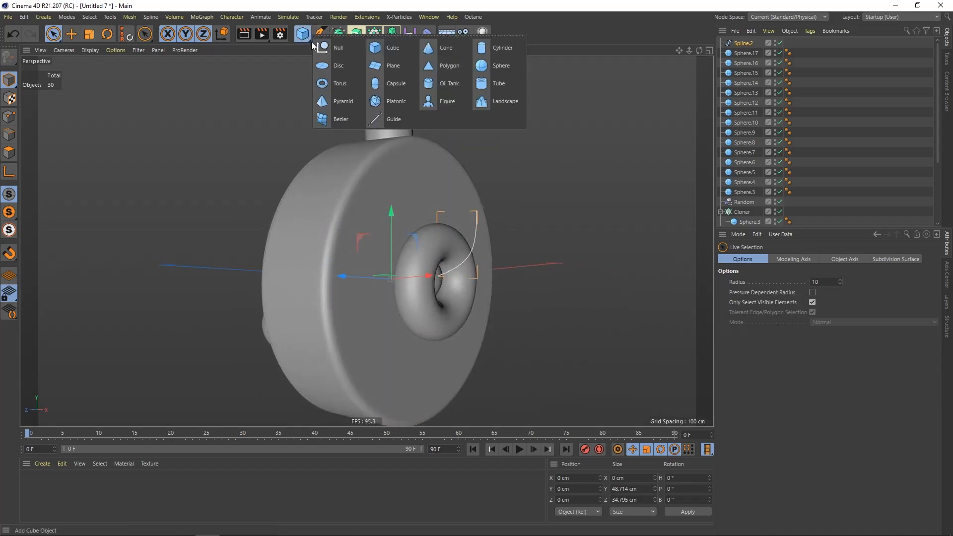
{"action": "left_click", "coordinate": [393, 83]}
Move the capsule along Z to about -116 cm and shrink it to about 11 cm radius and 103 cm height
{"action": "left_click_drag", "start_coordinate": [365, 322], "coordinate": [429, 313], "text": "alt"}
{"action": "left_click_drag", "start_coordinate": [294, 285], "coordinate": [433, 233]}
{"action": "left_click", "coordinate": [746, 44]}
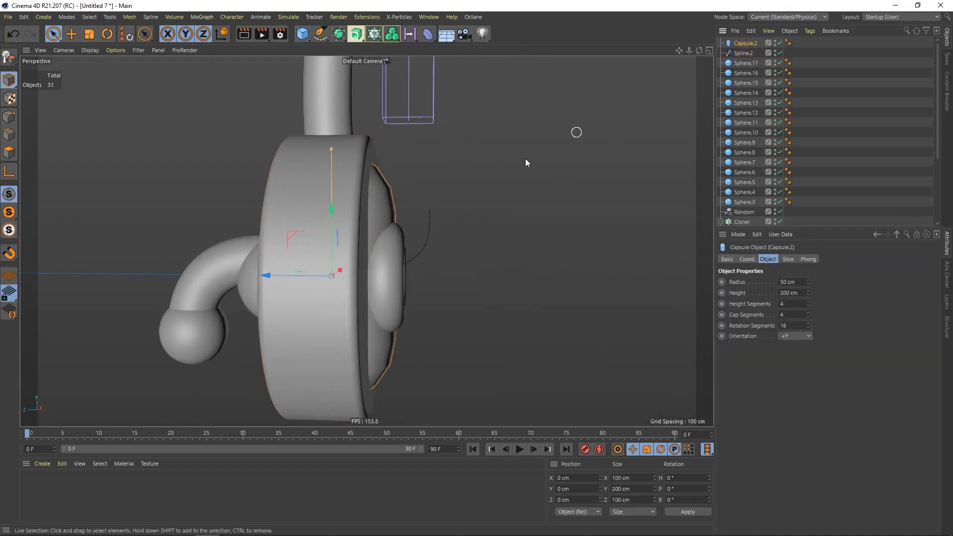
{"action": "left_click_drag", "start_coordinate": [272, 276], "coordinate": [510, 287]}
{"action": "left_click_drag", "start_coordinate": [502, 159], "coordinate": [587, 254]}
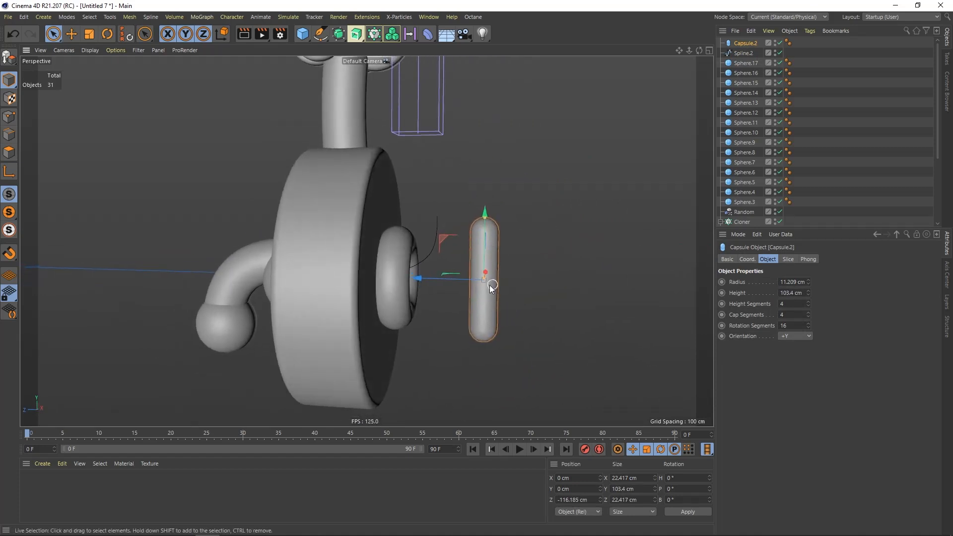
Thin the capsule to a radius of about 8 cm without changing its height
{"action": "left_click_drag", "start_coordinate": [491, 285], "coordinate": [403, 285], "text": "alt"}
{"action": "left_click_drag", "start_coordinate": [507, 281], "coordinate": [413, 238]}
{"action": "scroll", "coordinate": [433, 257], "scroll_direction": "up", "scroll_amount": 5}
{"action": "left_click", "coordinate": [441, 233]}
{"action": "left_click", "coordinate": [90, 34]}
{"action": "left_click_drag", "start_coordinate": [135, 109], "coordinate": [509, 219]}
{"action": "left_click", "coordinate": [508, 218]}
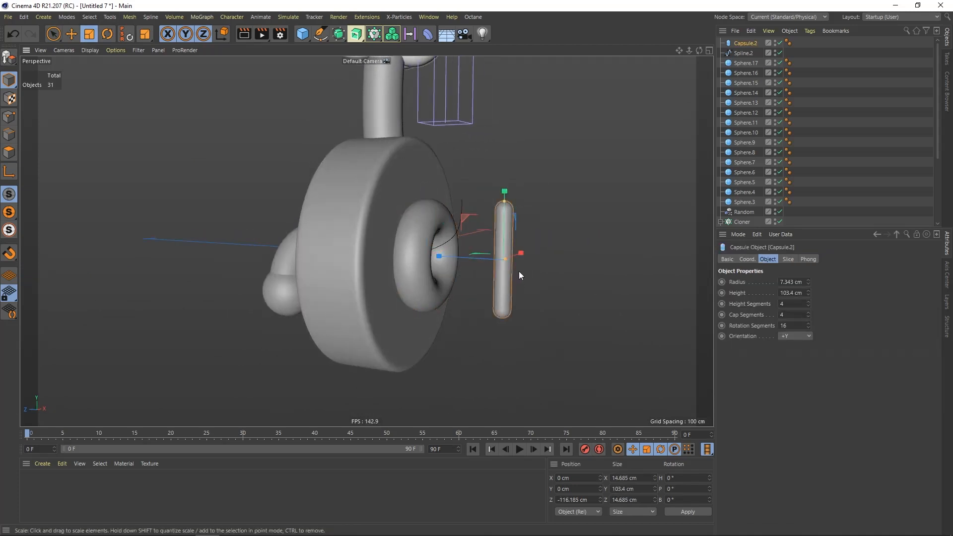
{"action": "mouse_move", "coordinate": [512, 257]}
{"action": "left_mouse_down", "text": "alt"}
{"action": "mouse_move", "coordinate": [521, 255]}
{"action": "mouse_move", "coordinate": [502, 263]}
{"action": "mouse_move", "coordinate": [533, 258]}
{"action": "left_mouse_up", "text": "alt"}
{"action": "scroll", "coordinate": [501, 263], "scroll_direction": "up", "scroll_amount": 1}
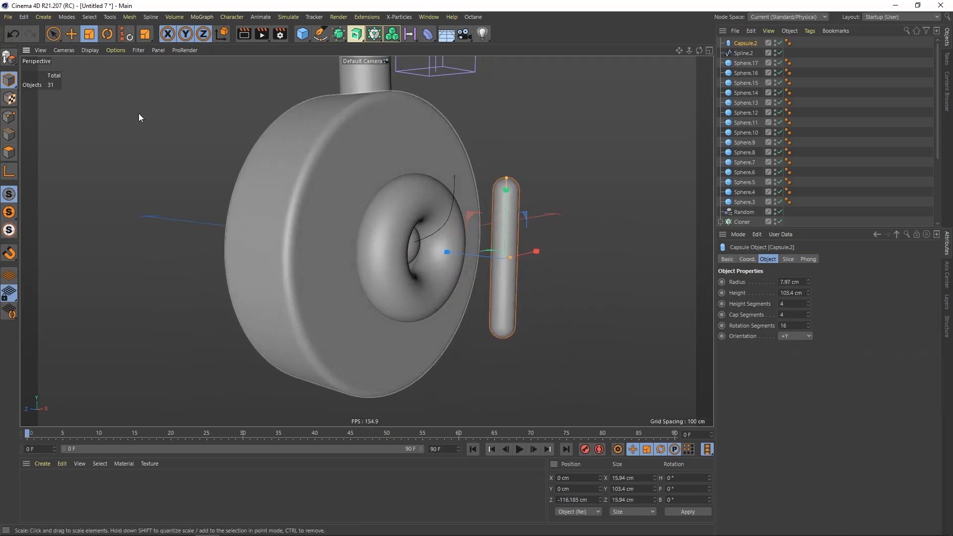
Display the mesh lines and set the capsule to 47 height, 10 cap and 36 rotation segments
{"action": "key", "text": "n"}
{"action": "key", "text": "b"}
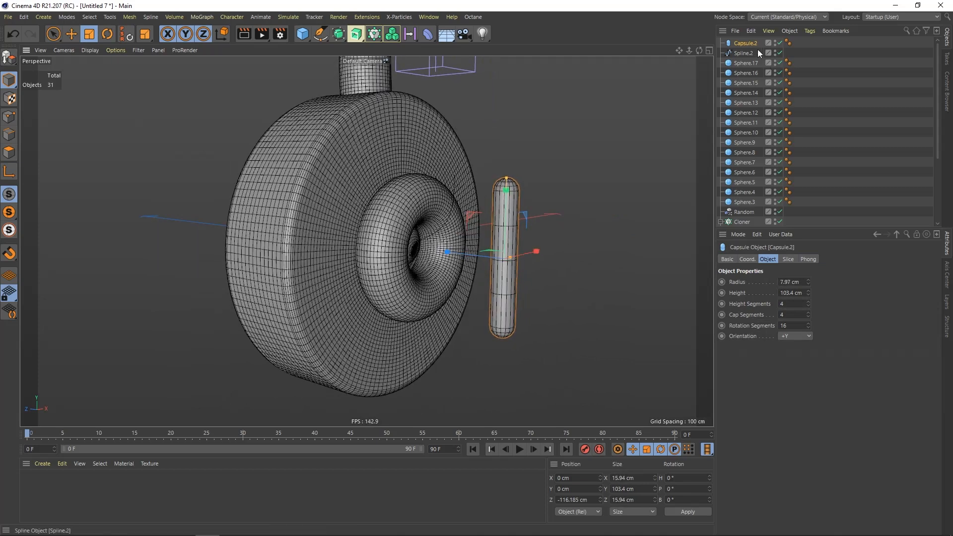
{"action": "left_click_drag", "start_coordinate": [809, 303], "coordinate": [811, 282]}
{"action": "left_click_drag", "start_coordinate": [809, 325], "coordinate": [808, 312]}
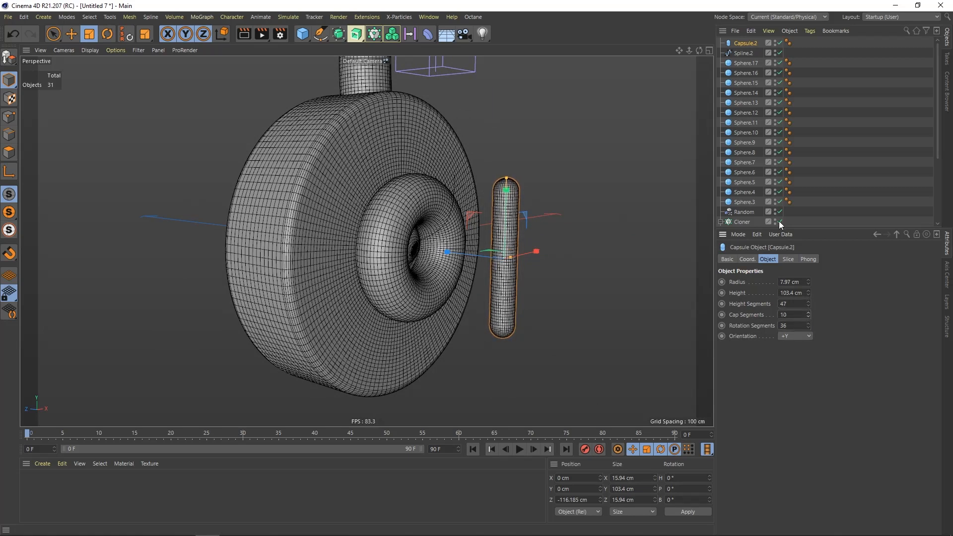
Deselect the capsule and return the viewport to plain Gouraud shading without mesh lines
{"action": "left_click", "coordinate": [814, 173]}
{"action": "left_click_drag", "start_coordinate": [422, 267], "coordinate": [441, 267], "text": "alt"}
{"action": "key", "text": "n"}
{"action": "key", "text": "a"}
{"action": "mouse_move", "coordinate": [368, 240]}
{"action": "left_mouse_down", "text": "alt"}
{"action": "mouse_move", "coordinate": [395, 228]}
{"action": "mouse_move", "coordinate": [447, 231]}
{"action": "left_mouse_up", "text": "alt"}
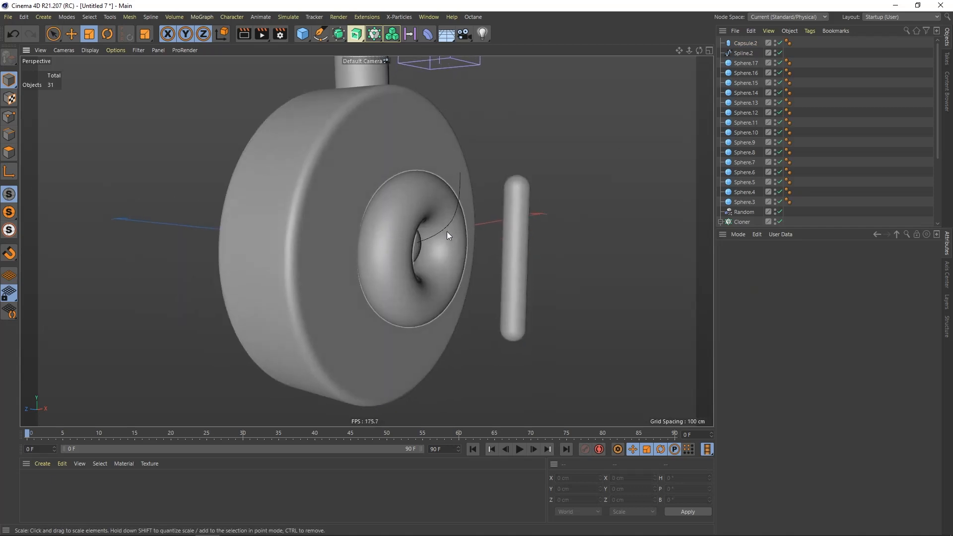
Add a Spline Wrap deformer as a child of the new capsule and assign Spline.2 as its spline
{"action": "left_click", "coordinate": [427, 34]}
{"action": "left_click", "coordinate": [663, 134]}
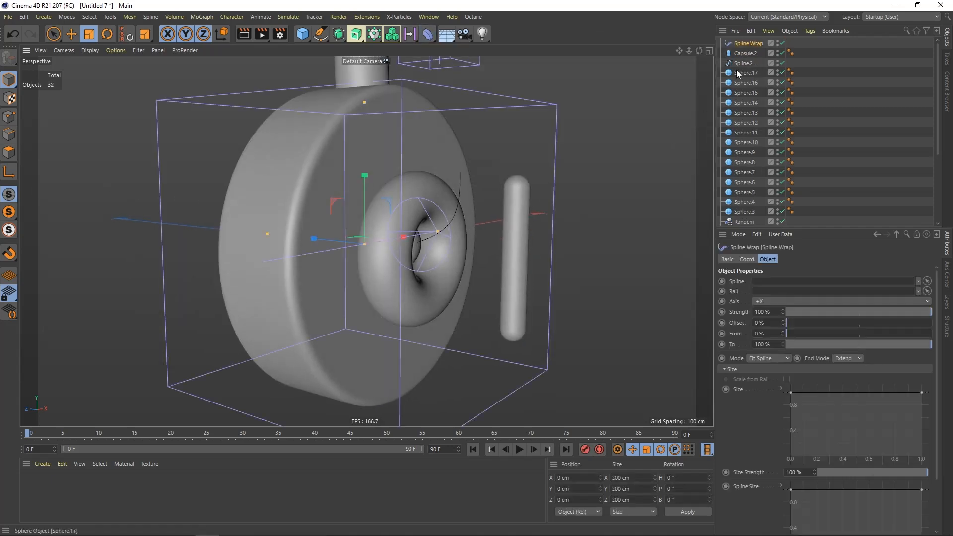
{"action": "left_click_drag", "start_coordinate": [749, 45], "coordinate": [774, 282]}
{"action": "left_click", "coordinate": [746, 64]}
{"action": "left_click", "coordinate": [750, 55]}
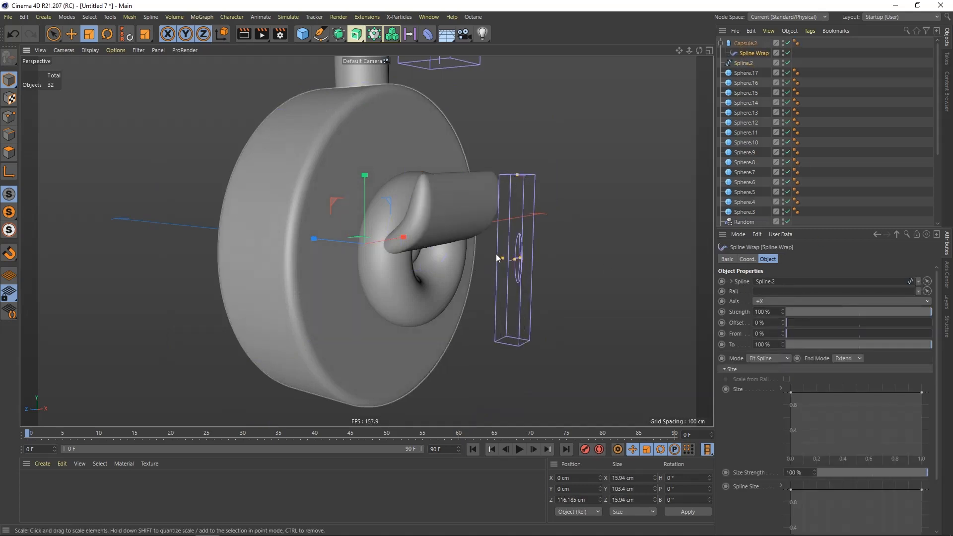
Set the Spline Wrap's axis to +Y, its mode to Keep Length and its offset to -48 %
{"action": "left_click", "coordinate": [777, 301]}
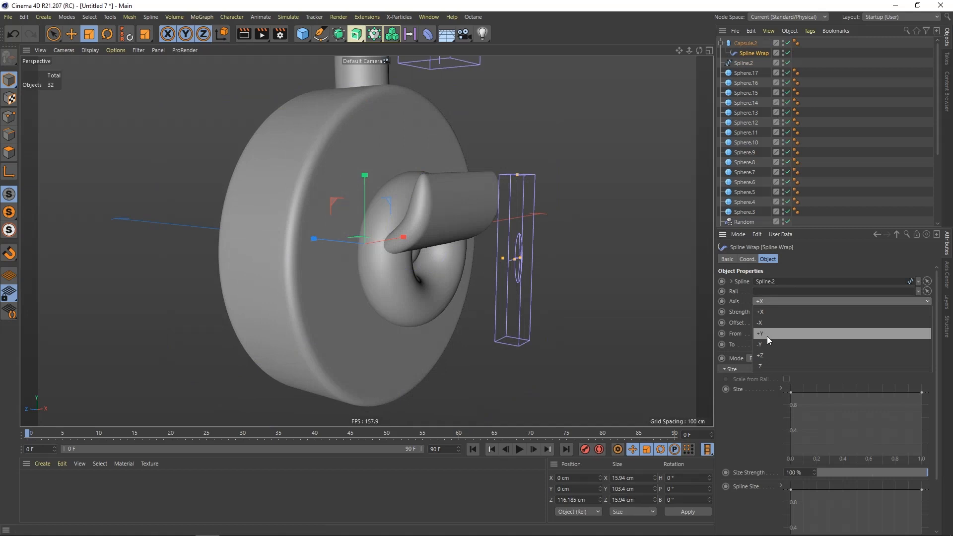
{"action": "left_click", "coordinate": [764, 335]}
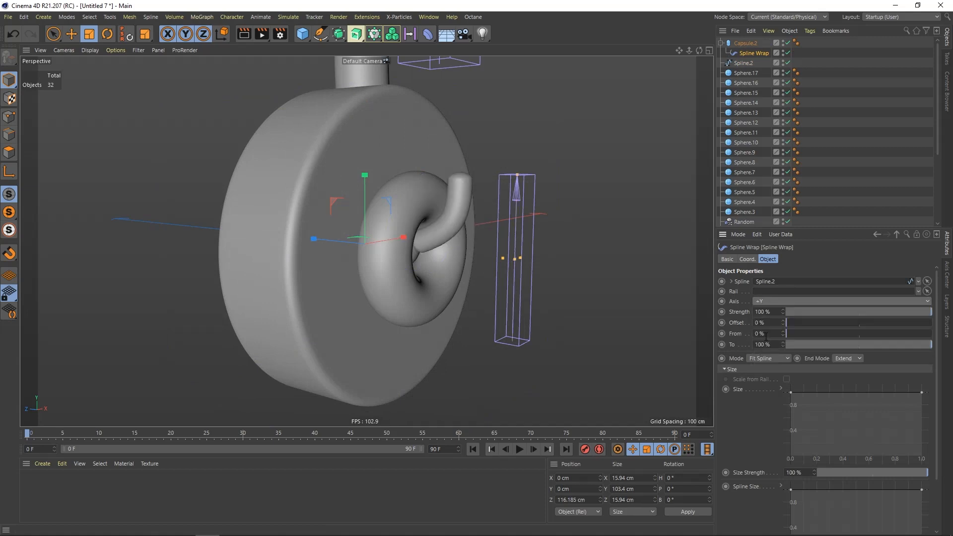
{"action": "left_click", "coordinate": [777, 359]}
{"action": "left_click", "coordinate": [765, 376]}
{"action": "left_click_drag", "start_coordinate": [436, 245], "coordinate": [459, 247], "text": "alt"}
{"action": "left_click_drag", "start_coordinate": [783, 323], "coordinate": [779, 345]}
{"action": "left_click_drag", "start_coordinate": [449, 270], "coordinate": [406, 234], "text": "alt"}
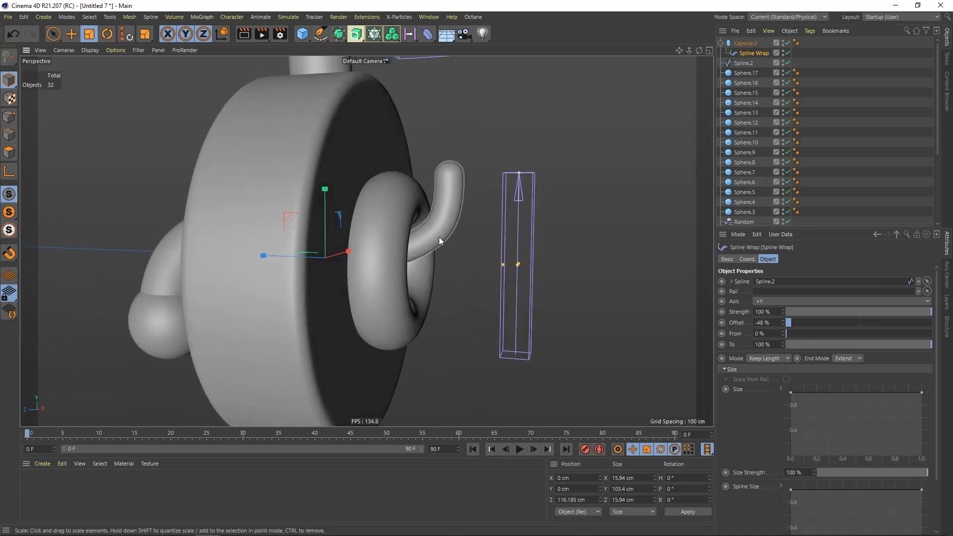
Taper the Spline Wrap's size curve to about 0.35 at its end and set the capsule's radius to 10.97 cm
{"action": "left_click_drag", "start_coordinate": [921, 392], "coordinate": [930, 437]}
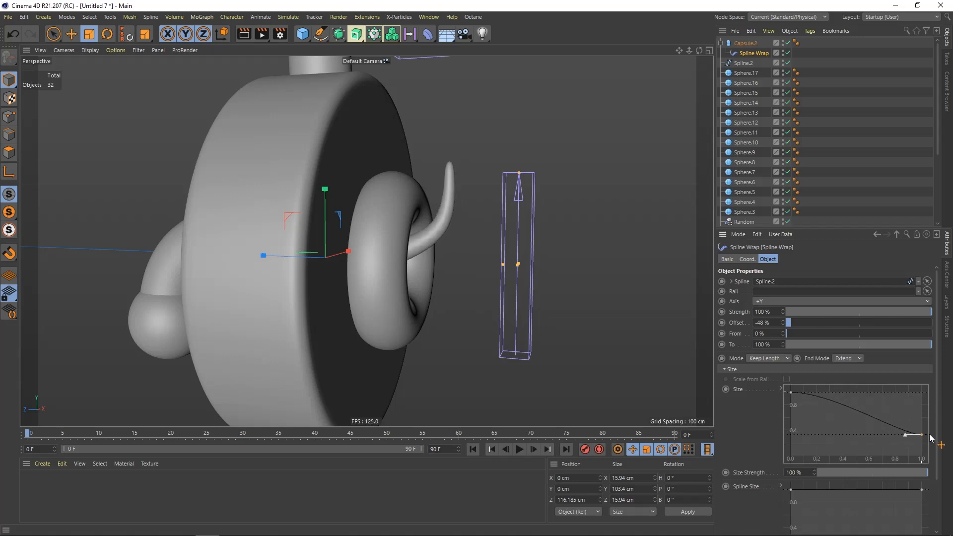
{"action": "left_click_drag", "start_coordinate": [544, 304], "coordinate": [427, 230], "text": "alt"}
{"action": "left_click", "coordinate": [746, 43]}
{"action": "left_click_drag", "start_coordinate": [809, 282], "coordinate": [806, 279]}
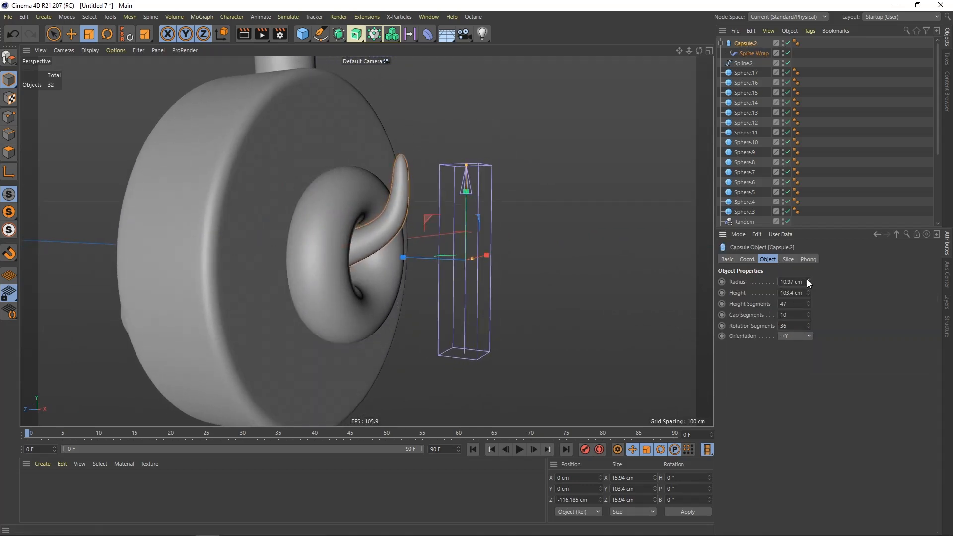
Group Capsule.2 and Spline.2 together under a Null
{"action": "left_click", "coordinate": [739, 63]}
{"action": "left_click_drag", "start_coordinate": [266, 225], "coordinate": [300, 245], "text": "alt"}
{"action": "left_click", "coordinate": [721, 43]}
{"action": "left_click_drag", "start_coordinate": [368, 218], "coordinate": [390, 233], "text": "alt"}
{"action": "left_click", "coordinate": [53, 33]}
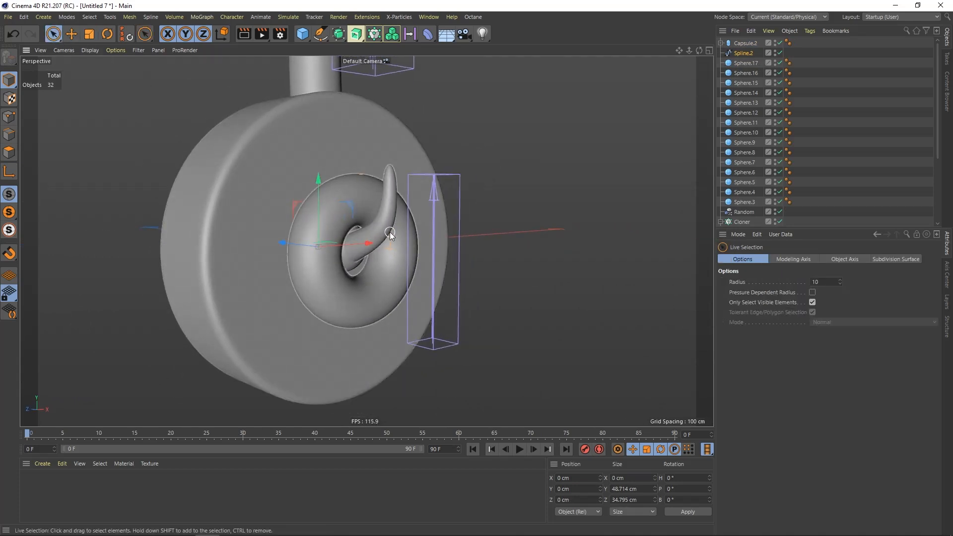
{"action": "left_click", "coordinate": [749, 45], "text": "ctrl"}
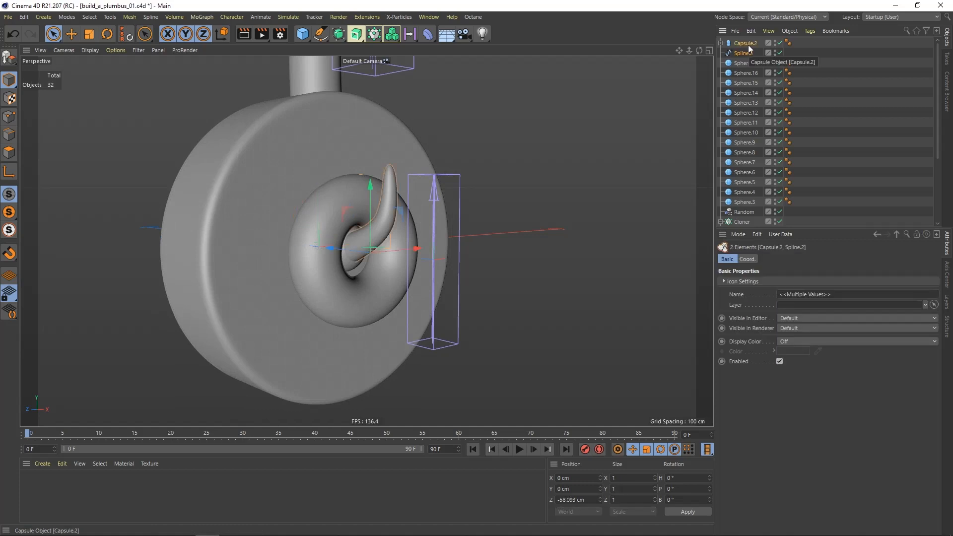
{"action": "key", "text": "alt+g"}
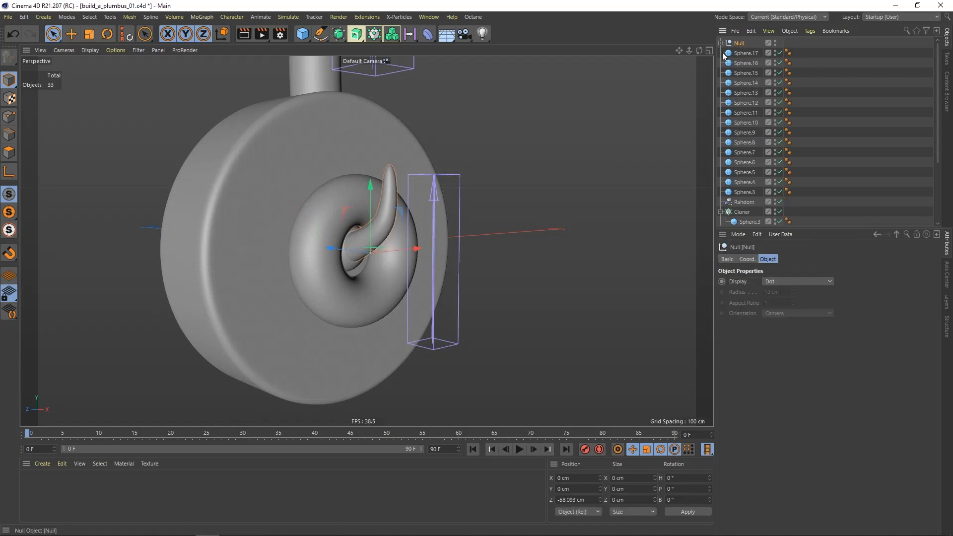
Put the Null inside a new Cloner in Radial mode and move the cloner to about Z -69 cm
{"action": "left_click", "coordinate": [199, 17]}
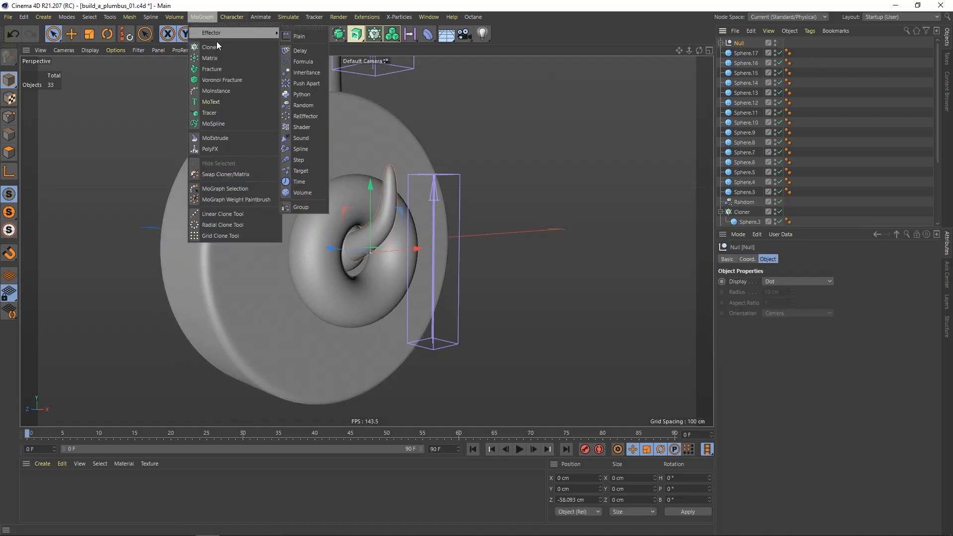
{"action": "left_click", "coordinate": [209, 47], "text": "alt"}
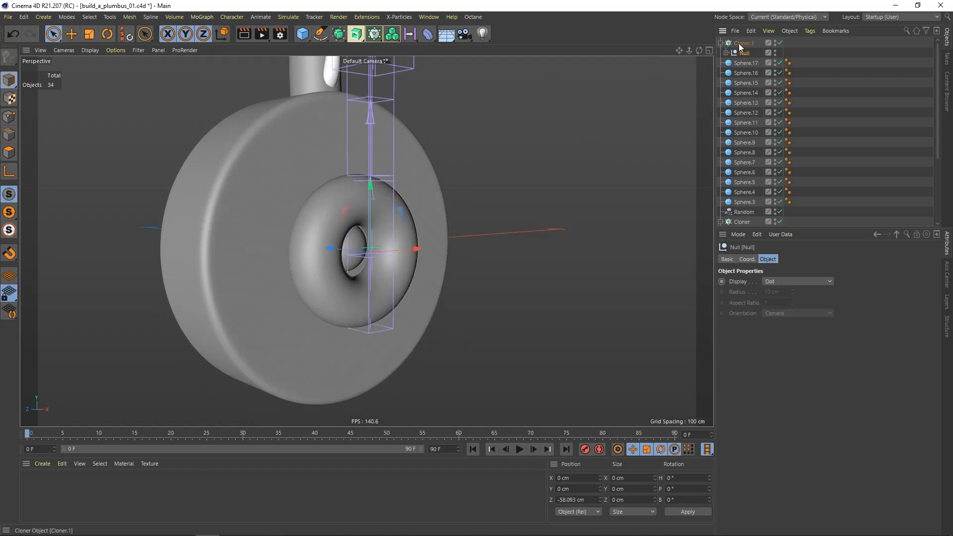
{"action": "left_click", "coordinate": [785, 261]}
{"action": "left_click", "coordinate": [778, 282]}
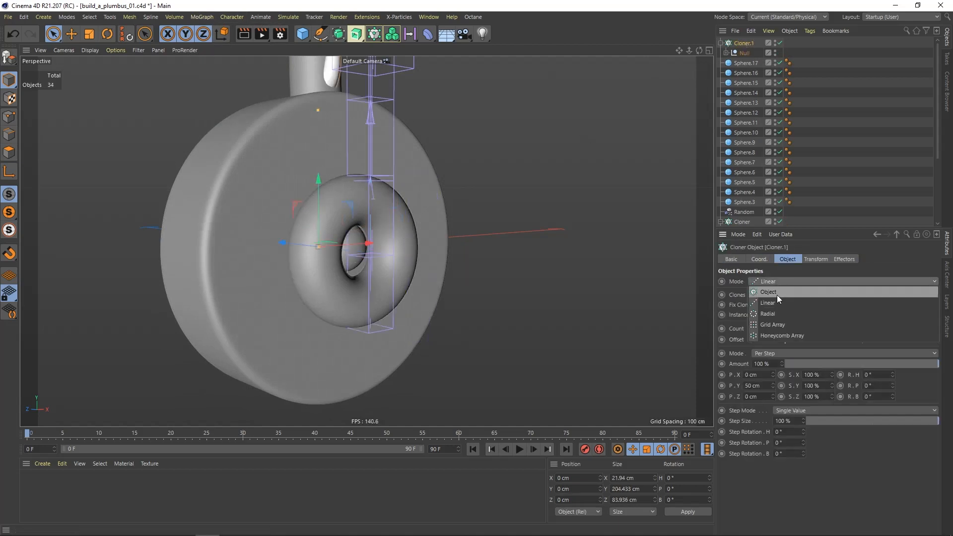
{"action": "left_click", "coordinate": [768, 314]}
{"action": "left_click_drag", "start_coordinate": [437, 268], "coordinate": [381, 262], "text": "alt"}
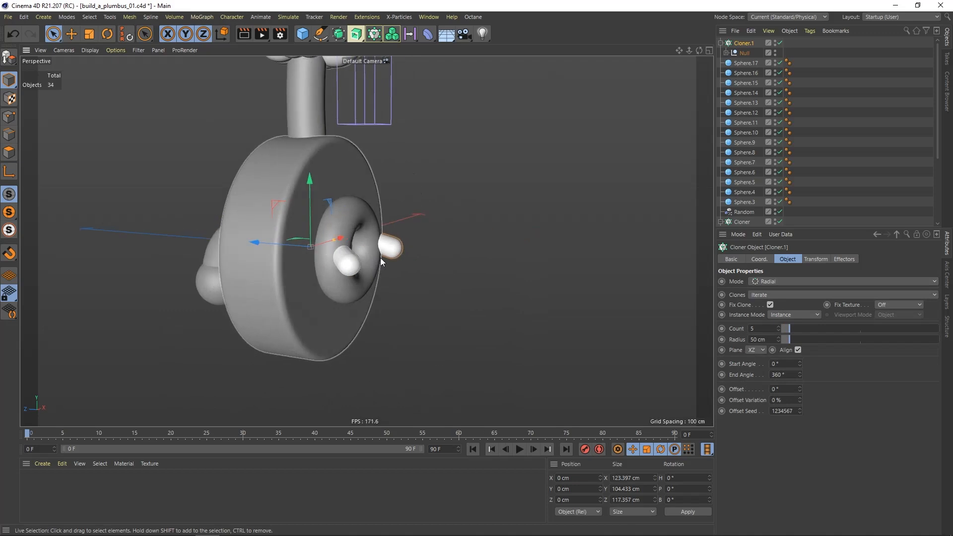
{"action": "left_click_drag", "start_coordinate": [267, 243], "coordinate": [321, 242]}
Set the radial cloner's plane to XY and its radius to 8 cm
{"action": "left_click", "coordinate": [757, 349]}
{"action": "left_click", "coordinate": [756, 370]}
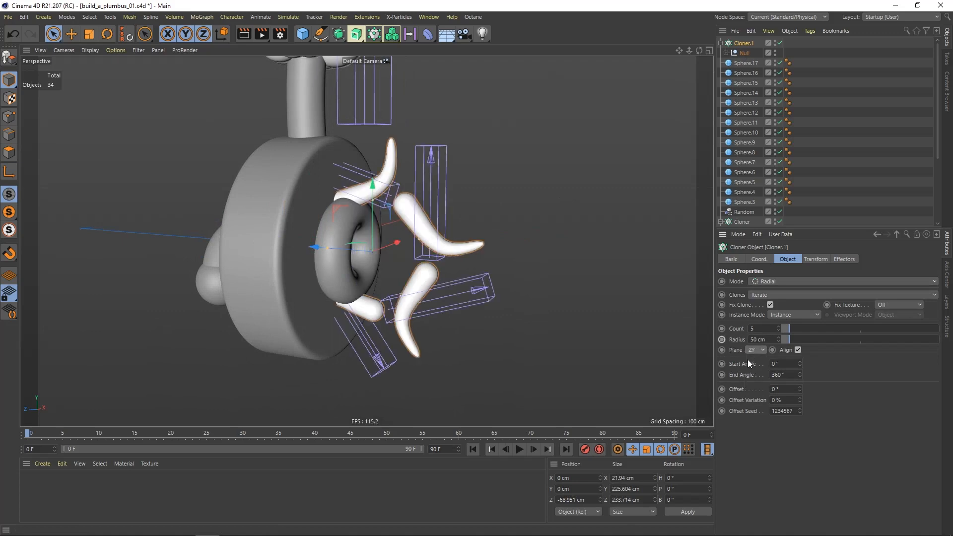
{"action": "left_click", "coordinate": [755, 350]}
{"action": "left_click", "coordinate": [755, 381]}
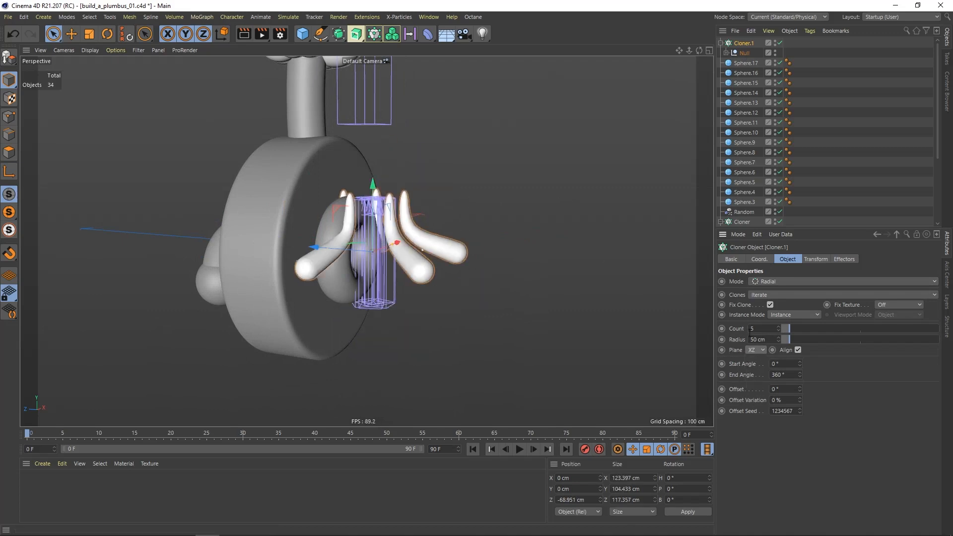
{"action": "left_click_drag", "start_coordinate": [428, 249], "coordinate": [386, 254], "text": "alt"}
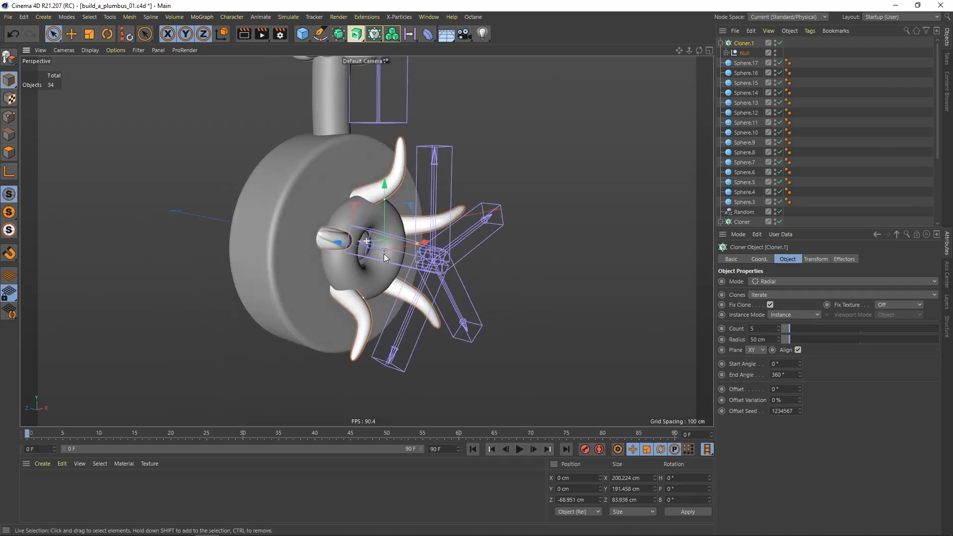
{"action": "right_click_drag", "start_coordinate": [386, 254], "coordinate": [400, 233], "text": "alt"}
{"action": "left_click_drag", "start_coordinate": [401, 233], "coordinate": [379, 237], "text": "alt"}
{"action": "left_click_drag", "start_coordinate": [789, 341], "coordinate": [783, 341]}
{"action": "left_click_drag", "start_coordinate": [689, 329], "coordinate": [177, 67], "text": "alt"}
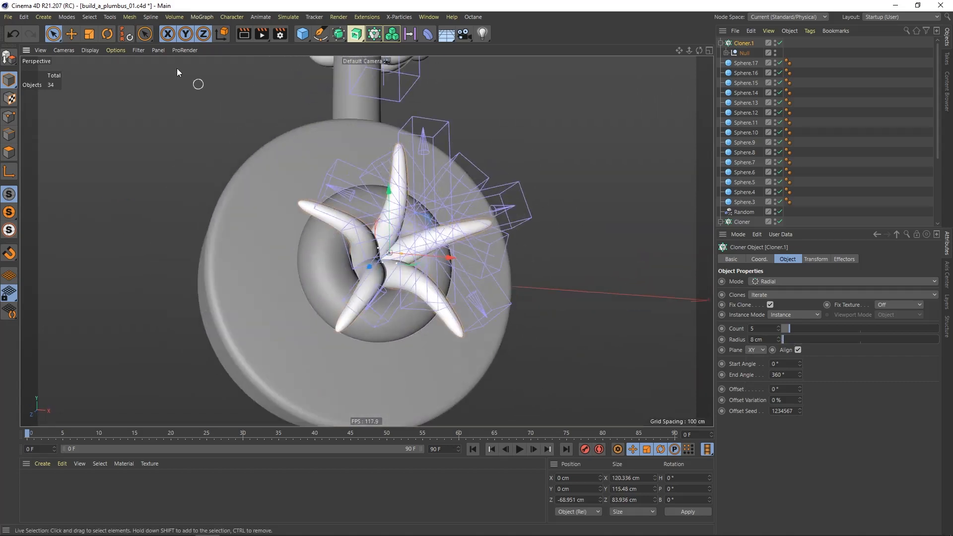
{"action": "left_click", "coordinate": [137, 50]}
{"action": "left_click", "coordinate": [149, 141]}
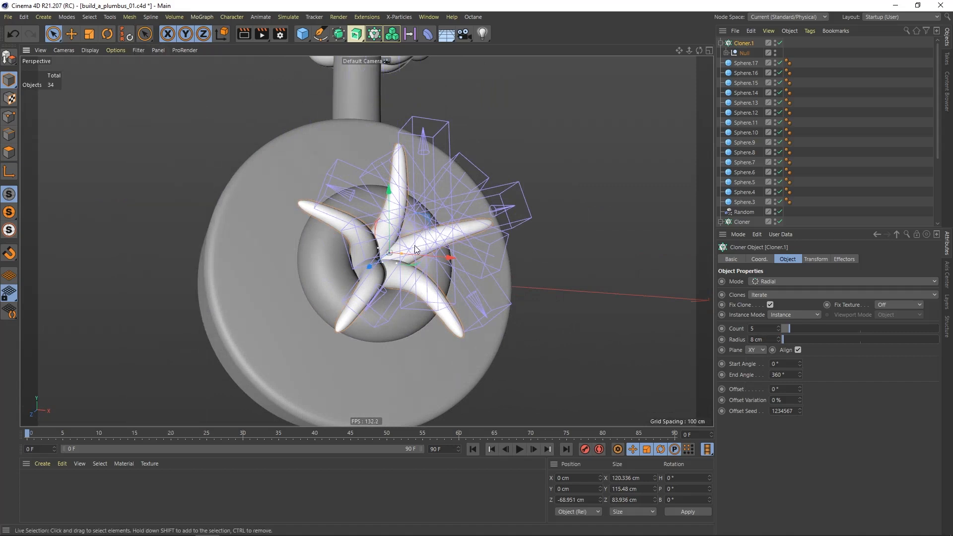
{"action": "left_click", "coordinate": [138, 50]}
{"action": "left_click", "coordinate": [726, 70]}
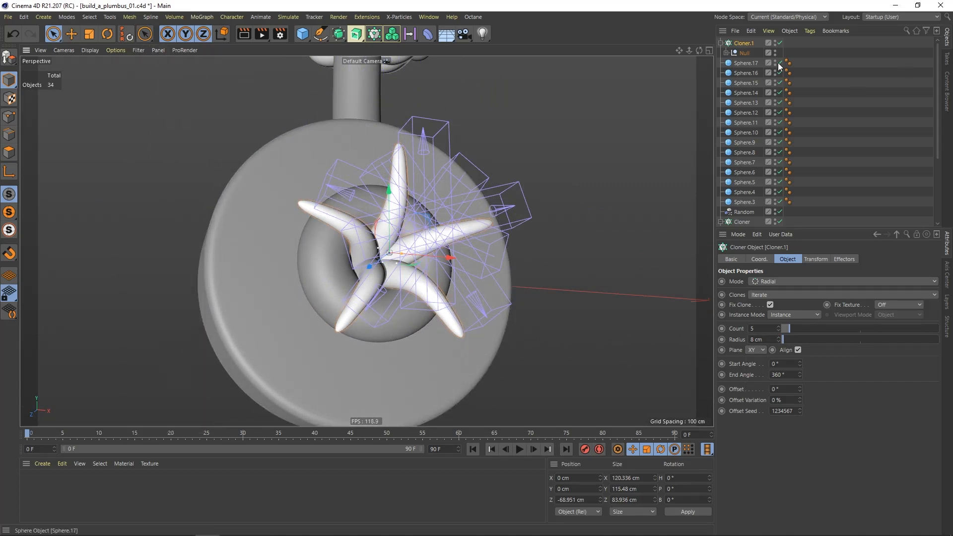
Expand the cloner's hierarchy and hide the Spline Wrap's deformer cages in the viewport
{"action": "left_click", "coordinate": [726, 52]}
{"action": "left_click", "coordinate": [732, 63]}
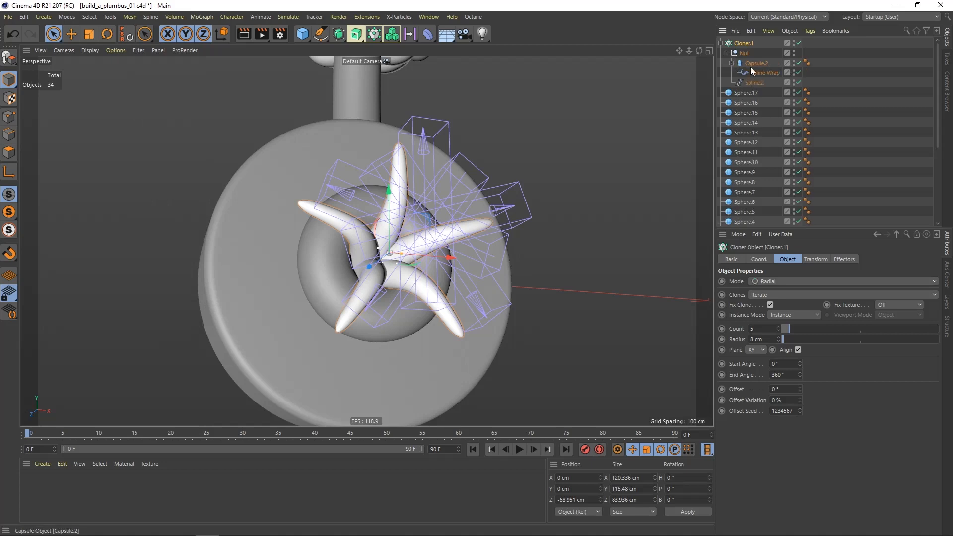
{"action": "double_click", "coordinate": [795, 72]}
{"action": "left_click", "coordinate": [814, 74]}
View the tentacles from the front and raise the radial cloner's count to 11
{"action": "mouse_move", "coordinate": [378, 256]}
{"action": "left_mouse_down", "text": "alt"}
{"action": "mouse_move", "coordinate": [371, 300]}
{"action": "mouse_move", "coordinate": [369, 261]}
{"action": "left_mouse_up", "text": "alt"}
{"action": "right_click_drag", "start_coordinate": [367, 261], "coordinate": [377, 258], "text": "alt"}
{"action": "left_click_drag", "start_coordinate": [377, 258], "coordinate": [362, 238], "text": "alt"}
{"action": "left_click", "coordinate": [744, 43]}
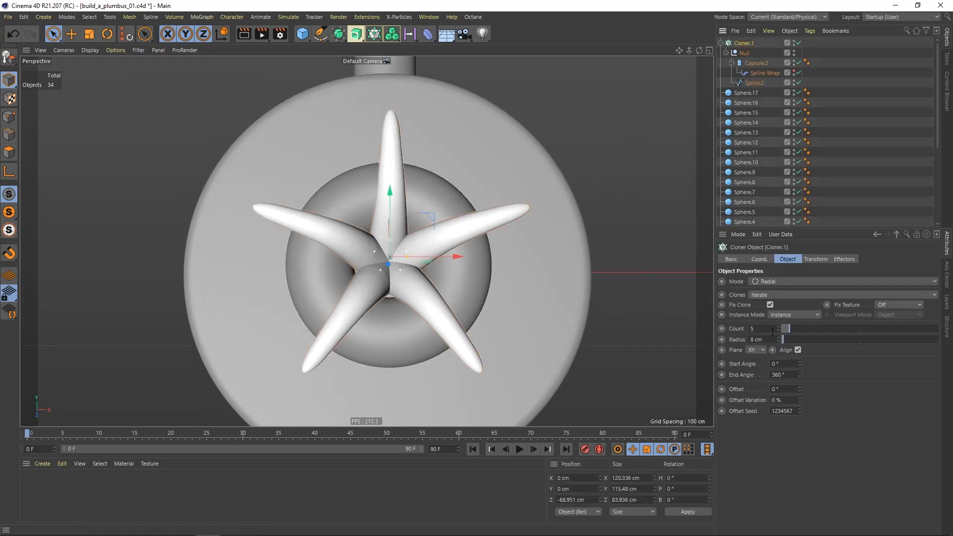
{"action": "left_click_drag", "start_coordinate": [789, 328], "coordinate": [799, 329]}
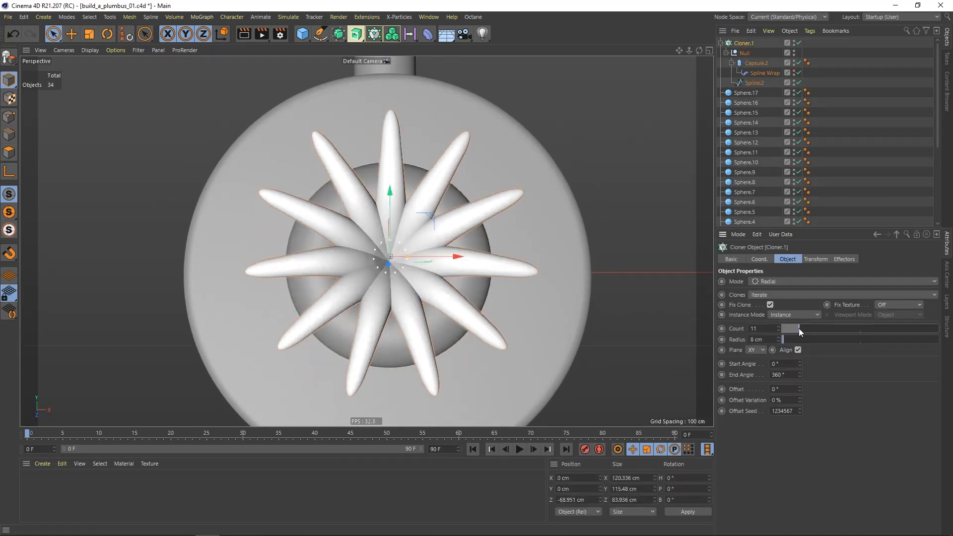
Move the tentacle cloner along Z toward the torus, to about -63 cm
{"action": "left_click_drag", "start_coordinate": [535, 288], "coordinate": [338, 245], "text": "alt"}
{"action": "scroll", "coordinate": [337, 245], "scroll_direction": "up", "scroll_amount": 2}
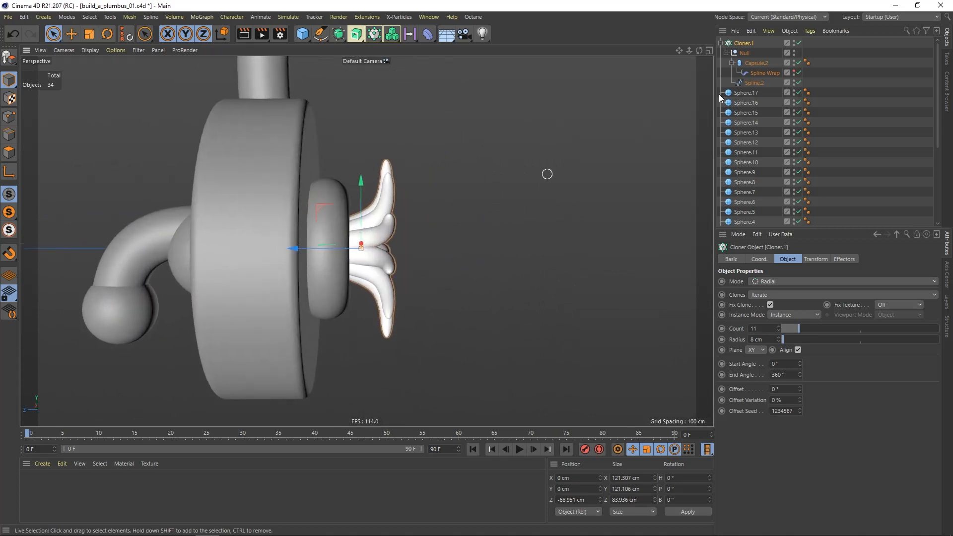
{"action": "left_click_drag", "start_coordinate": [290, 249], "coordinate": [383, 243]}
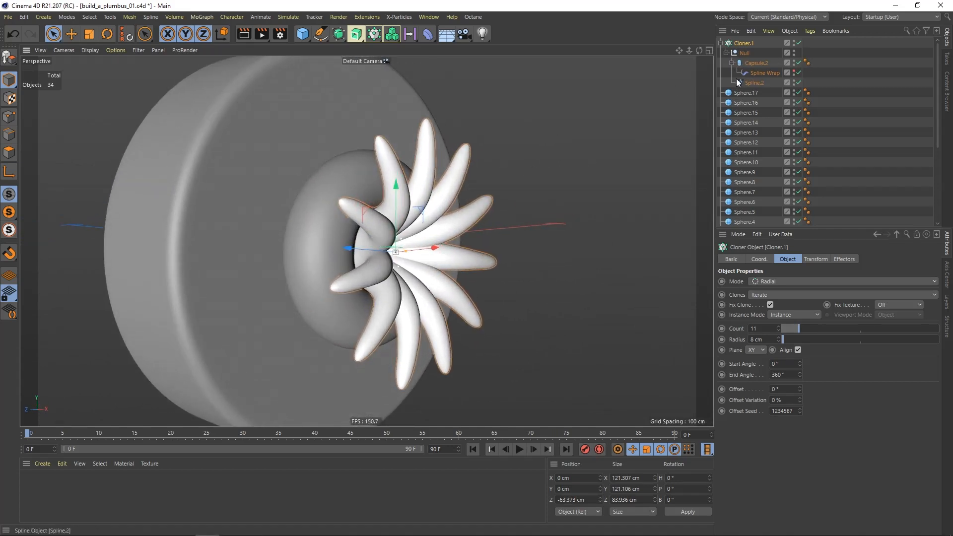
Place the tentacle's spline above its capsule in the null, make the cloner editable and expand the resulting tentacle nulls
{"action": "left_click_drag", "start_coordinate": [749, 83], "coordinate": [747, 61]}
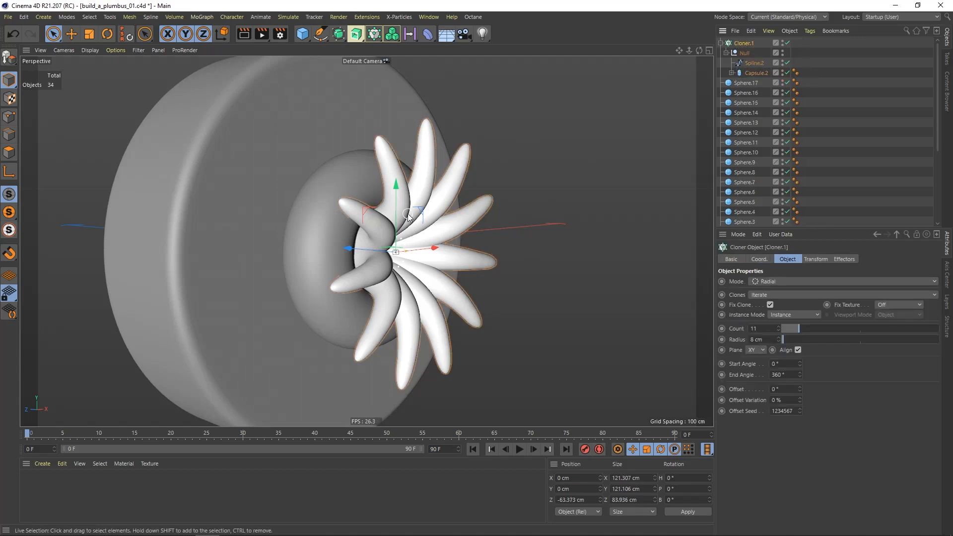
{"action": "left_click", "coordinate": [9, 58]}
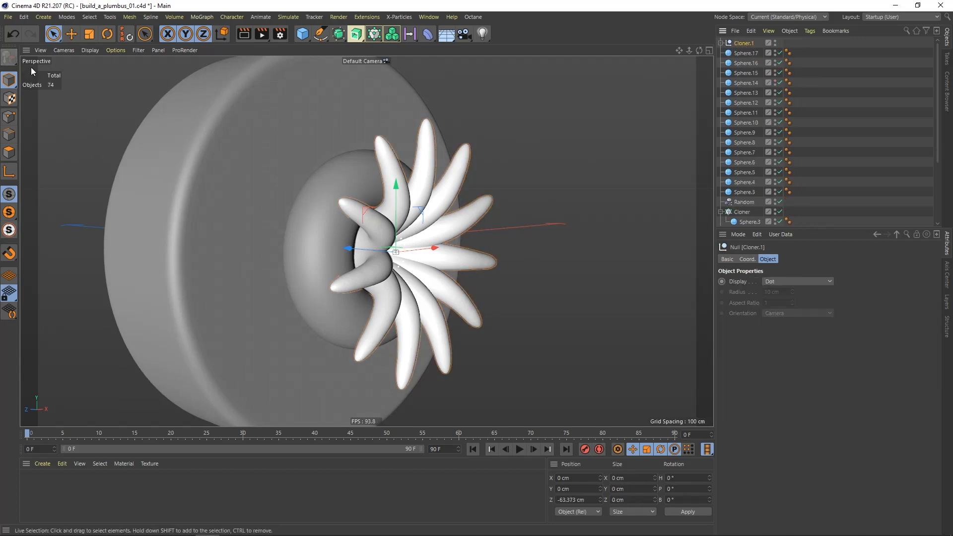
{"action": "left_click", "coordinate": [720, 43]}
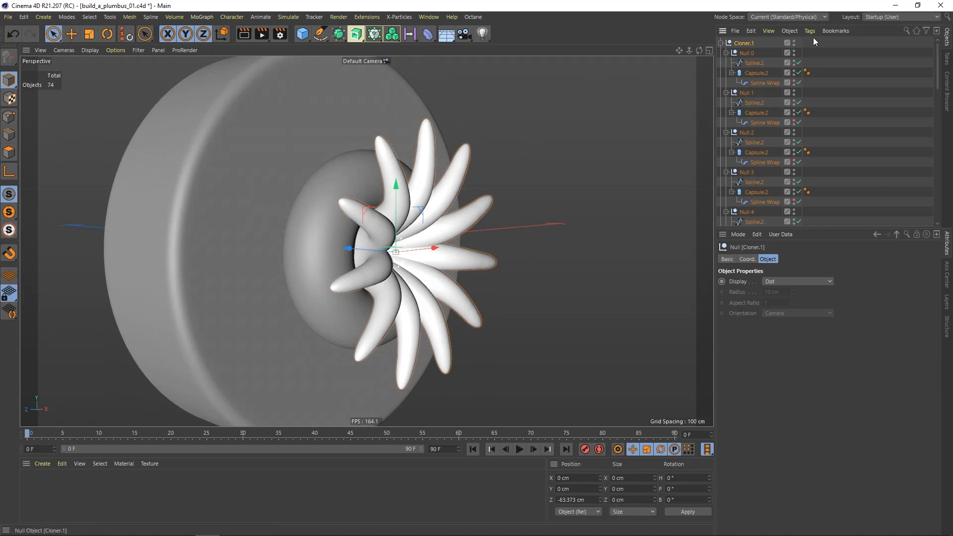
Reshape the first tentacle's spline in Null 0 by pulling its points with the Magnet tool
{"action": "left_click", "coordinate": [754, 63]}
{"action": "key", "text": "m"}
{"action": "key", "text": "i"}
{"action": "left_click_drag", "start_coordinate": [363, 222], "coordinate": [392, 200], "text": "alt"}
{"action": "scroll", "coordinate": [391, 200], "scroll_direction": "up", "scroll_amount": 2}
{"action": "left_click_drag", "start_coordinate": [428, 126], "coordinate": [430, 126]}
{"action": "left_click_drag", "start_coordinate": [418, 178], "coordinate": [437, 166], "text": "alt"}
{"action": "left_click_drag", "start_coordinate": [423, 117], "coordinate": [430, 110]}
{"action": "left_click_drag", "start_coordinate": [416, 161], "coordinate": [414, 158]}
{"action": "left_click_drag", "start_coordinate": [427, 117], "coordinate": [428, 119]}
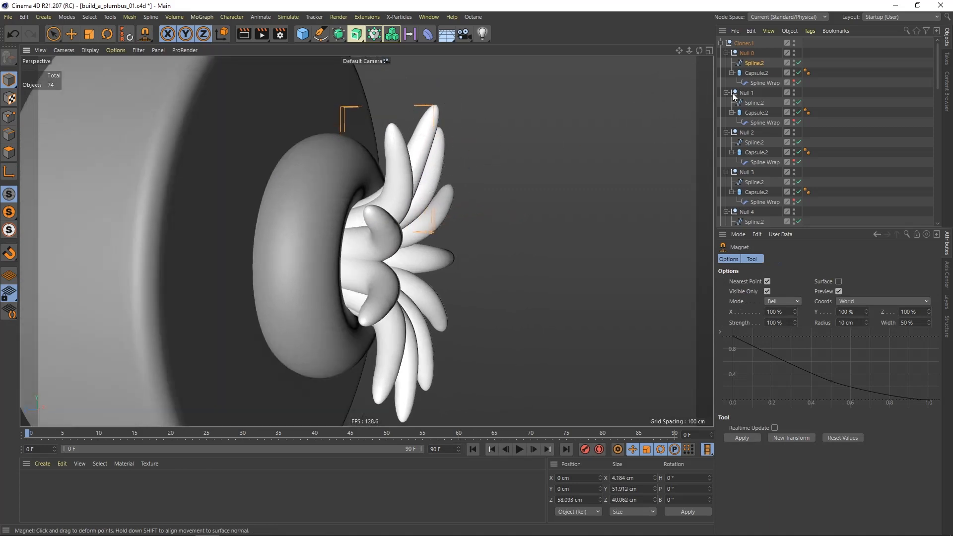
Bend the second tentacle by deforming the Null 1 spline with the Magnet
{"action": "left_click", "coordinate": [754, 102]}
{"action": "left_click_drag", "start_coordinate": [363, 188], "coordinate": [351, 159], "text": "alt"}
{"action": "left_click_drag", "start_coordinate": [424, 105], "coordinate": [294, 147]}
{"action": "left_click_drag", "start_coordinate": [438, 168], "coordinate": [588, 165], "text": "alt"}
{"action": "scroll", "coordinate": [408, 156], "scroll_direction": "down", "scroll_amount": 3}
{"action": "left_click_drag", "start_coordinate": [408, 156], "coordinate": [461, 130], "text": "alt"}
{"action": "left_click_drag", "start_coordinate": [459, 136], "coordinate": [482, 165], "text": "alt"}
{"action": "left_click_drag", "start_coordinate": [474, 120], "coordinate": [511, 142], "text": "alt"}
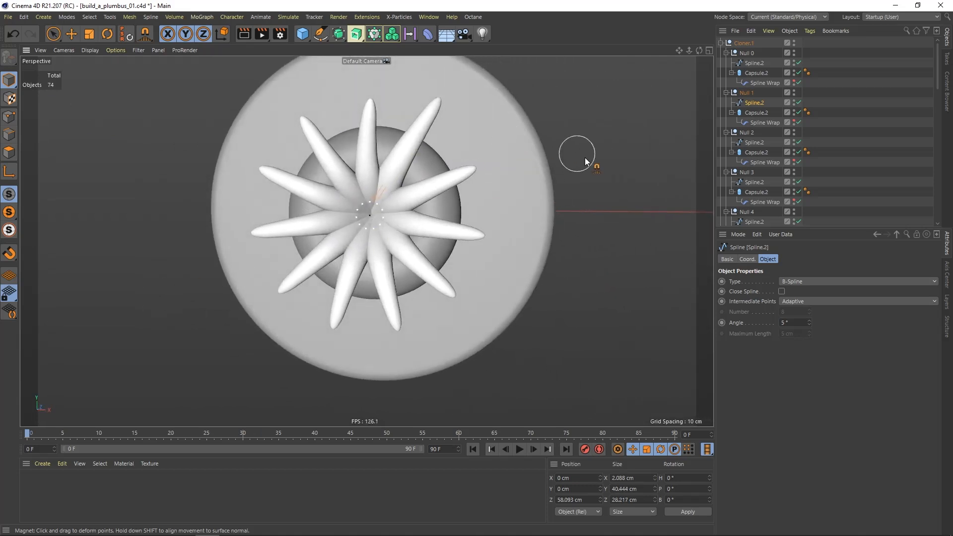
Vary the curves of the Null 2 and Null 3 tentacles by pulling their splines with the Magnet
{"action": "left_click", "coordinate": [766, 144]}
{"action": "middle_click_drag", "start_coordinate": [476, 207], "coordinate": [461, 177], "text": "alt"}
{"action": "scroll", "coordinate": [392, 159], "scroll_direction": "up", "scroll_amount": 3}
{"action": "left_click_drag", "start_coordinate": [407, 154], "coordinate": [416, 161]}
{"action": "left_click", "coordinate": [754, 182]}
{"action": "middle_click_drag", "start_coordinate": [458, 195], "coordinate": [443, 176], "text": "alt"}
{"action": "left_click_drag", "start_coordinate": [399, 169], "coordinate": [422, 150]}
Adjust the bend of the Null 4 tentacle by pulling its spline's tip with the Magnet
{"action": "left_click", "coordinate": [755, 222]}
{"action": "left_click_drag", "start_coordinate": [940, 86], "coordinate": [940, 120]}
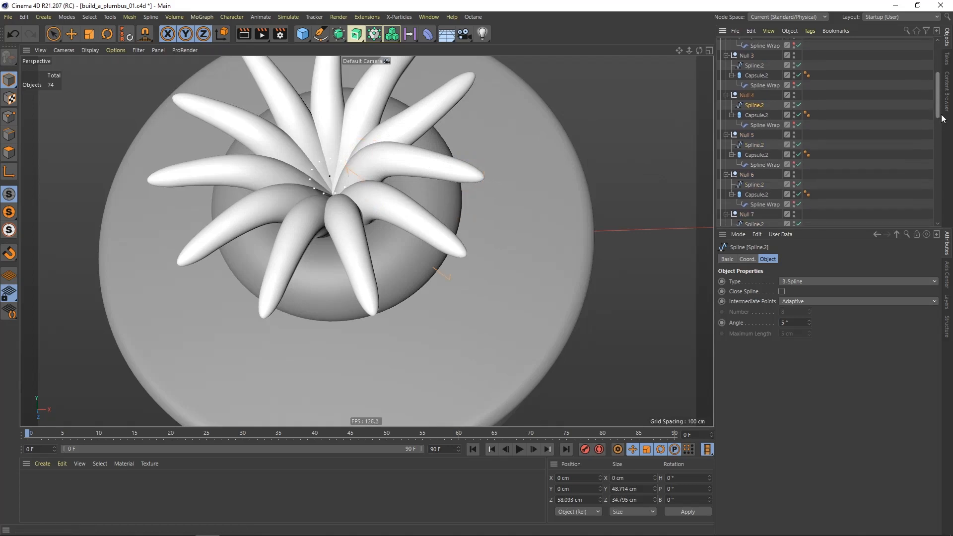
{"action": "left_click_drag", "start_coordinate": [266, 239], "coordinate": [380, 226], "text": "alt"}
{"action": "left_click_drag", "start_coordinate": [426, 281], "coordinate": [415, 289]}
{"action": "middle_click_drag", "start_coordinate": [361, 249], "coordinate": [403, 249], "text": "alt"}
{"action": "left_click_drag", "start_coordinate": [403, 248], "coordinate": [430, 200], "text": "alt"}
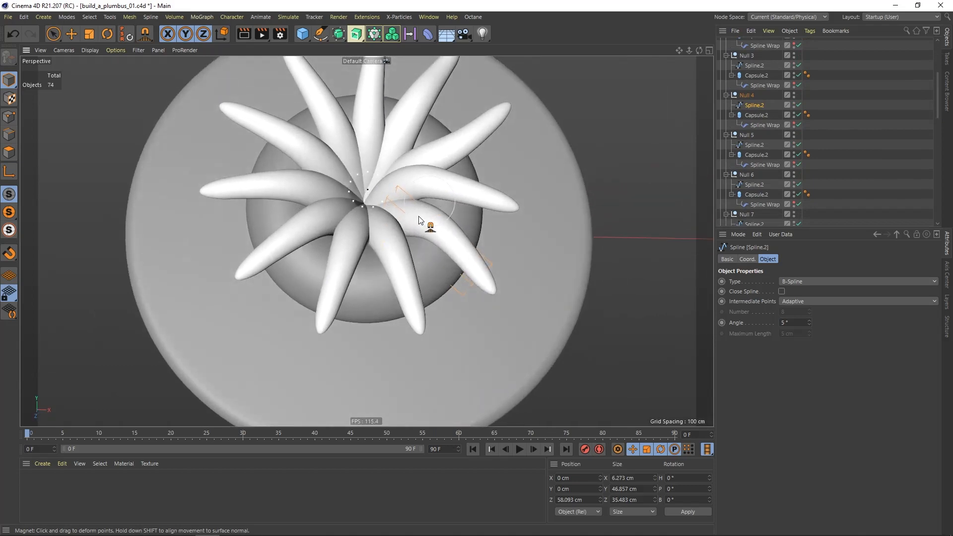
Reshape the Null 5 and Null 6 tentacle splines with the Magnet to vary their curves
{"action": "left_click", "coordinate": [752, 146]}
{"action": "left_click_drag", "start_coordinate": [420, 246], "coordinate": [442, 230], "text": "alt"}
{"action": "left_click_drag", "start_coordinate": [401, 254], "coordinate": [384, 276]}
{"action": "left_click_drag", "start_coordinate": [379, 228], "coordinate": [374, 264], "text": "alt"}
{"action": "left_click", "coordinate": [755, 184]}
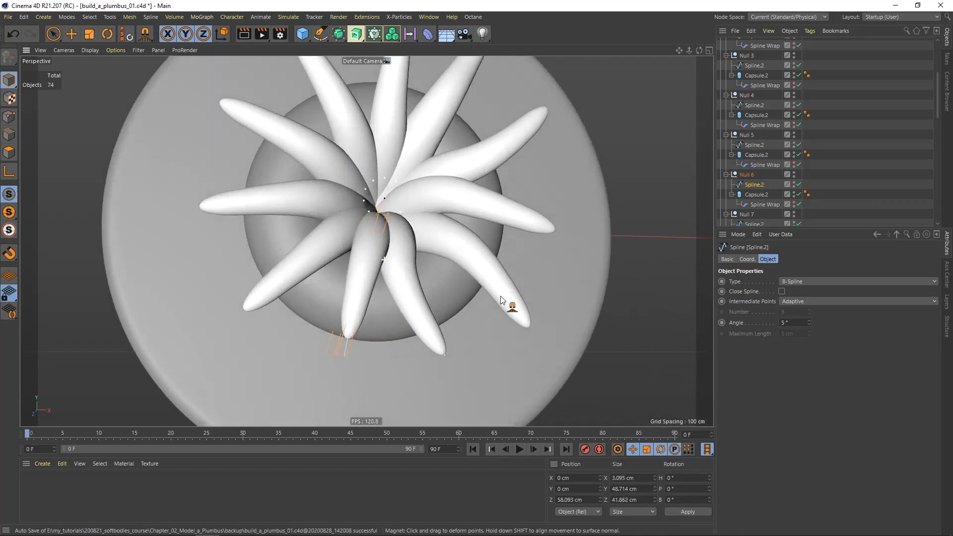
Bend the Null 7 and Null 8 tentacles differently by deforming their splines with the Magnet
{"action": "scroll", "coordinate": [936, 111], "scroll_direction": "down", "scroll_amount": 4}
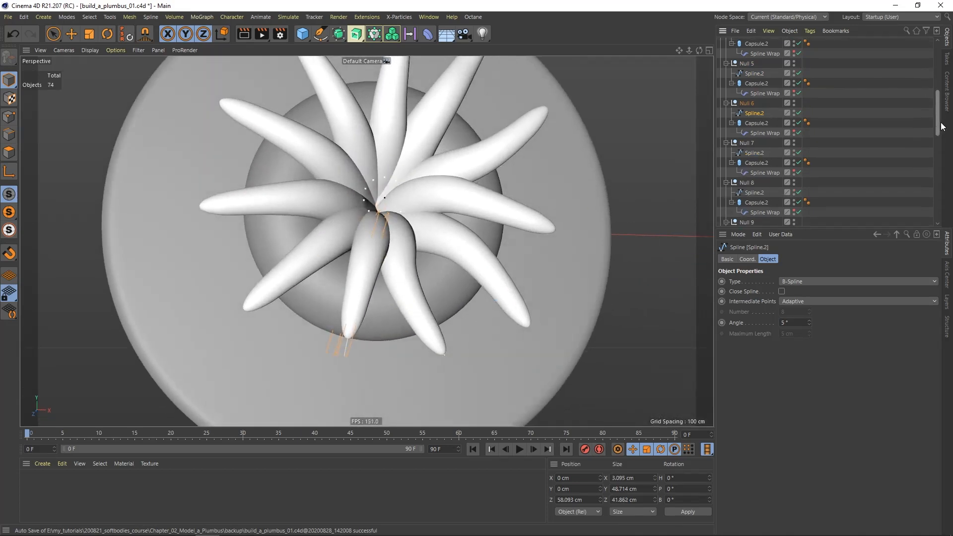
{"action": "left_click", "coordinate": [755, 123]}
{"action": "left_click_drag", "start_coordinate": [288, 239], "coordinate": [371, 313], "text": "alt"}
{"action": "left_click", "coordinate": [755, 164]}
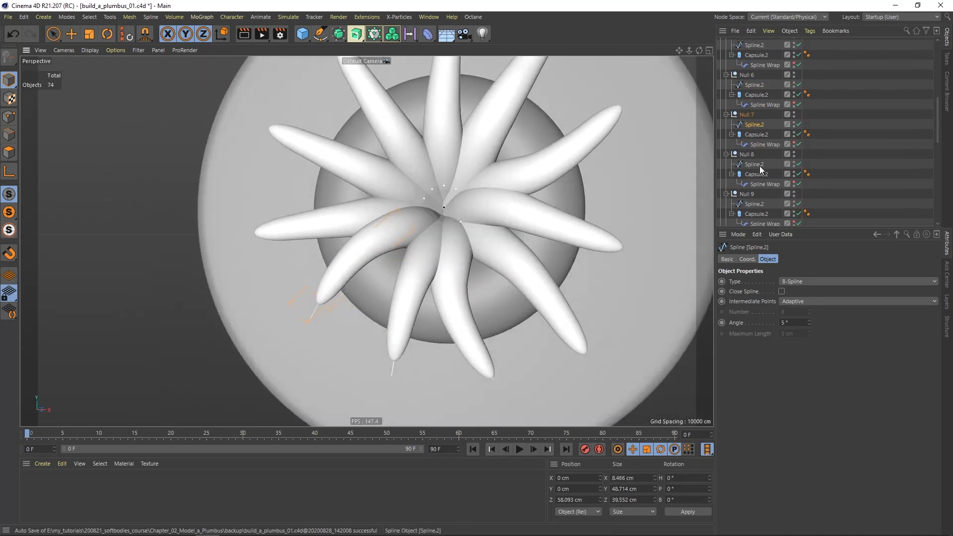
{"action": "left_click_drag", "start_coordinate": [630, 160], "coordinate": [368, 184], "text": "alt"}
{"action": "left_click_drag", "start_coordinate": [262, 184], "coordinate": [707, 188]}
Reshape the Null 9 tentacle spline with the Magnet and clear the selection
{"action": "left_click", "coordinate": [754, 204]}
{"action": "left_click_drag", "start_coordinate": [571, 233], "coordinate": [419, 190], "text": "alt"}
{"action": "left_click_drag", "start_coordinate": [388, 144], "coordinate": [338, 165]}
{"action": "scroll", "coordinate": [513, 157], "scroll_direction": "down", "scroll_amount": 4}
{"action": "left_click_drag", "start_coordinate": [513, 157], "coordinate": [512, 176], "text": "alt"}
{"action": "left_click", "coordinate": [811, 106]}
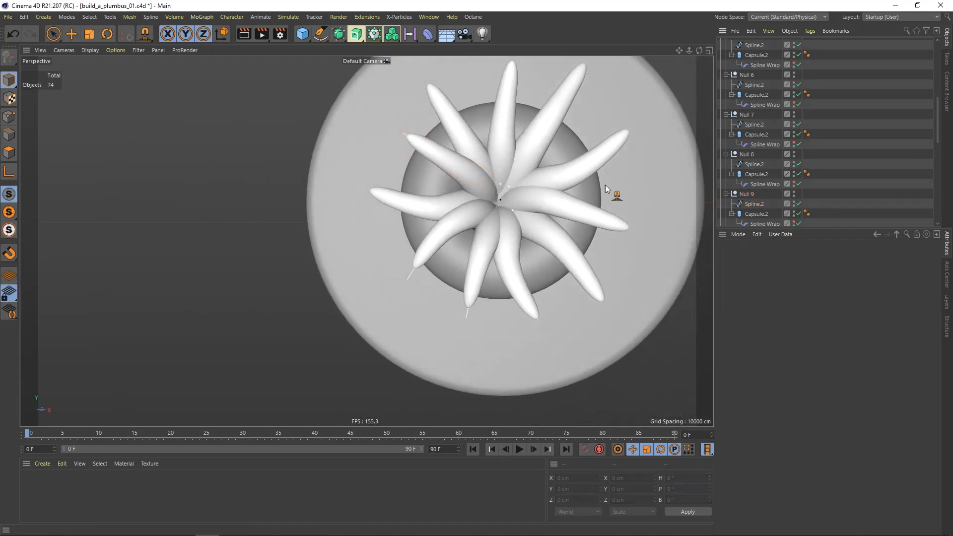
Scale up the whole tentacle group Cloner.1 so it suits the torus and body, and deselect it
{"action": "scroll", "coordinate": [457, 208], "scroll_direction": "down", "scroll_amount": 3}
{"action": "left_click_drag", "start_coordinate": [457, 208], "coordinate": [508, 210], "text": "alt"}
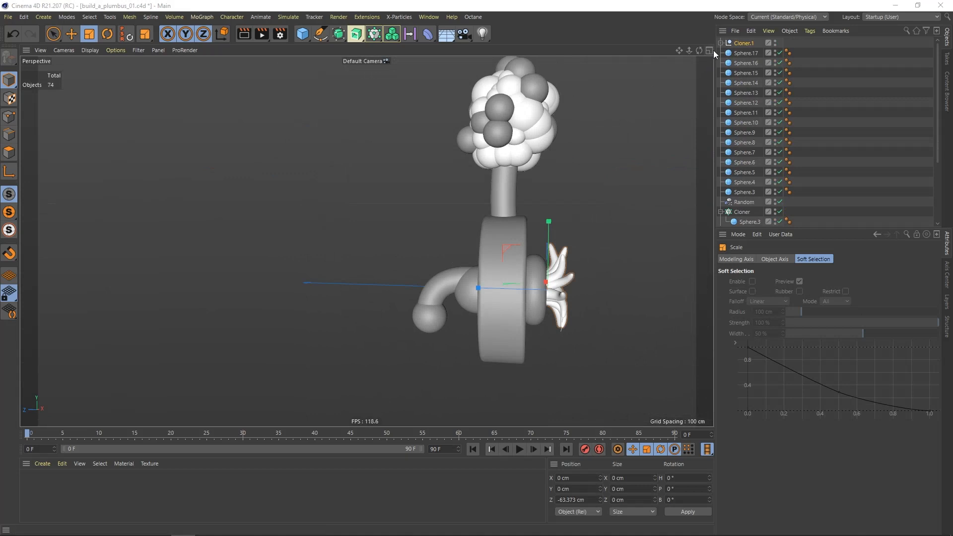
{"action": "scroll", "coordinate": [555, 272], "scroll_direction": "up", "scroll_amount": 2}
{"action": "middle_click_drag", "start_coordinate": [555, 272], "coordinate": [447, 209], "text": "alt"}
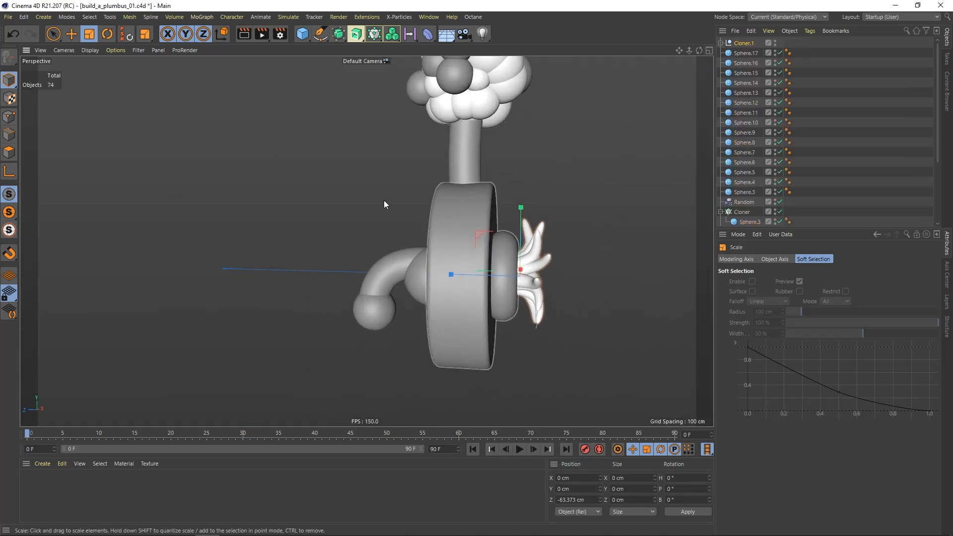
{"action": "left_click_drag", "start_coordinate": [360, 224], "coordinate": [464, 196]}
{"action": "left_click_drag", "start_coordinate": [519, 285], "coordinate": [493, 271], "text": "alt"}
{"action": "left_click_drag", "start_coordinate": [342, 203], "coordinate": [419, 235]}
{"action": "left_click_drag", "start_coordinate": [343, 237], "coordinate": [407, 244]}
{"action": "left_click_drag", "start_coordinate": [442, 268], "coordinate": [409, 262], "text": "alt"}
{"action": "left_click", "coordinate": [807, 154]}
Add a Volume Builder and nest it inside a new Volume Mesher
{"action": "left_click_drag", "start_coordinate": [516, 237], "coordinate": [466, 266], "text": "alt"}
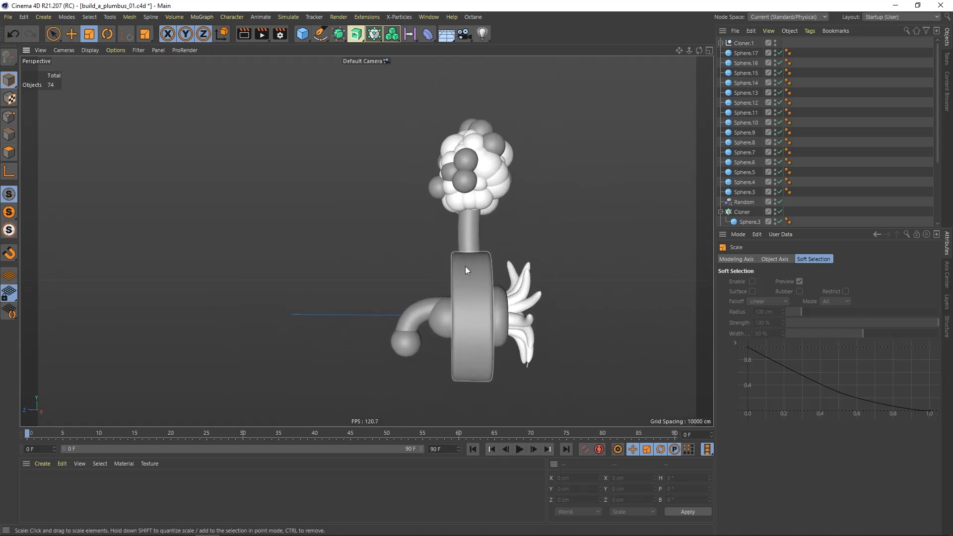
{"action": "right_click_drag", "start_coordinate": [465, 266], "coordinate": [479, 267], "text": "alt"}
{"action": "right_click_drag", "start_coordinate": [464, 219], "coordinate": [507, 198], "text": "alt"}
{"action": "left_click_drag", "start_coordinate": [508, 198], "coordinate": [472, 213], "text": "alt"}
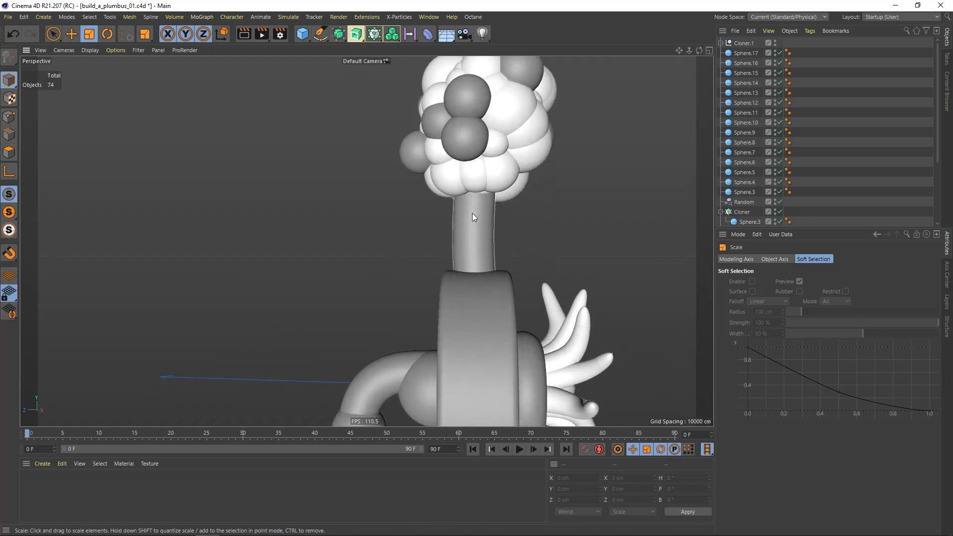
{"action": "scroll", "coordinate": [472, 213], "scroll_direction": "down", "scroll_amount": 5}
{"action": "middle_click_drag", "start_coordinate": [480, 266], "coordinate": [484, 248], "text": "alt"}
{"action": "scroll", "coordinate": [484, 247], "scroll_direction": "down", "scroll_amount": 1}
{"action": "left_click_drag", "start_coordinate": [394, 34], "coordinate": [404, 44]}
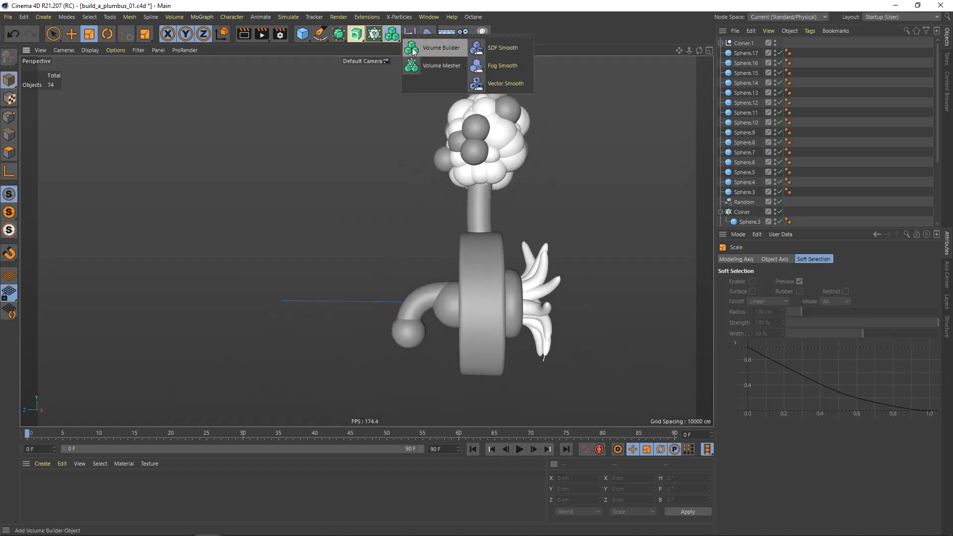
{"action": "left_click", "coordinate": [437, 49]}
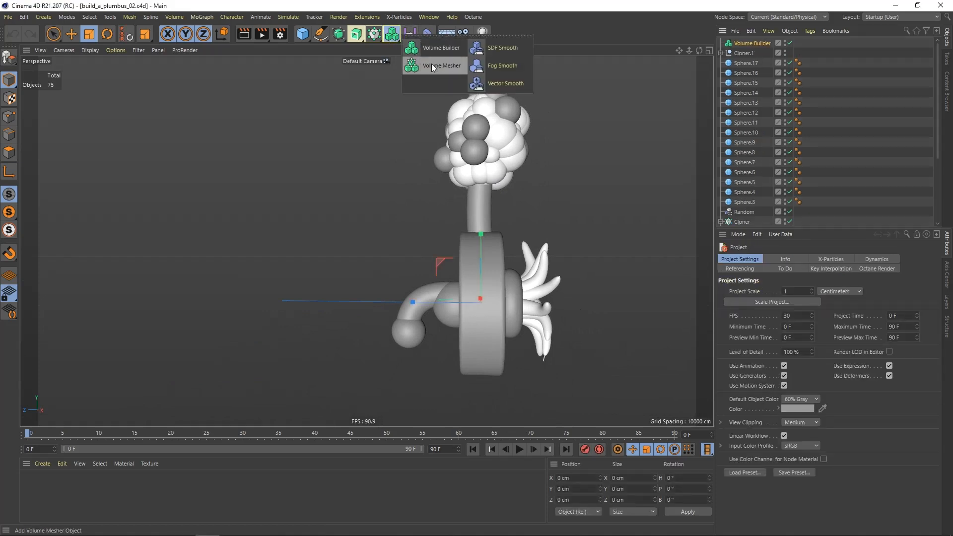
{"action": "left_click", "coordinate": [437, 65], "text": "alt"}
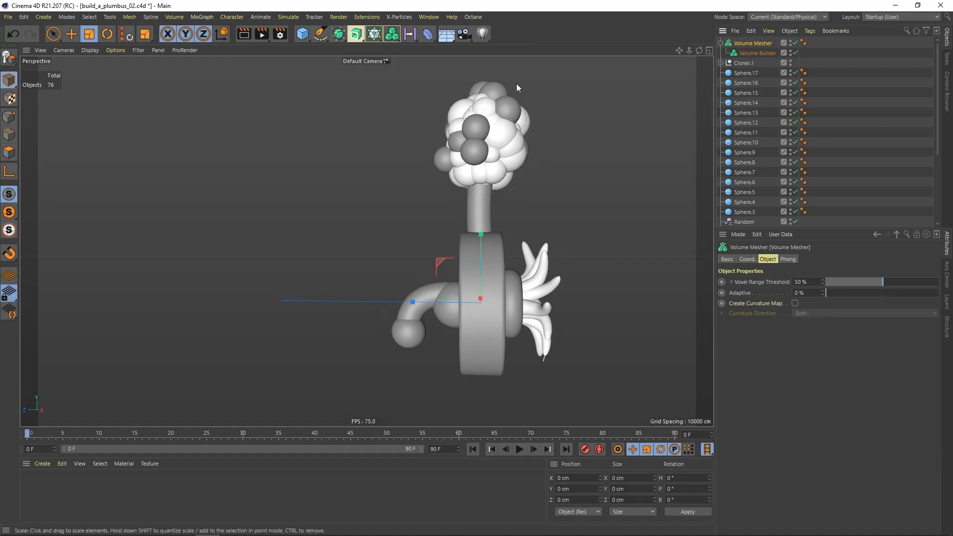
Select the head's spheres and cloner with Rectangle Selection, exclude the neck capsule, and add Sphere.2 and the Random effector
{"action": "scroll", "coordinate": [498, 141], "scroll_direction": "up", "scroll_amount": 2}
{"action": "left_click", "coordinate": [53, 34]}
{"action": "left_click", "coordinate": [85, 64]}
{"action": "left_click", "coordinate": [54, 34]}
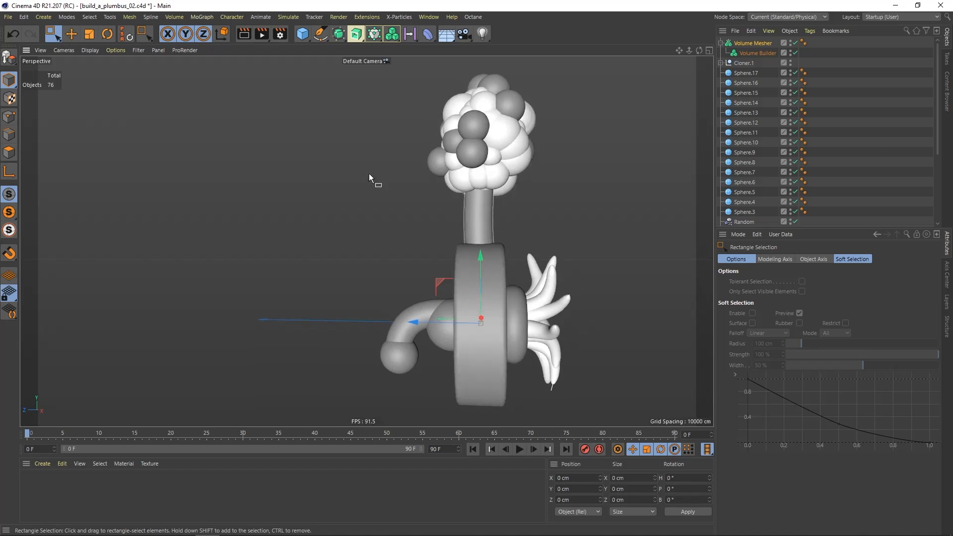
{"action": "middle_click_drag", "start_coordinate": [377, 81], "coordinate": [382, 113], "text": "alt"}
{"action": "left_click_drag", "start_coordinate": [377, 81], "coordinate": [564, 234]}
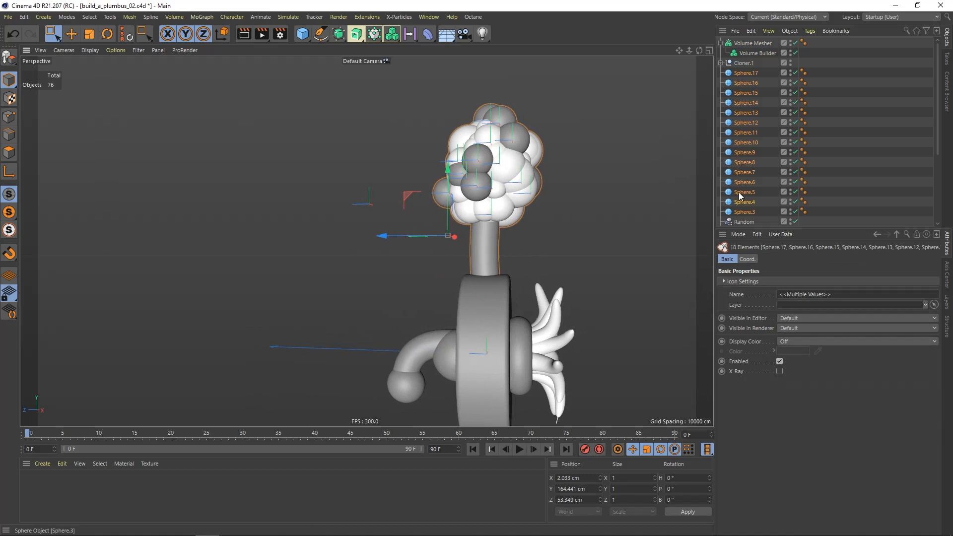
{"action": "scroll", "coordinate": [898, 89], "scroll_direction": "down", "scroll_amount": 4}
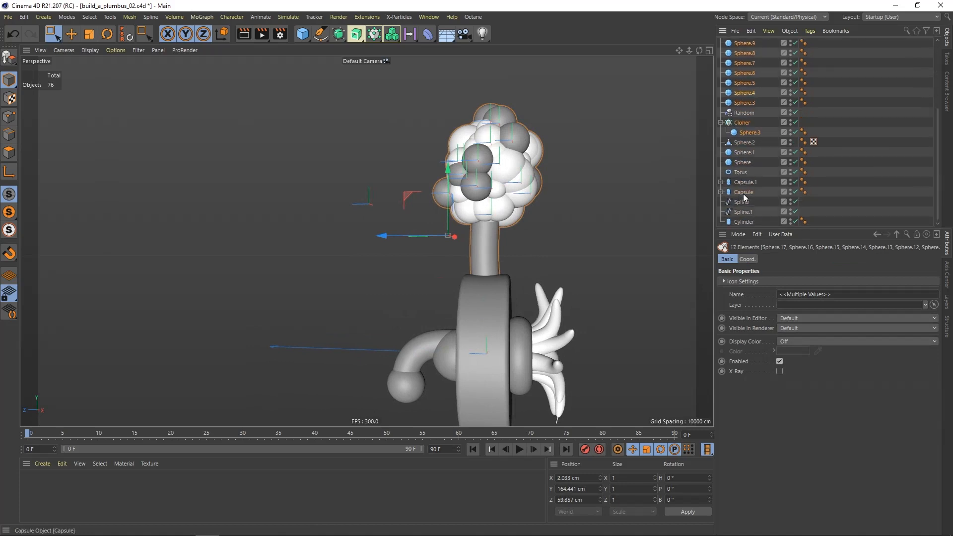
{"action": "left_click", "coordinate": [745, 143], "text": "ctrl"}
{"action": "left_click", "coordinate": [744, 112], "text": "ctrl"}
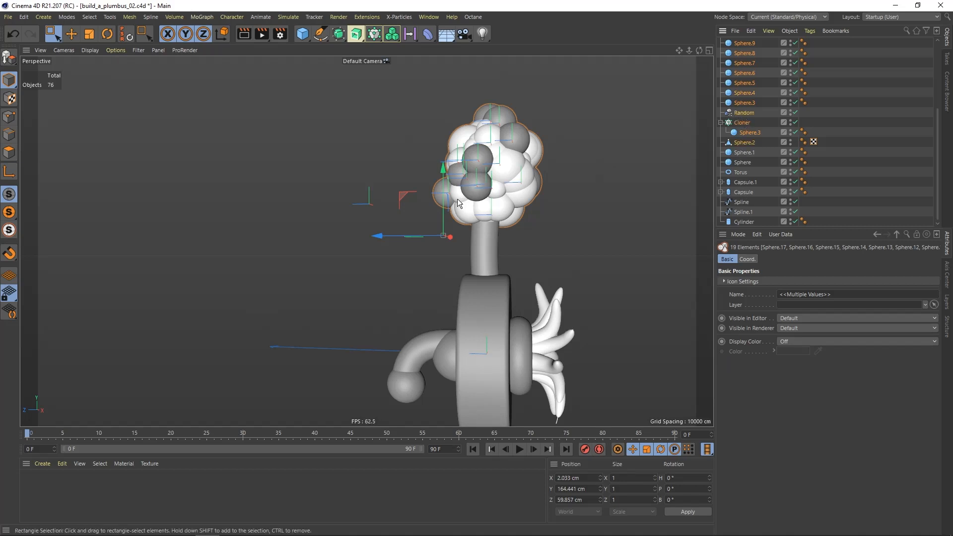
Try moving the selected head parts along Z away from the neck, and undo the move
{"action": "left_click_drag", "start_coordinate": [381, 235], "coordinate": [279, 236]}
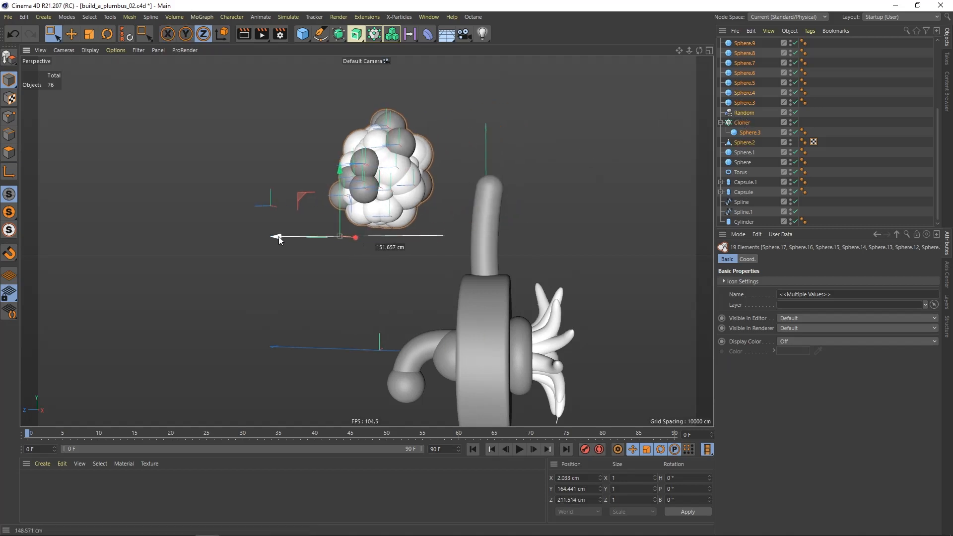
{"action": "left_click", "coordinate": [14, 34]}
Put the selected head parts inside the Volume Builder, switch to Live Selection and clear the selection
{"action": "scroll", "coordinate": [457, 198], "scroll_direction": "down", "scroll_amount": 3}
{"action": "left_click_drag", "start_coordinate": [440, 189], "coordinate": [444, 188], "text": "alt"}
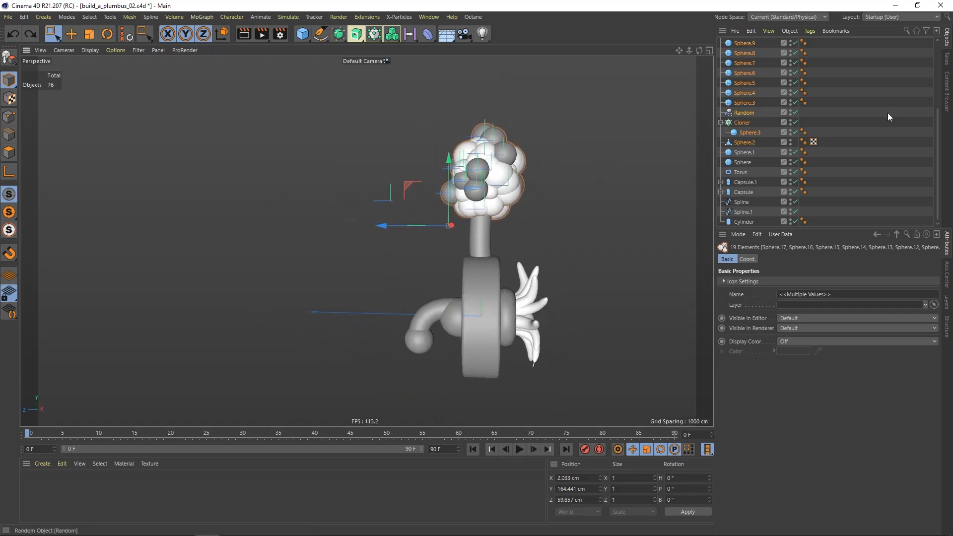
{"action": "left_click_drag", "start_coordinate": [937, 135], "coordinate": [946, 59]}
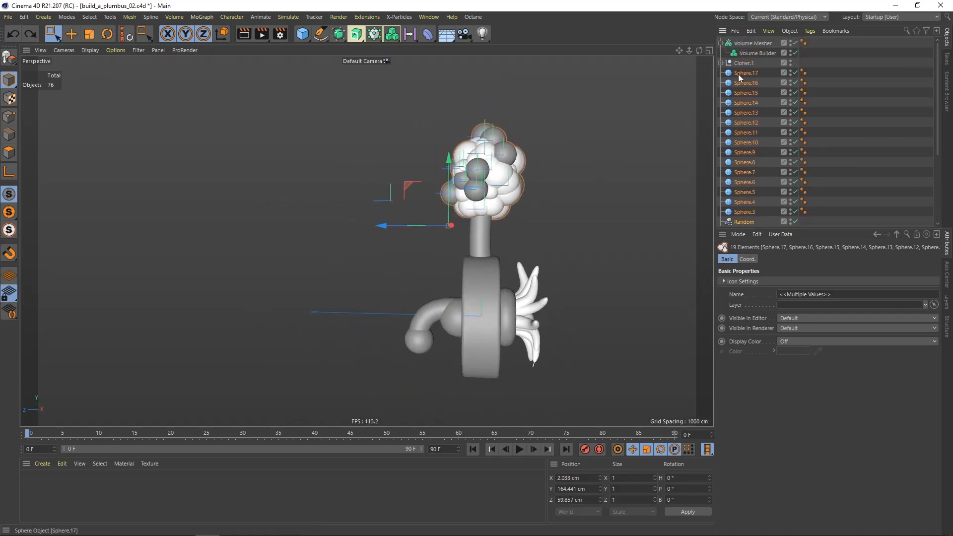
{"action": "left_click_drag", "start_coordinate": [755, 51], "coordinate": [756, 51]}
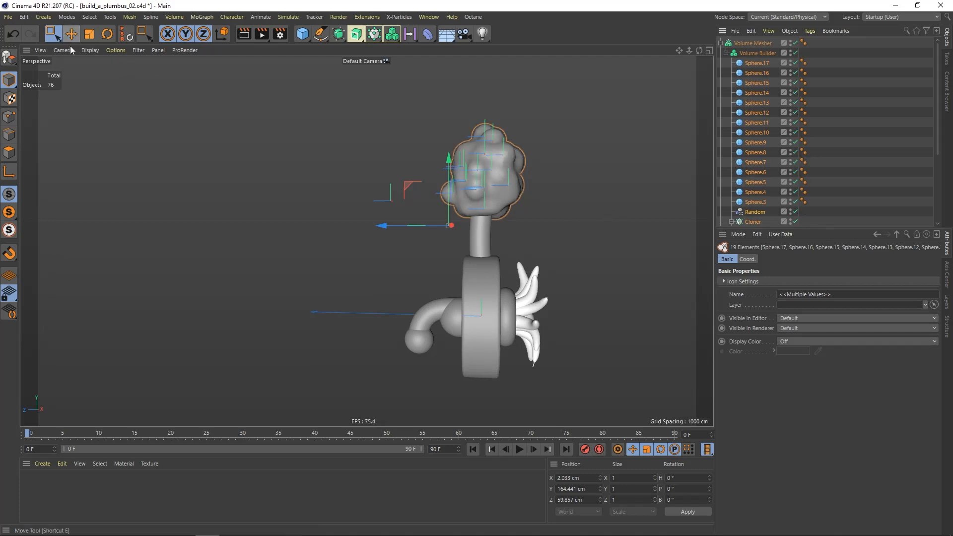
{"action": "left_click_drag", "start_coordinate": [55, 34], "coordinate": [121, 68]}
{"action": "scroll", "coordinate": [513, 194], "scroll_direction": "up", "scroll_amount": 2}
{"action": "right_click_drag", "start_coordinate": [511, 190], "coordinate": [540, 189], "text": "alt"}
{"action": "left_click_drag", "start_coordinate": [492, 163], "coordinate": [515, 166], "text": "alt"}
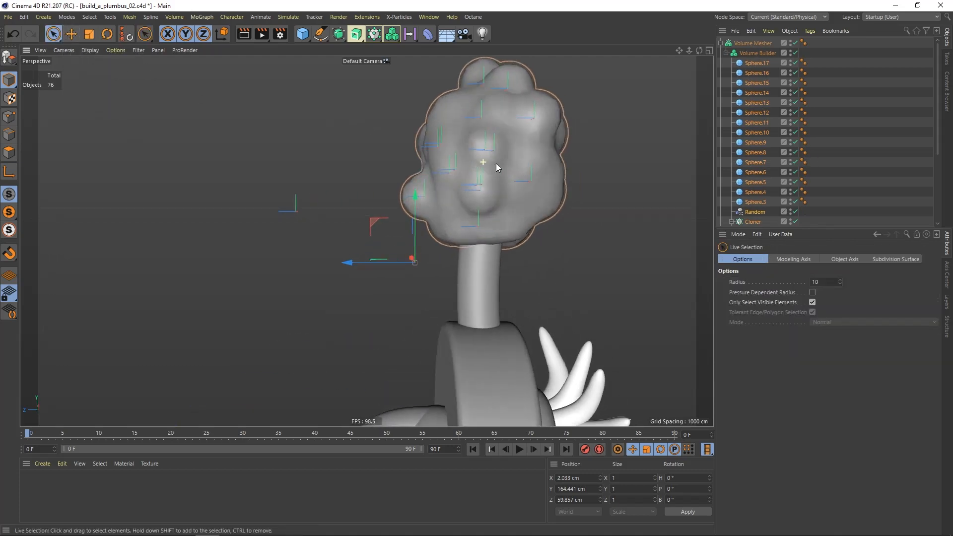
{"action": "left_click", "coordinate": [822, 101]}
Set the Volume Builder's voxel size to 2 cm
{"action": "middle_click_drag", "start_coordinate": [448, 178], "coordinate": [445, 223], "text": "alt"}
{"action": "mouse_move", "coordinate": [445, 223]}
{"action": "left_mouse_down", "text": "alt"}
{"action": "mouse_move", "coordinate": [476, 208]}
{"action": "mouse_move", "coordinate": [451, 207]}
{"action": "left_mouse_up", "text": "alt"}
{"action": "right_click_drag", "start_coordinate": [452, 208], "coordinate": [476, 206], "text": "alt"}
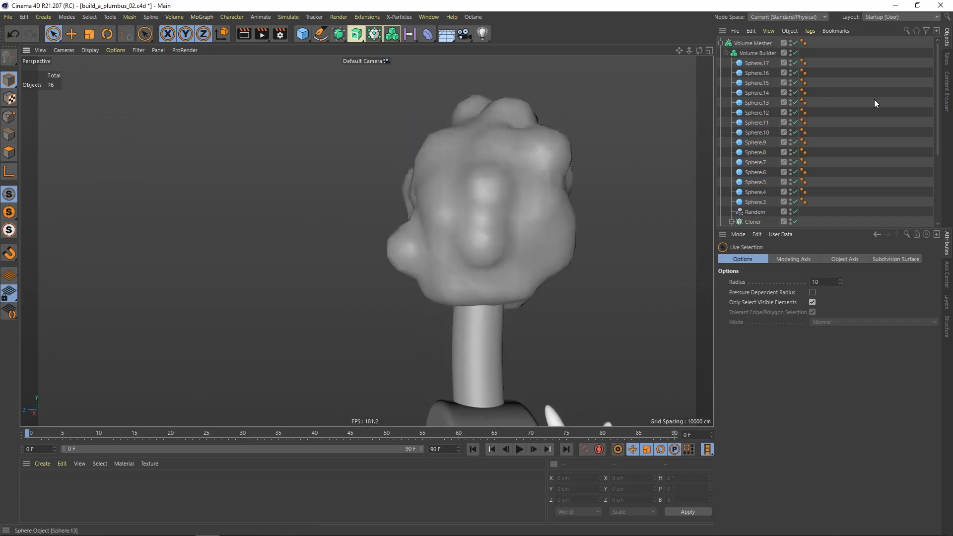
{"action": "left_click", "coordinate": [758, 53]}
{"action": "type", "text": "2"}
{"action": "key", "text": "Return"}
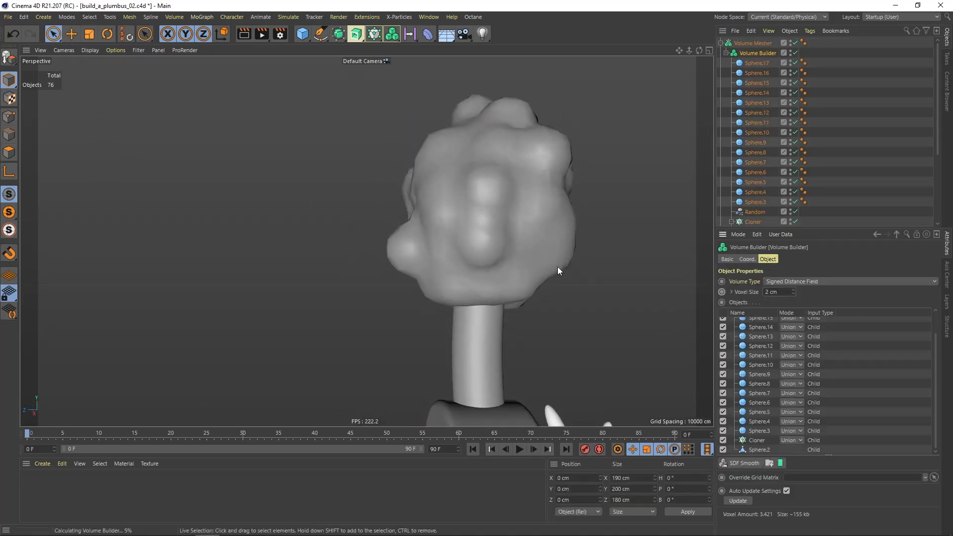
Refine the Volume Builder's voxel size to 1.2 cm
{"action": "left_click_drag", "start_coordinate": [398, 215], "coordinate": [499, 219], "text": "alt"}
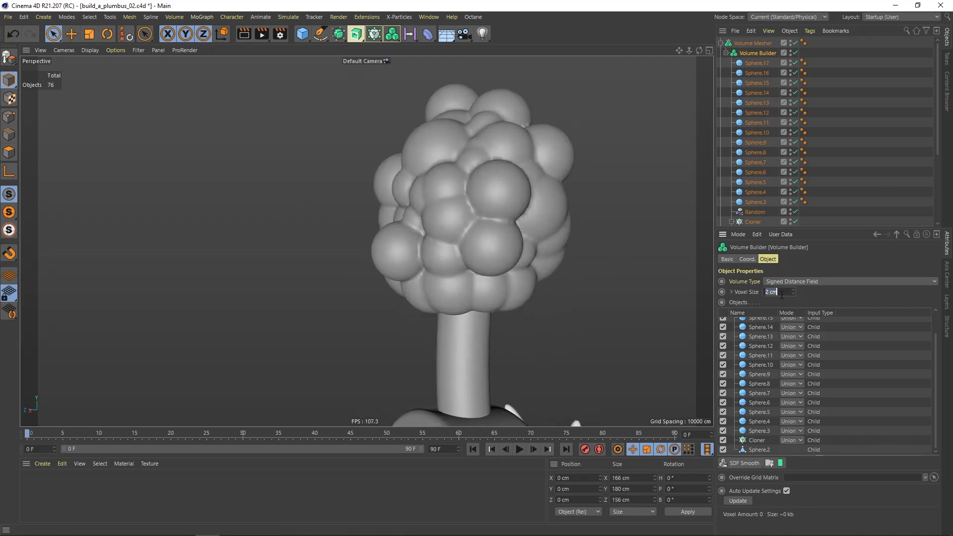
{"action": "type", "text": "1.2"}
{"action": "key", "text": "Return"}
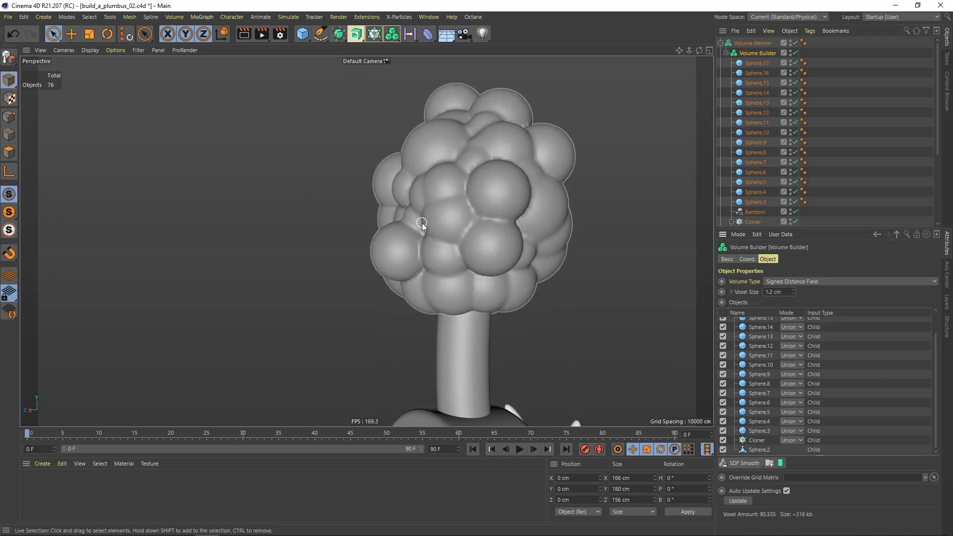
Display the model in Gouraud Shading (Lines) to examine the head's mesh density
{"action": "left_click_drag", "start_coordinate": [418, 206], "coordinate": [443, 208], "text": "alt"}
{"action": "left_click", "coordinate": [86, 50]}
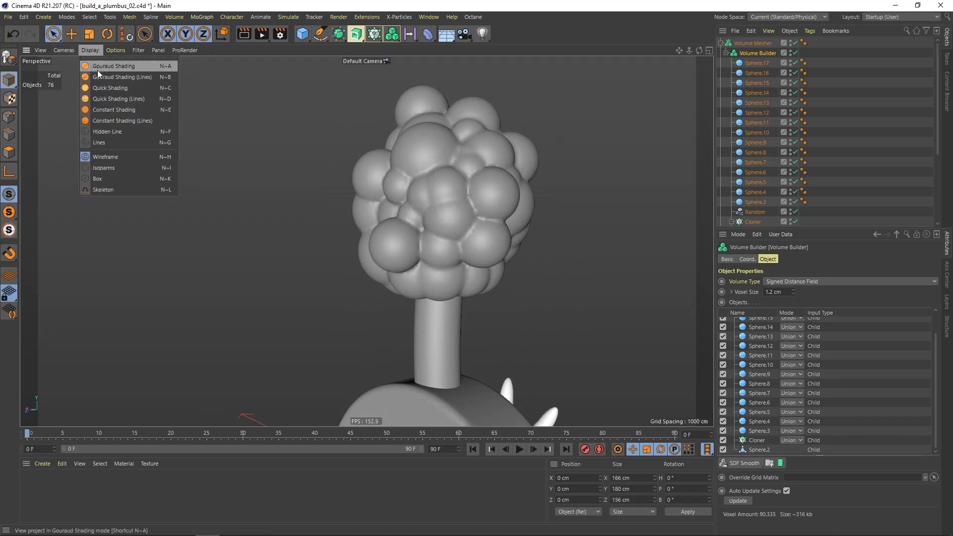
{"action": "left_click", "coordinate": [97, 73]}
{"action": "left_click_drag", "start_coordinate": [466, 214], "coordinate": [449, 222], "text": "alt"}
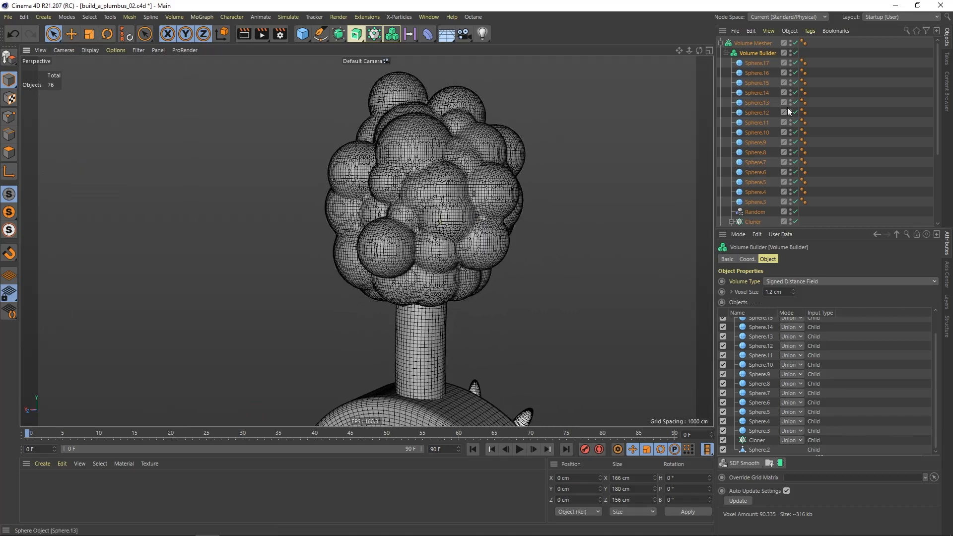
Set the Volume Builder's voxel size to 0.7 cm and return the viewport to plain Gouraud Shading
{"action": "double_click", "coordinate": [777, 292]}
{"action": "type", "text": "0.7"}
{"action": "key", "text": "Return"}
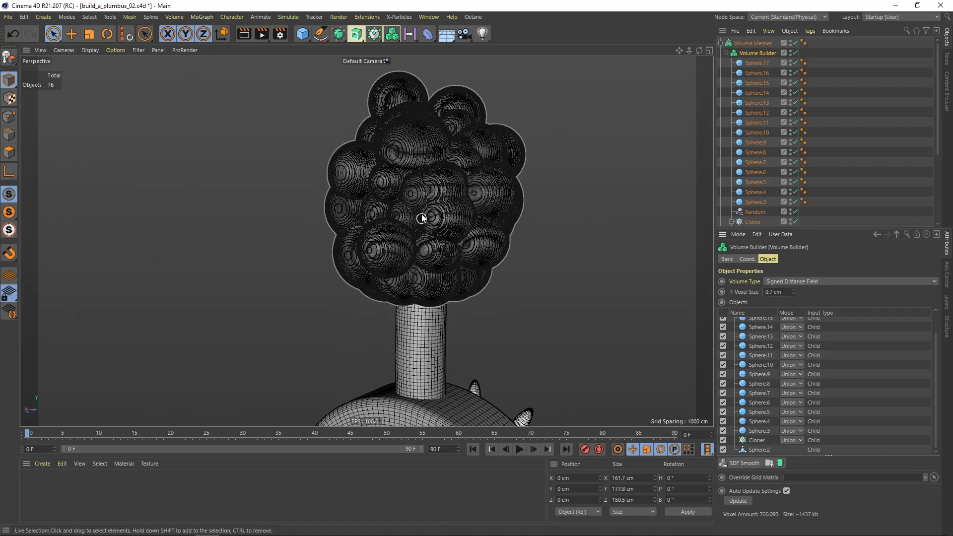
{"action": "scroll", "coordinate": [431, 211], "scroll_direction": "up", "scroll_amount": 2}
{"action": "left_click", "coordinate": [90, 51]}
{"action": "left_click", "coordinate": [100, 63]}
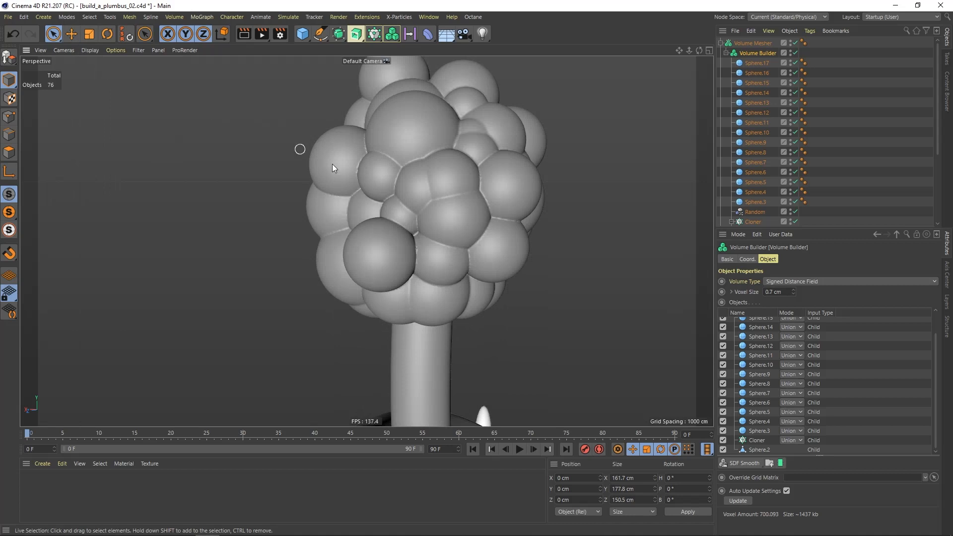
Add an SDF Smooth filter to the Volume Builder and set its strength to 70%
{"action": "scroll", "coordinate": [343, 209], "scroll_direction": "down", "scroll_amount": 5}
{"action": "scroll", "coordinate": [485, 168], "scroll_direction": "up", "scroll_amount": 4}
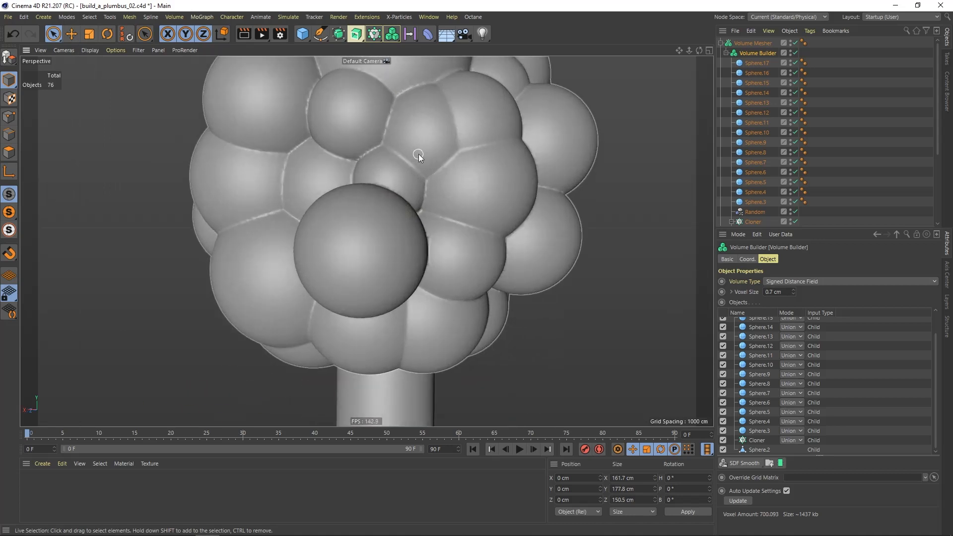
{"action": "scroll", "coordinate": [419, 153], "scroll_direction": "down", "scroll_amount": 3}
{"action": "scroll", "coordinate": [763, 421], "scroll_direction": "up", "scroll_amount": 1}
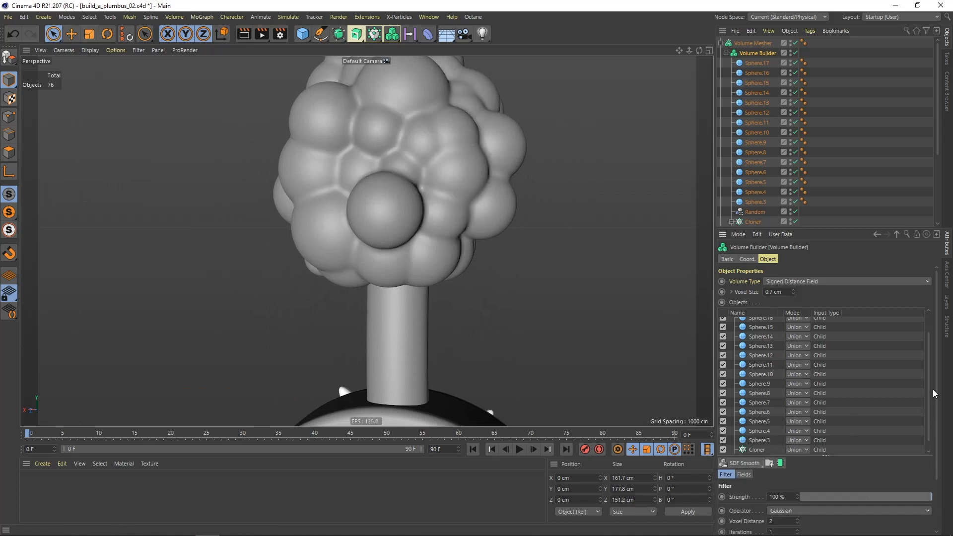
{"action": "left_click_drag", "start_coordinate": [930, 390], "coordinate": [931, 353]}
{"action": "mouse_move", "coordinate": [430, 196]}
{"action": "left_mouse_down", "text": "alt"}
{"action": "mouse_move", "coordinate": [366, 241]}
{"action": "mouse_move", "coordinate": [436, 194]}
{"action": "left_mouse_up", "text": "alt"}
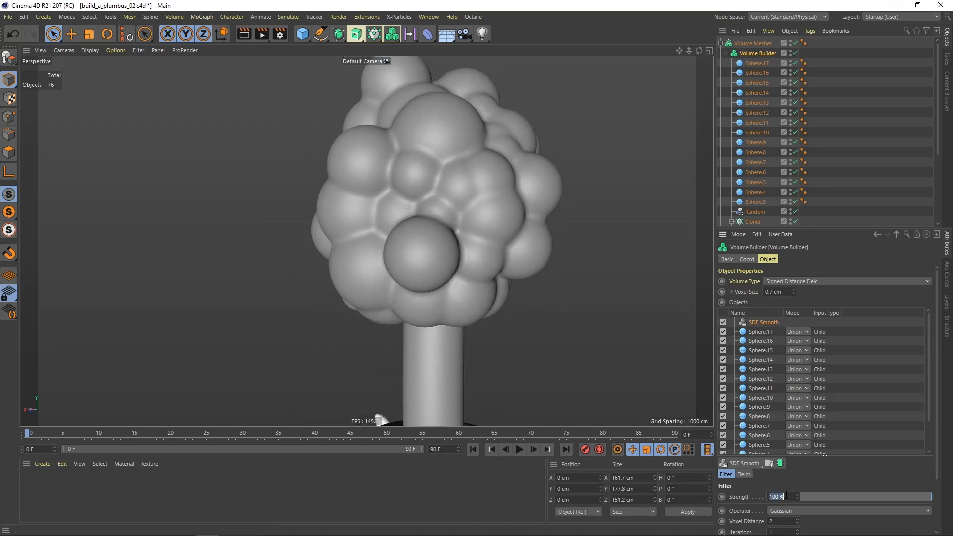
{"action": "type", "text": "70"}
{"action": "key", "text": "Return"}
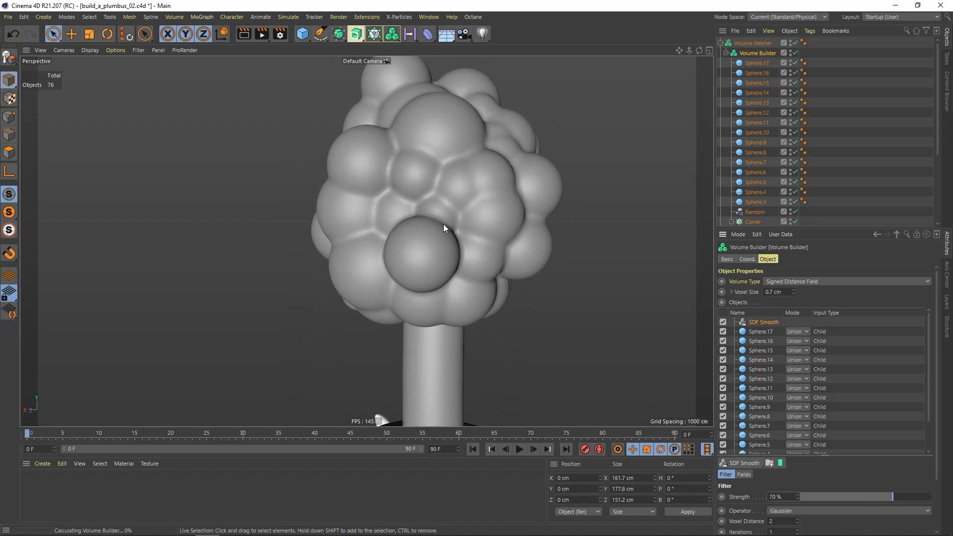
Refine the Volume Builder's voxel size to 0.5 cm
{"action": "left_click", "coordinate": [778, 288]}
{"action": "type", "text": "0.5"}
{"action": "key", "text": "Return"}
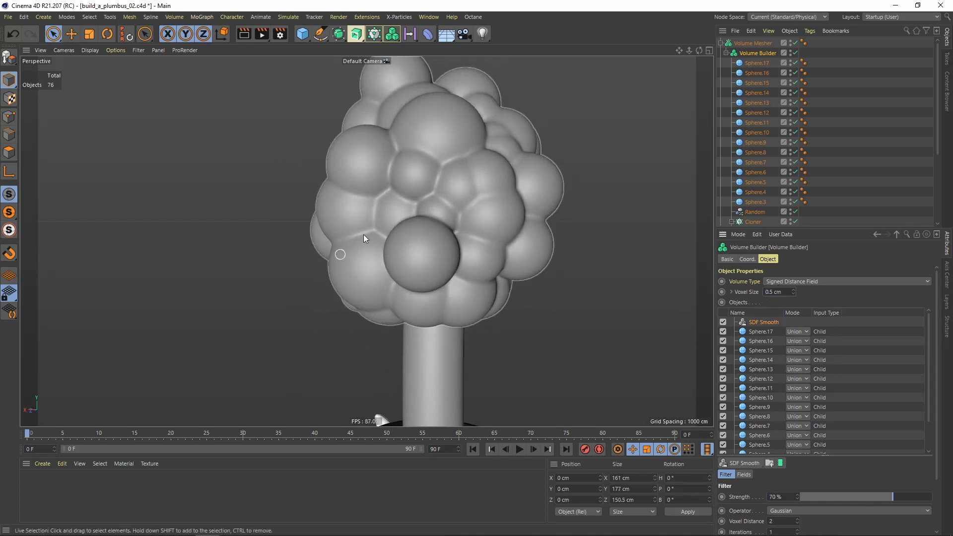
{"action": "left_click", "coordinate": [477, 205]}
{"action": "right_click_drag", "start_coordinate": [394, 207], "coordinate": [344, 228], "text": "alt"}
{"action": "left_click_drag", "start_coordinate": [404, 216], "coordinate": [418, 195], "text": "alt"}
{"action": "scroll", "coordinate": [418, 195], "scroll_direction": "up", "scroll_amount": 1}
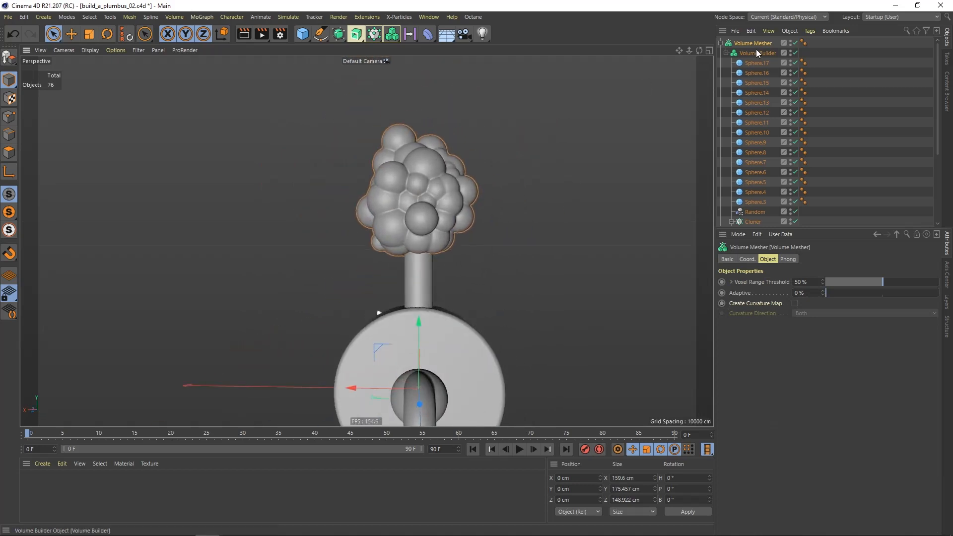
Convert the head's Volume Mesher hierarchy into a single editable polygon object
{"action": "left_click", "coordinate": [721, 43]}
{"action": "left_click", "coordinate": [838, 57]}
{"action": "left_click", "coordinate": [752, 43]}
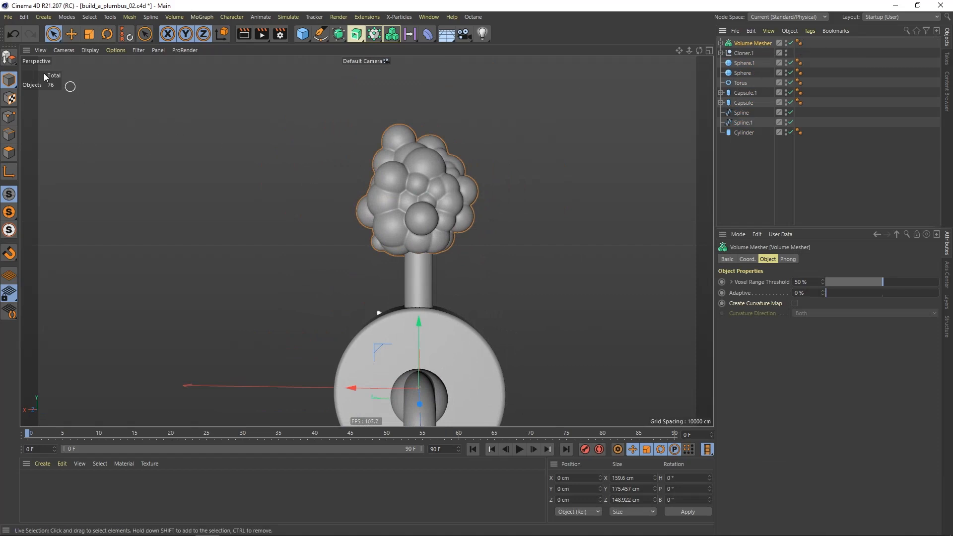
{"action": "key", "text": "c"}
{"action": "scroll", "coordinate": [437, 208], "scroll_direction": "up", "scroll_amount": 1}
{"action": "right_click_drag", "start_coordinate": [463, 197], "coordinate": [514, 192], "text": "alt"}
{"action": "left_click_drag", "start_coordinate": [425, 192], "coordinate": [438, 182], "text": "alt"}
{"action": "right_click_drag", "start_coordinate": [437, 183], "coordinate": [382, 203], "text": "alt"}
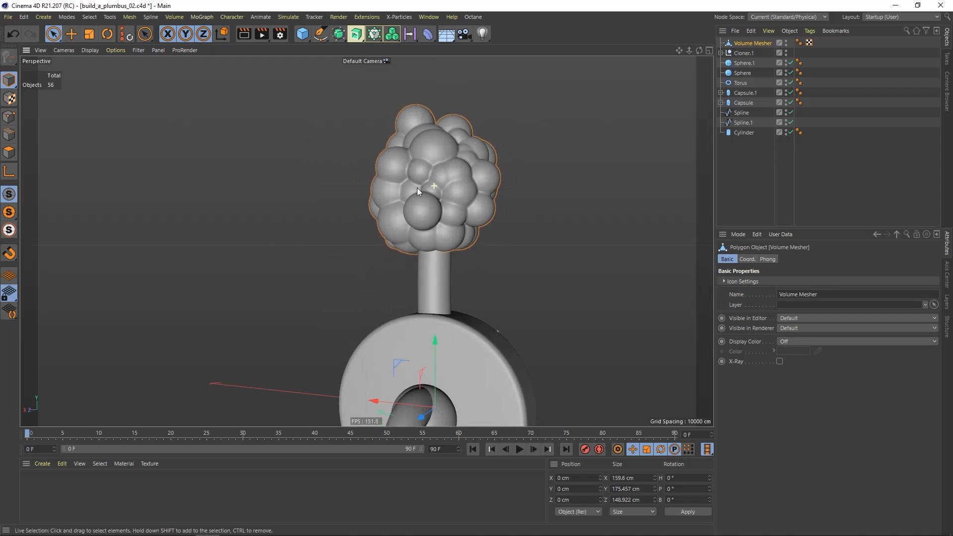
Examine the converted head's mesh density in Gouraud Shading (Lines) and its smooth surface in plain Gouraud Shading
{"action": "key", "text": "n"}
{"action": "key", "text": "b"}
{"action": "mouse_move", "coordinate": [451, 187]}
{"action": "right_mouse_down", "text": "alt"}
{"action": "mouse_move", "coordinate": [412, 194]}
{"action": "mouse_move", "coordinate": [591, 187]}
{"action": "mouse_move", "coordinate": [430, 205]}
{"action": "right_mouse_up", "text": "alt"}
{"action": "key", "text": "n"}
{"action": "key", "text": "a"}
{"action": "left_click_drag", "start_coordinate": [430, 204], "coordinate": [417, 223], "text": "alt"}
{"action": "right_click_drag", "start_coordinate": [418, 223], "coordinate": [397, 233], "text": "alt"}
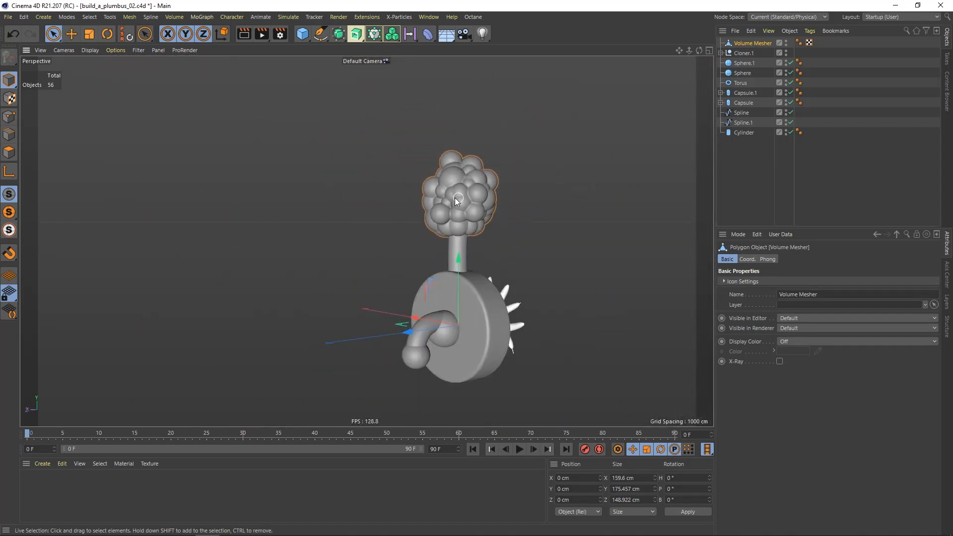
{"action": "left_click_drag", "start_coordinate": [455, 197], "coordinate": [451, 204], "text": "alt"}
{"action": "right_click_drag", "start_coordinate": [451, 205], "coordinate": [518, 171], "text": "alt"}
{"action": "mouse_move", "coordinate": [383, 185]}
{"action": "left_mouse_down", "text": "alt"}
{"action": "mouse_move", "coordinate": [451, 186]}
{"action": "mouse_move", "coordinate": [434, 178]}
{"action": "mouse_move", "coordinate": [452, 128]}
{"action": "left_mouse_up", "text": "alt"}
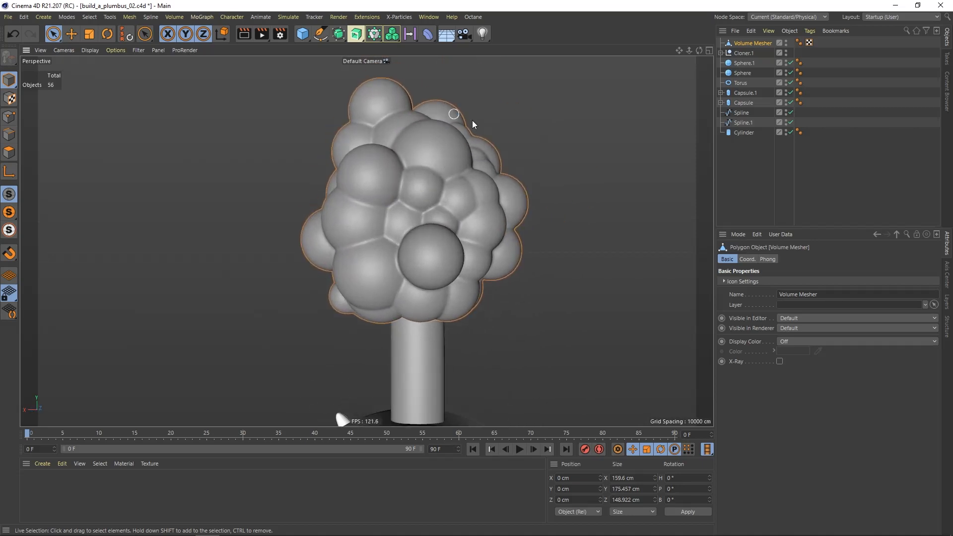
Retopologize the head mesh in Quad Remesher with a target quad count of 50000, and deselect the result
{"action": "left_click", "coordinate": [4, 153]}
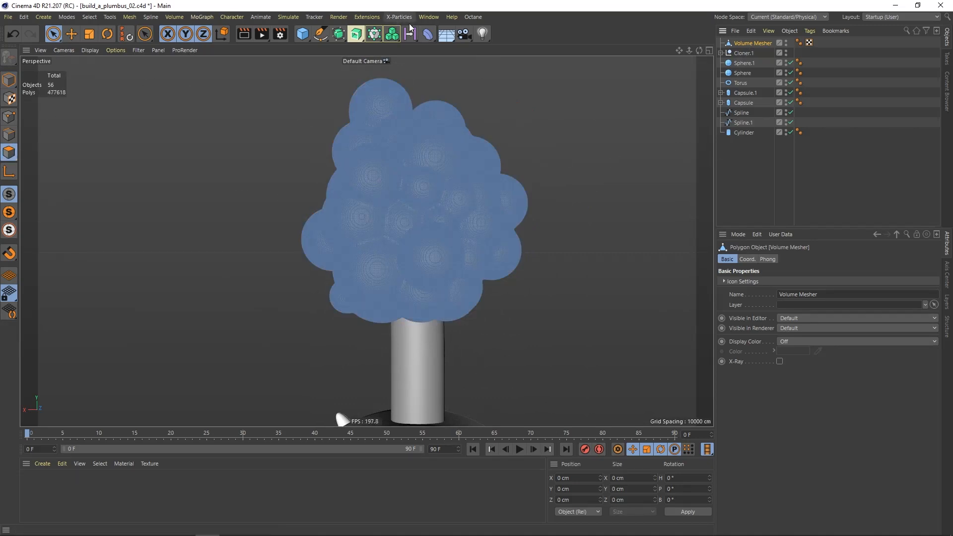
{"action": "left_click", "coordinate": [368, 18]}
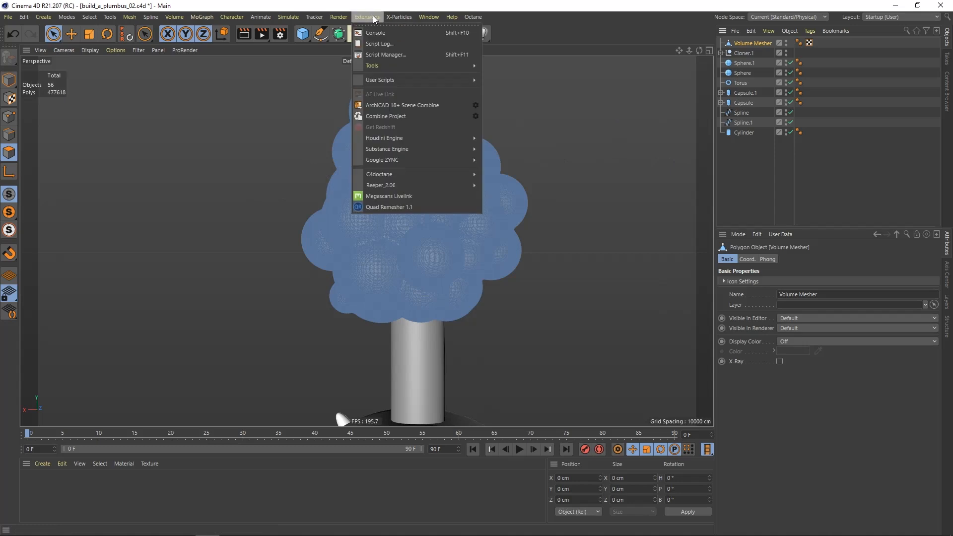
{"action": "left_click", "coordinate": [393, 207]}
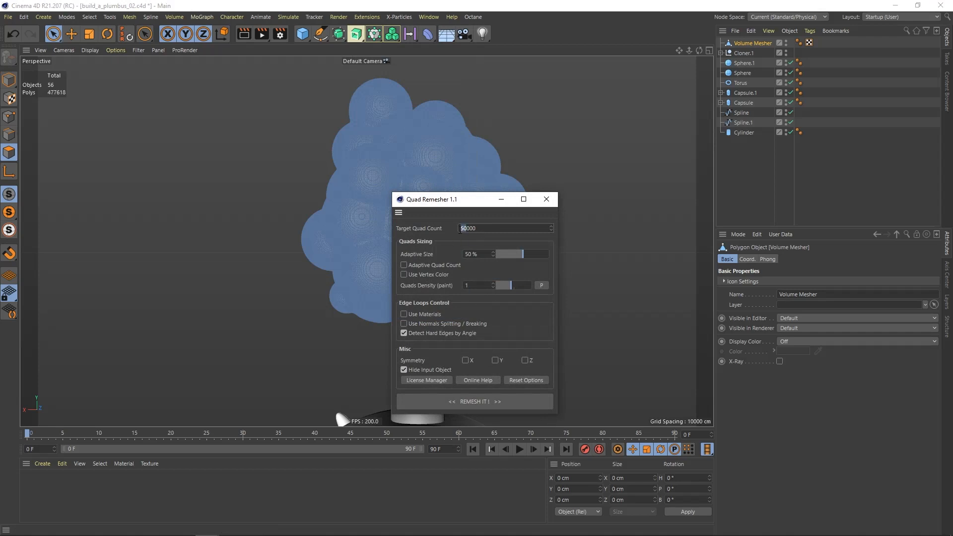
{"action": "left_click_drag", "start_coordinate": [469, 203], "coordinate": [304, 128]}
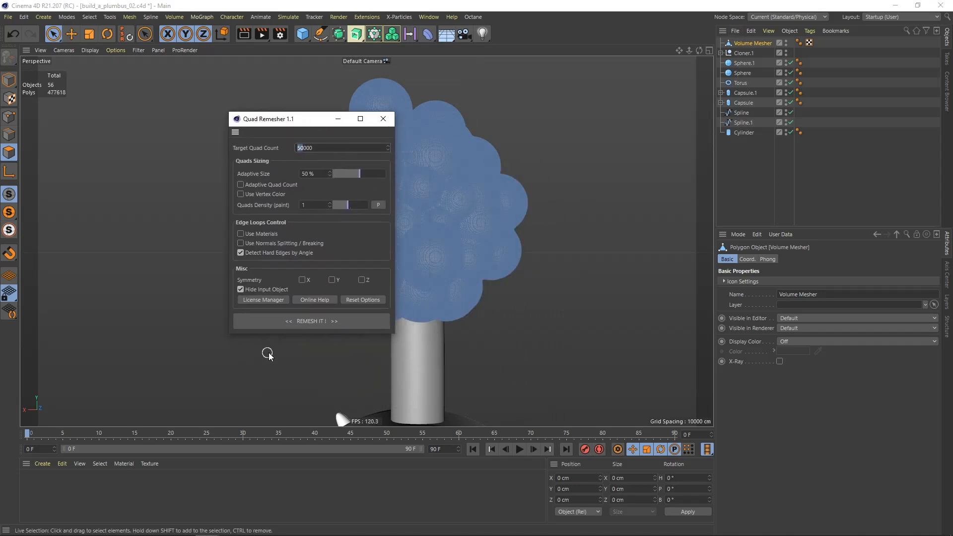
{"action": "left_click", "coordinate": [311, 323]}
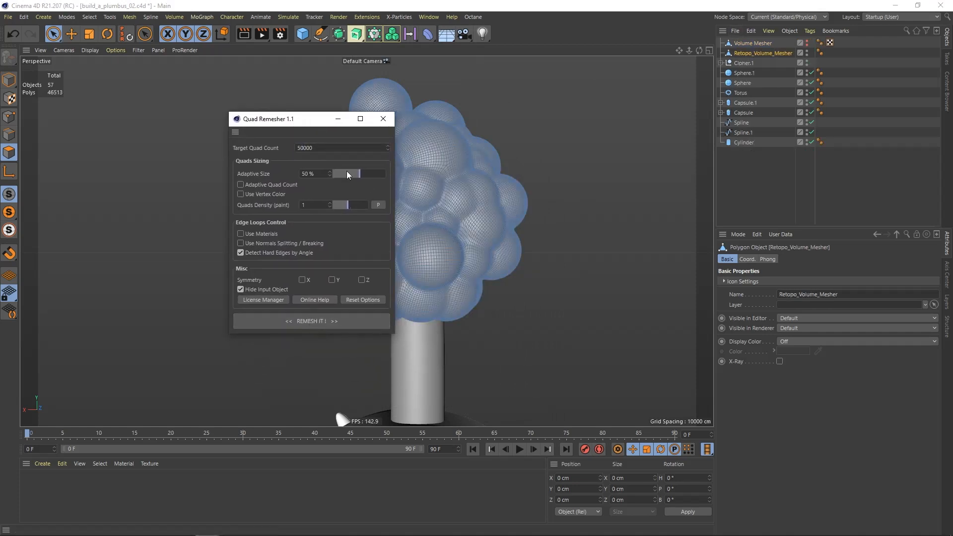
{"action": "left_click_drag", "start_coordinate": [321, 120], "coordinate": [305, 123]}
{"action": "left_click", "coordinate": [367, 121]}
{"action": "right_click_drag", "start_coordinate": [421, 201], "coordinate": [462, 192], "text": "alt"}
{"action": "left_click_drag", "start_coordinate": [443, 192], "coordinate": [407, 188], "text": "alt"}
{"action": "left_click", "coordinate": [685, 187]}
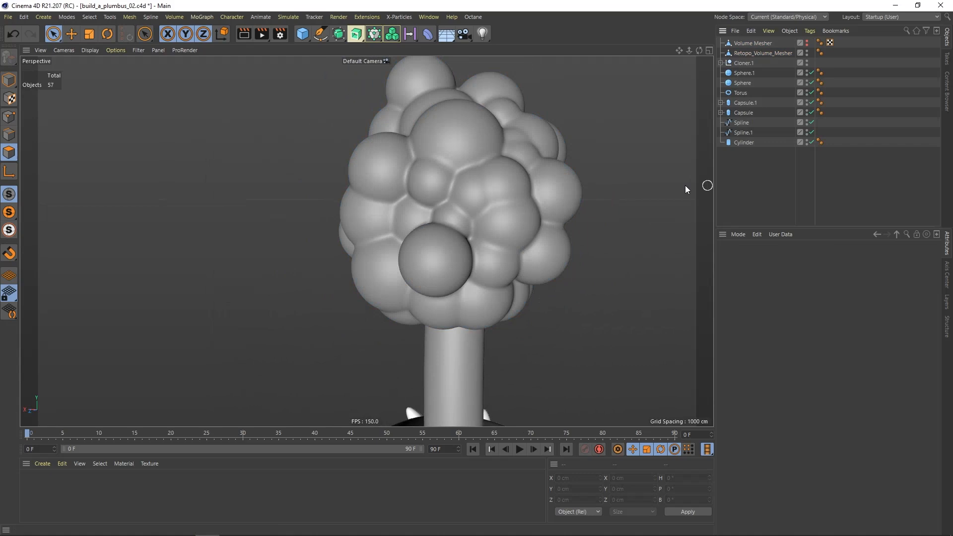
Unhide the original high-density head mesh and move it about 118 cm along X, beside the remeshed head
{"action": "right_click_drag", "start_coordinate": [442, 199], "coordinate": [392, 222], "text": "alt"}
{"action": "left_click_drag", "start_coordinate": [392, 221], "coordinate": [434, 215], "text": "alt"}
{"action": "right_click_drag", "start_coordinate": [434, 212], "coordinate": [468, 204], "text": "alt"}
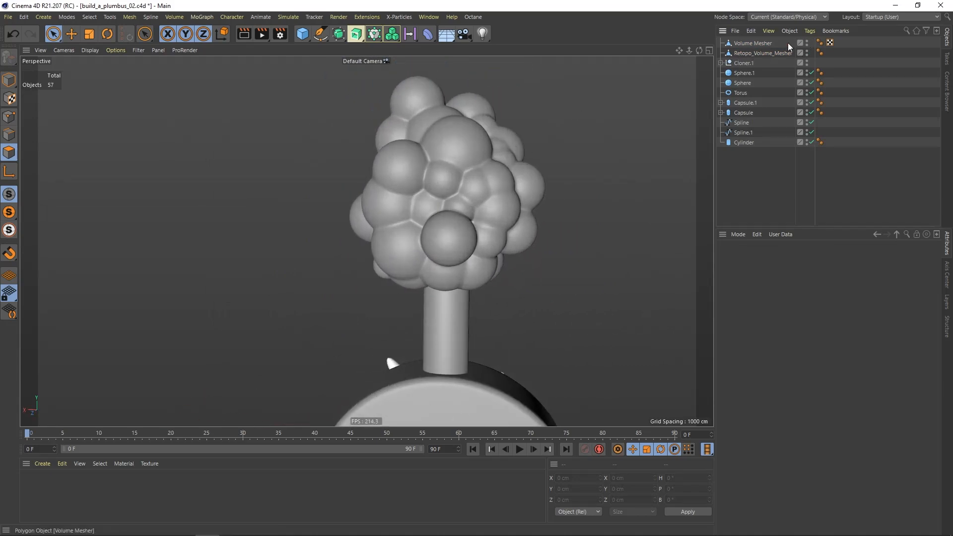
{"action": "left_click", "coordinate": [756, 41]}
{"action": "left_click", "coordinate": [53, 34]}
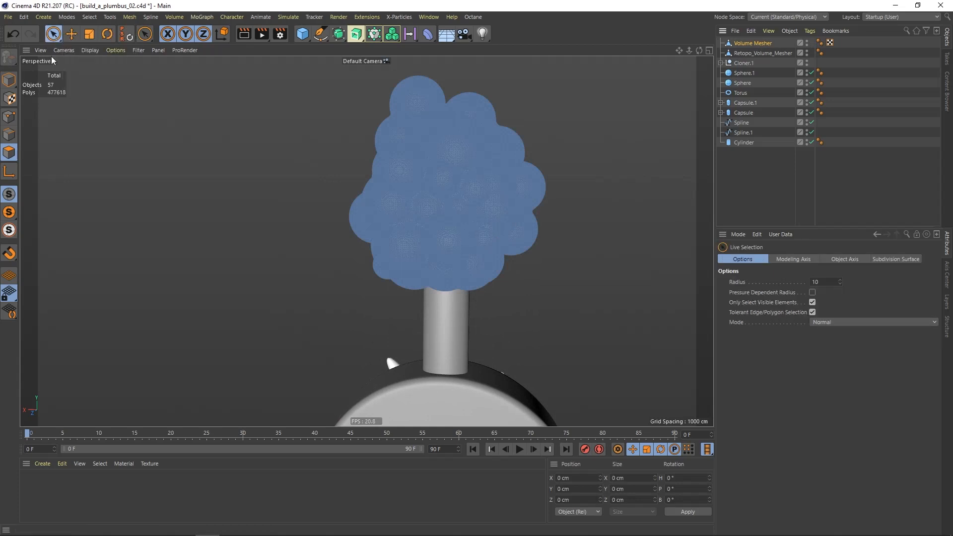
{"action": "left_click", "coordinate": [9, 80]}
{"action": "scroll", "coordinate": [375, 338], "scroll_direction": "down", "scroll_amount": 4}
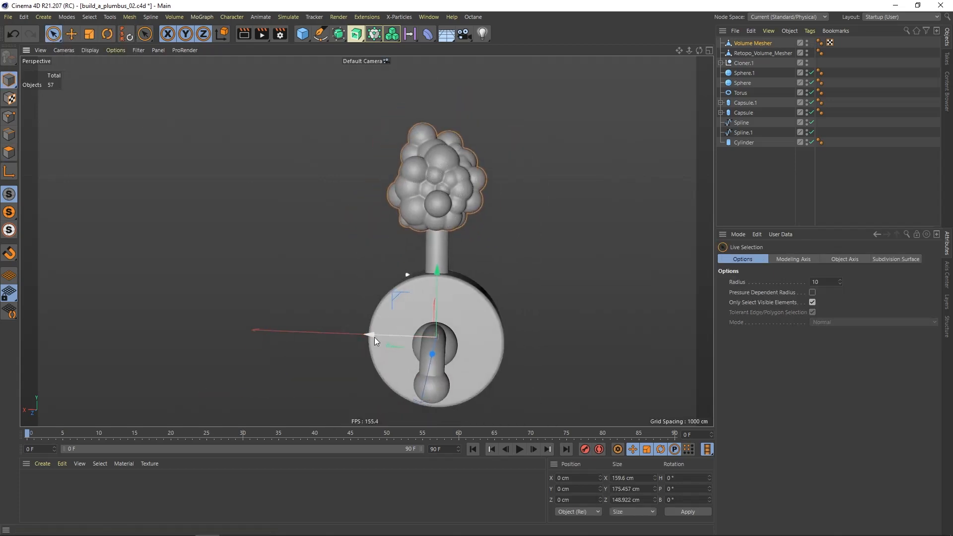
{"action": "left_click_drag", "start_coordinate": [375, 338], "coordinate": [304, 337]}
{"action": "right_click_drag", "start_coordinate": [355, 208], "coordinate": [409, 191], "text": "alt"}
Compare the topology of the original and remeshed heads up close in Gouraud Shading (Lines)
{"action": "key", "text": "n"}
{"action": "key", "text": "b"}
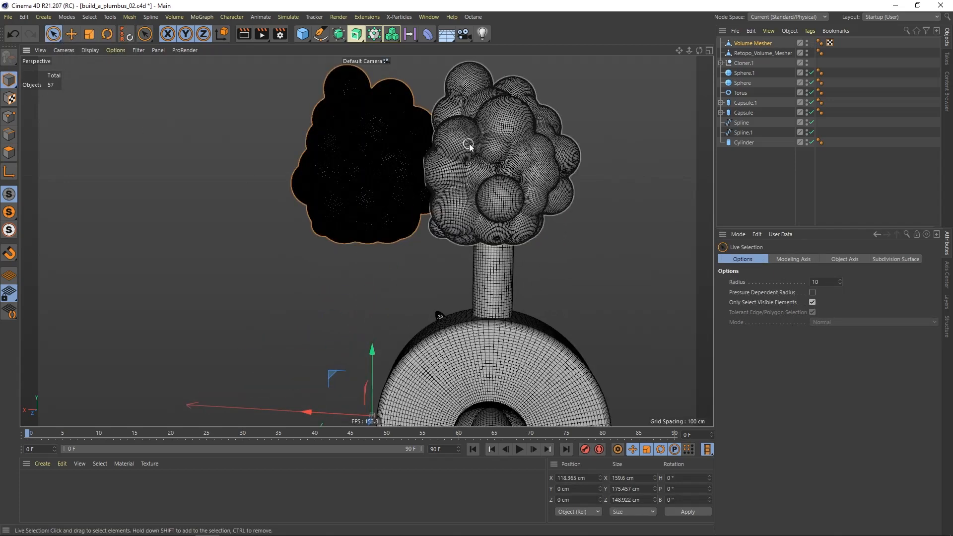
{"action": "right_click_drag", "start_coordinate": [463, 163], "coordinate": [491, 153], "text": "alt"}
{"action": "left_click_drag", "start_coordinate": [423, 169], "coordinate": [442, 166], "text": "alt"}
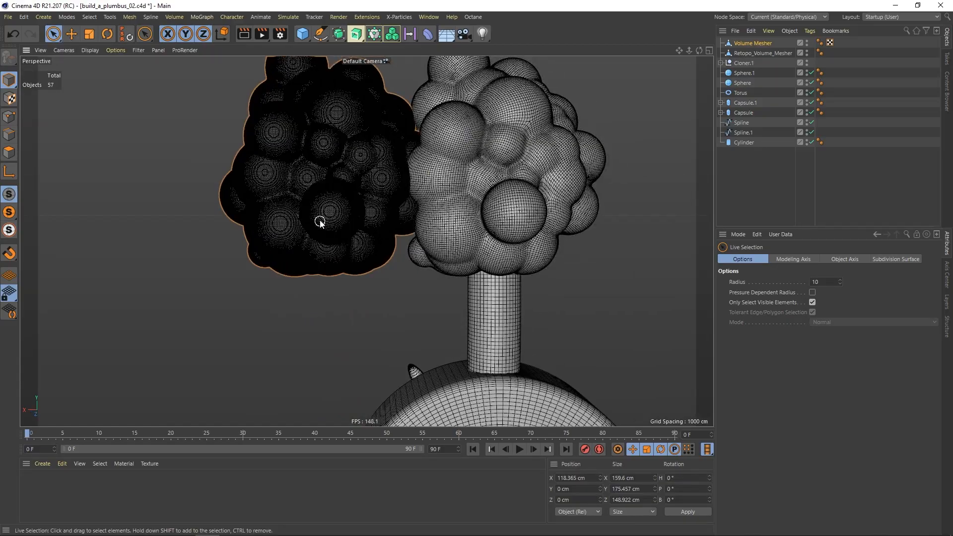
{"action": "right_click_drag", "start_coordinate": [466, 142], "coordinate": [630, 104], "text": "alt"}
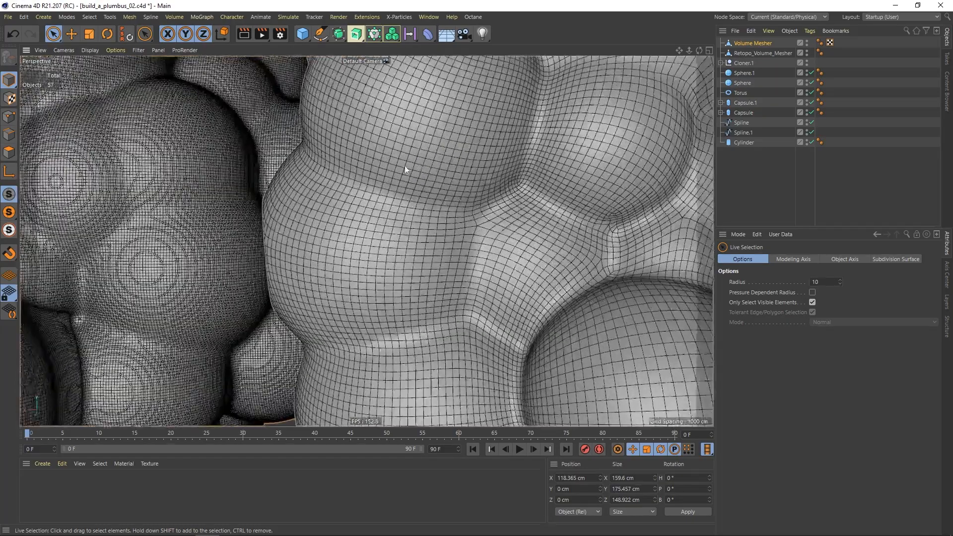
{"action": "middle_click_drag", "start_coordinate": [444, 80], "coordinate": [475, 123], "text": "alt"}
{"action": "middle_click_drag", "start_coordinate": [400, 141], "coordinate": [407, 194], "text": "alt"}
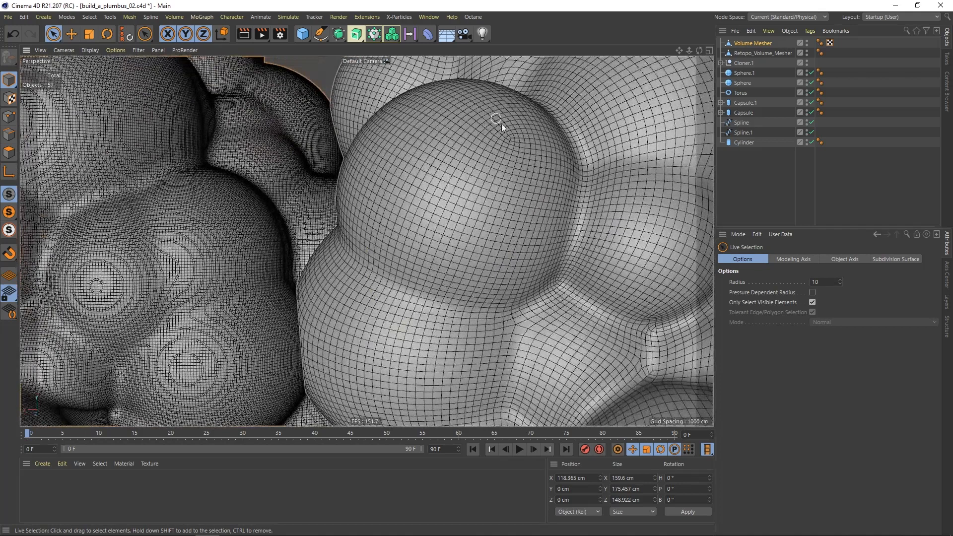
{"action": "right_click_drag", "start_coordinate": [416, 196], "coordinate": [326, 254], "text": "alt"}
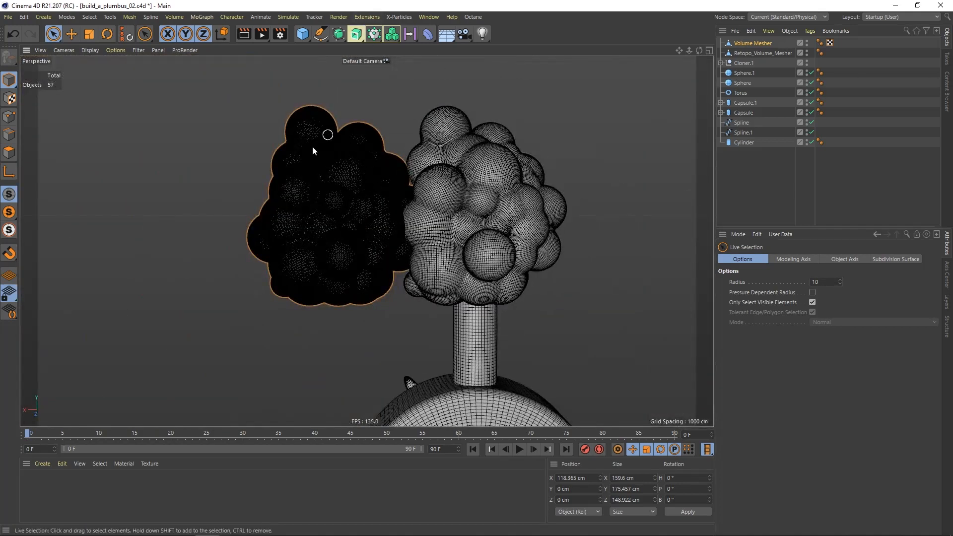
Undo the original head's move and hide that mesh, returning the viewport to plain Gouraud Shading
{"action": "left_click", "coordinate": [13, 32]}
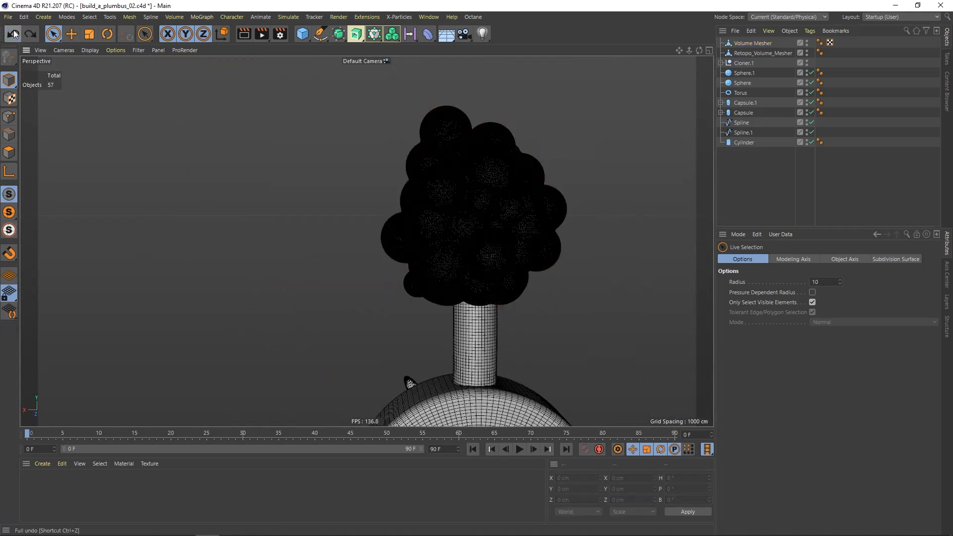
{"action": "left_click", "coordinate": [807, 43]}
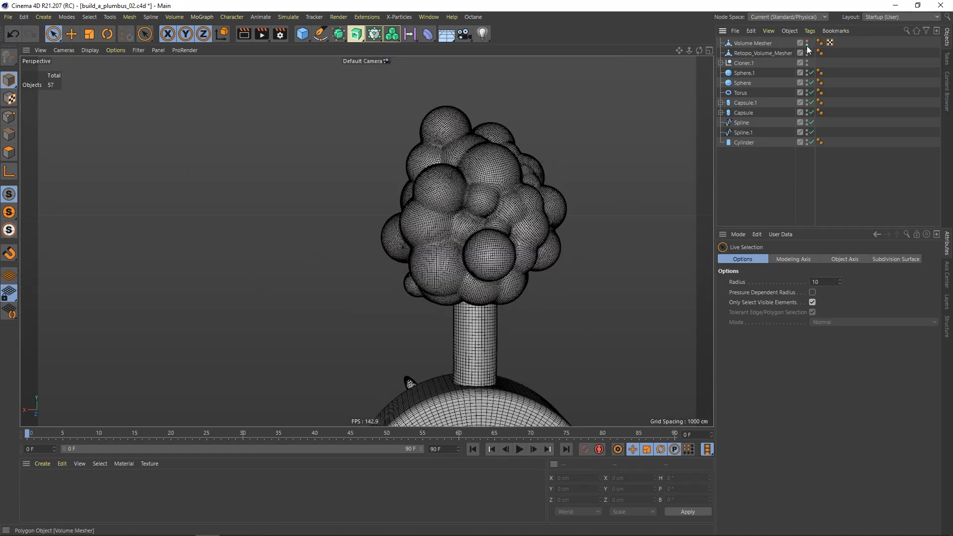
{"action": "left_click", "coordinate": [91, 50]}
{"action": "left_click", "coordinate": [114, 60]}
Save the project as build_a_plumbus_03.c4d
{"action": "middle_click_drag", "start_coordinate": [496, 308], "coordinate": [473, 175], "text": "alt"}
{"action": "left_click_drag", "start_coordinate": [461, 213], "coordinate": [399, 231], "text": "alt"}
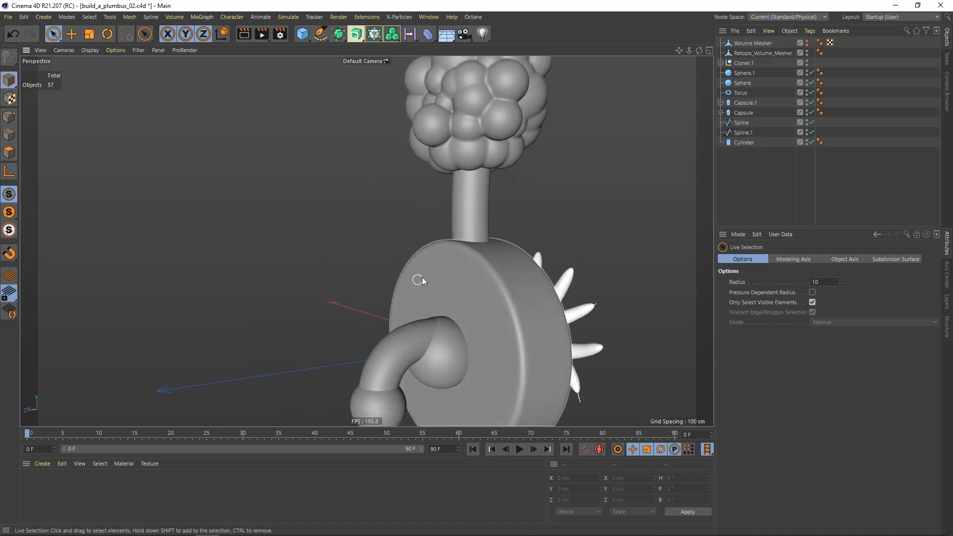
{"action": "left_click", "coordinate": [422, 277]}
{"action": "left_click_drag", "start_coordinate": [410, 287], "coordinate": [404, 222], "text": "alt"}
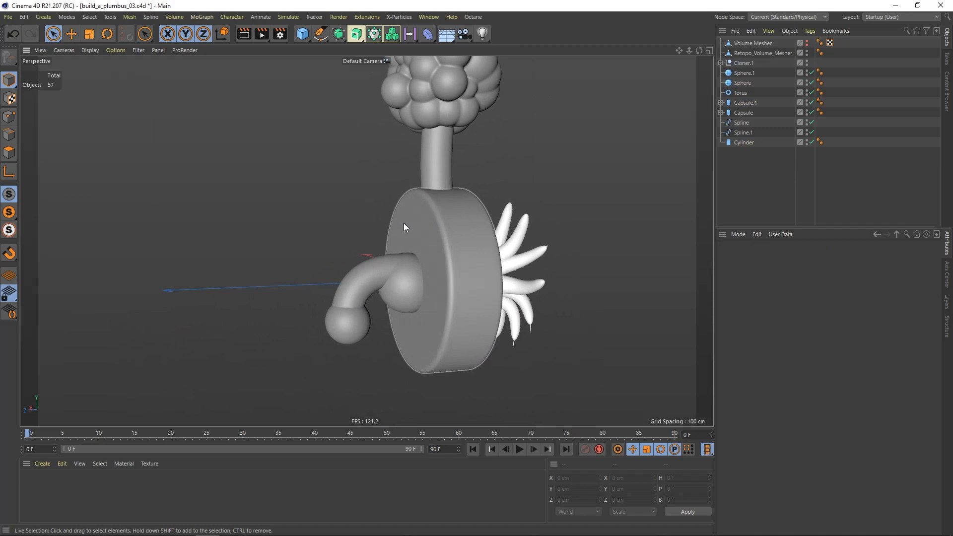
Select the stem, disc, spheres and bent arm in the model, and undo the test move of these parts
{"action": "left_click", "coordinate": [445, 139]}
{"action": "left_click", "coordinate": [425, 218], "text": "shift"}
{"action": "left_click", "coordinate": [401, 267], "text": "shift"}
{"action": "left_click", "coordinate": [379, 275], "text": "shift"}
{"action": "left_click", "coordinate": [349, 319], "text": "shift"}
{"action": "left_click_drag", "start_coordinate": [419, 241], "coordinate": [407, 232], "text": "alt"}
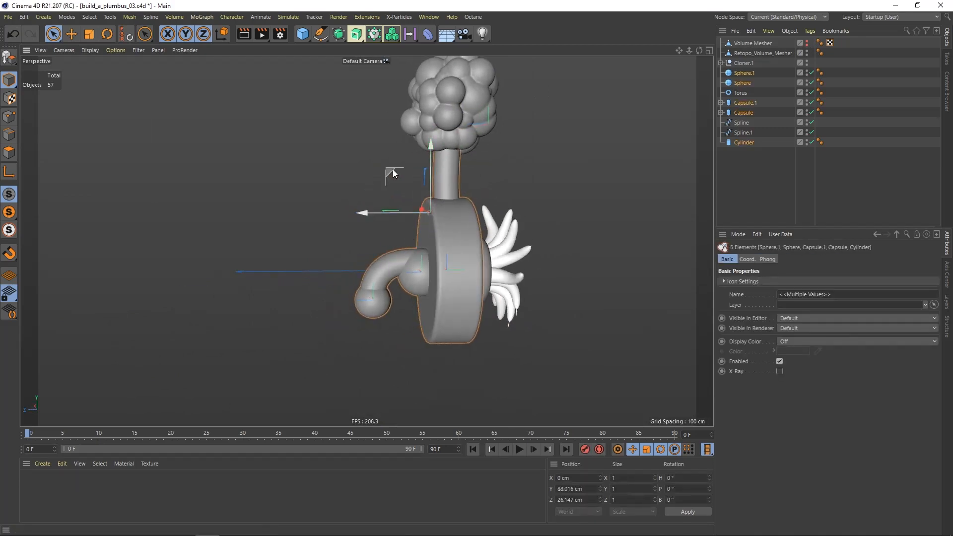
{"action": "left_click", "coordinate": [7, 43]}
{"action": "left_click", "coordinate": [7, 43]}
{"action": "left_click", "coordinate": [14, 33]}
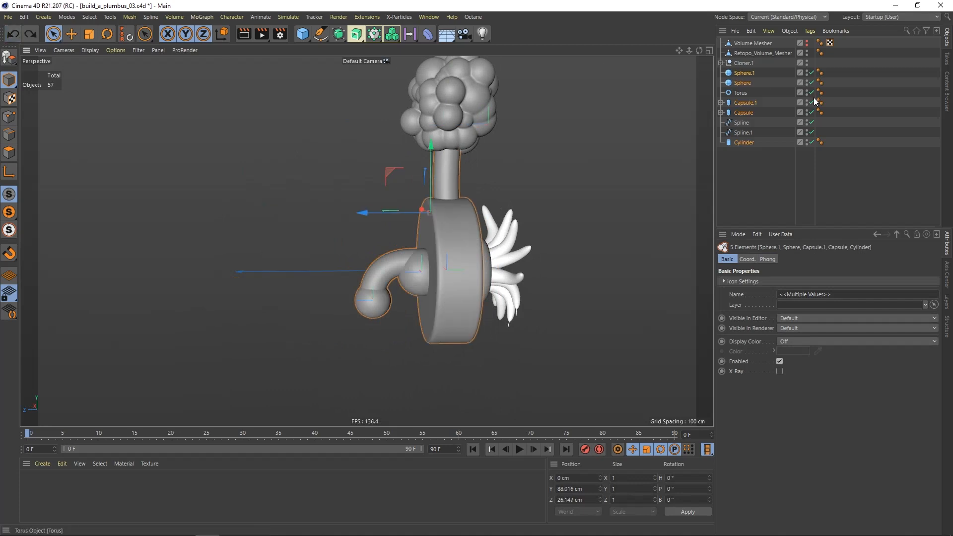
Group the two spheres, torus, two capsules, two splines and cylinder of the body under one null
{"action": "left_click_drag", "start_coordinate": [739, 177], "coordinate": [768, 74]}
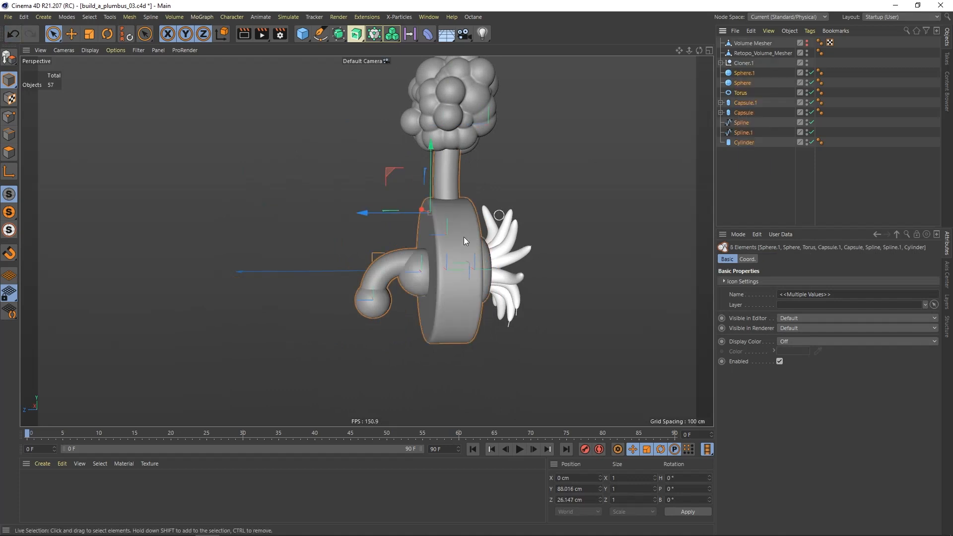
{"action": "left_click_drag", "start_coordinate": [391, 174], "coordinate": [291, 185]}
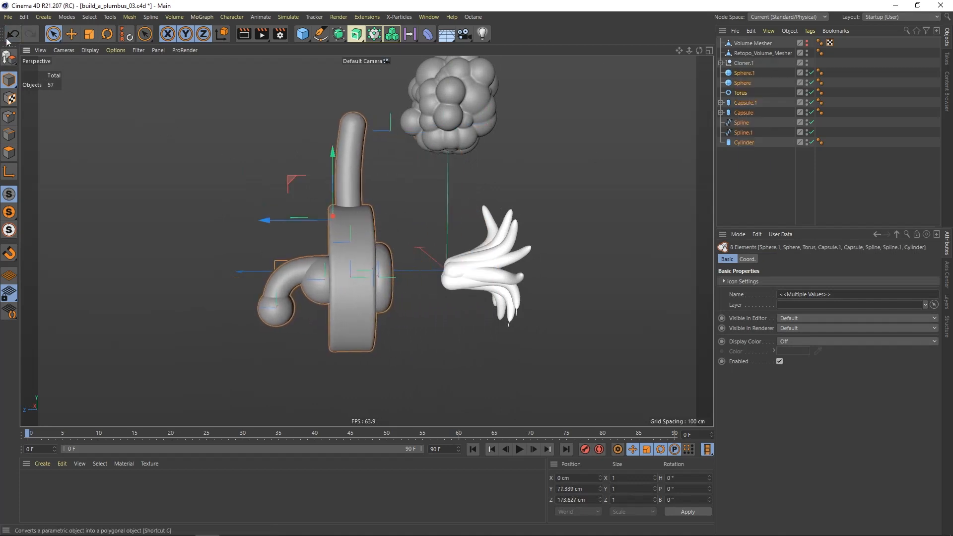
{"action": "left_click", "coordinate": [13, 34]}
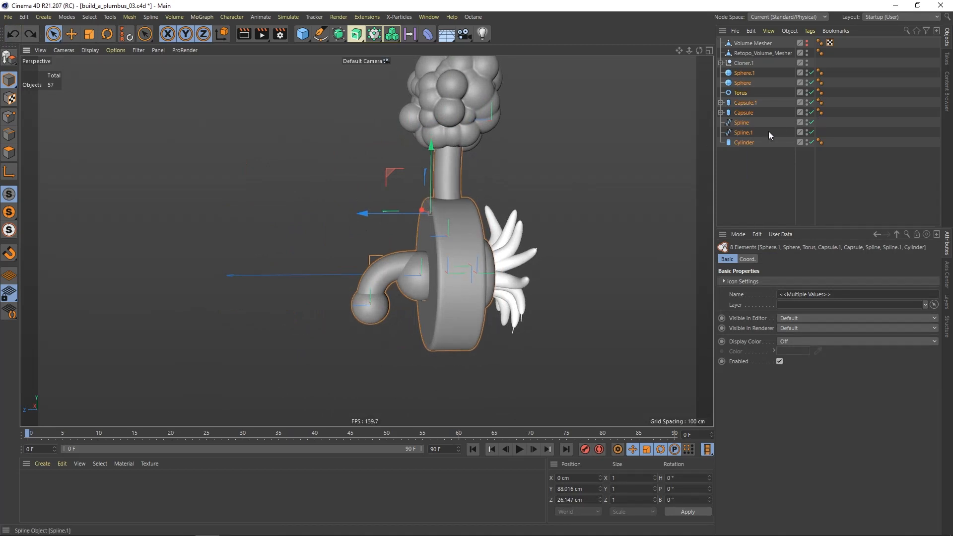
{"action": "key", "text": "alt+g"}
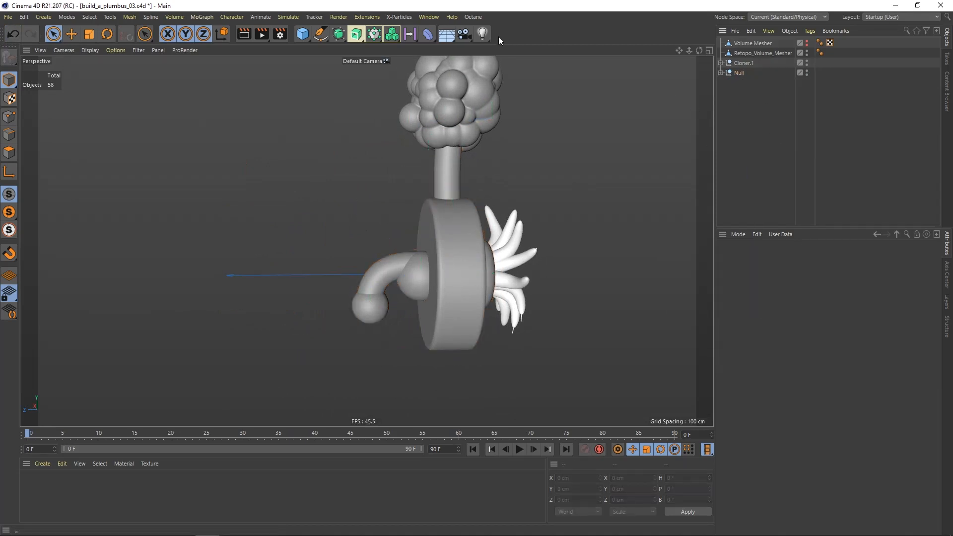
Add a Volume Builder under a Volume Mesher, move all eight body parts into the builder, and delete the emptied null
{"action": "left_click_drag", "start_coordinate": [391, 34], "coordinate": [423, 47]}
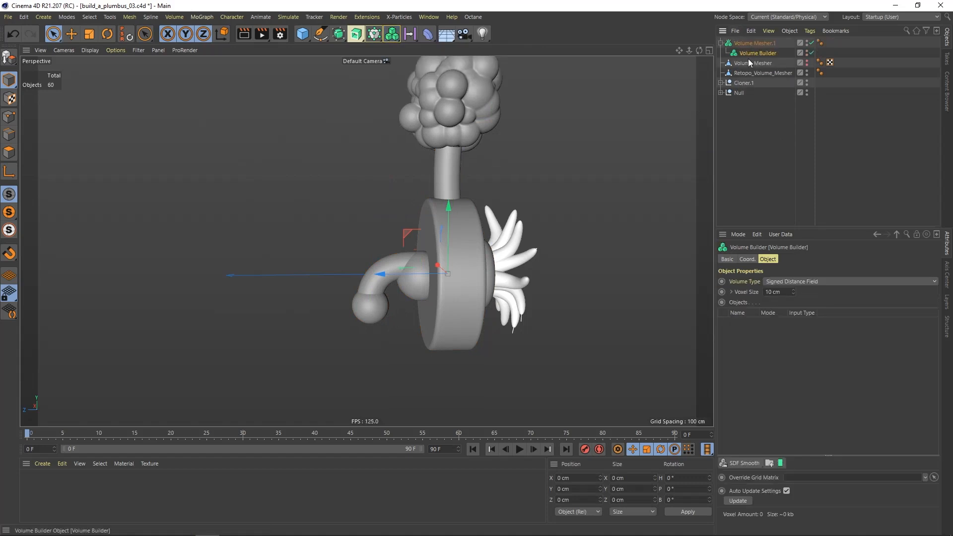
{"action": "left_click", "coordinate": [721, 92]}
{"action": "left_click", "coordinate": [750, 103]}
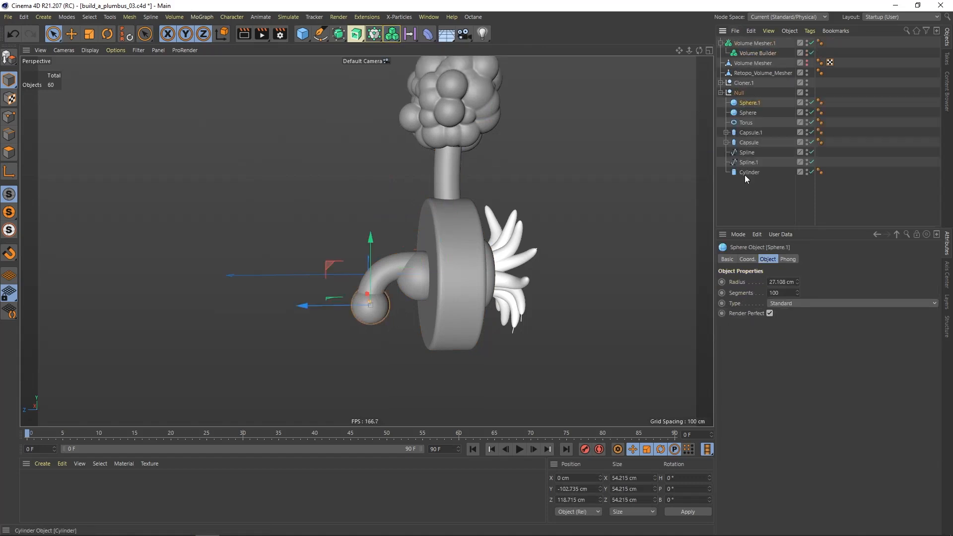
{"action": "left_click", "coordinate": [747, 173], "text": "shift"}
{"action": "left_click_drag", "start_coordinate": [743, 110], "coordinate": [759, 52]}
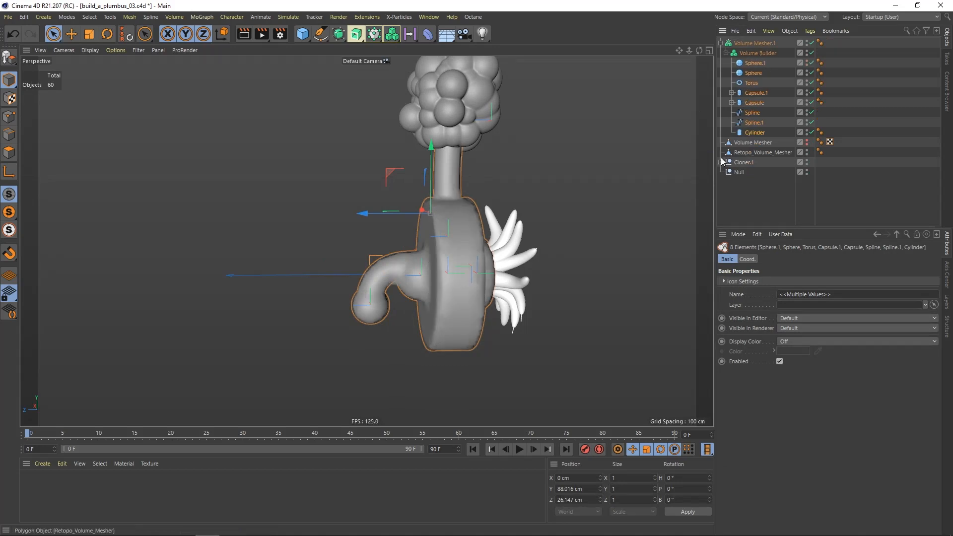
{"action": "left_click", "coordinate": [738, 172]}
{"action": "key", "text": "Delete"}
Set the body Volume Builder's voxel size to 2 cm and add an SDF Smooth filter to it
{"action": "left_click", "coordinate": [755, 53]}
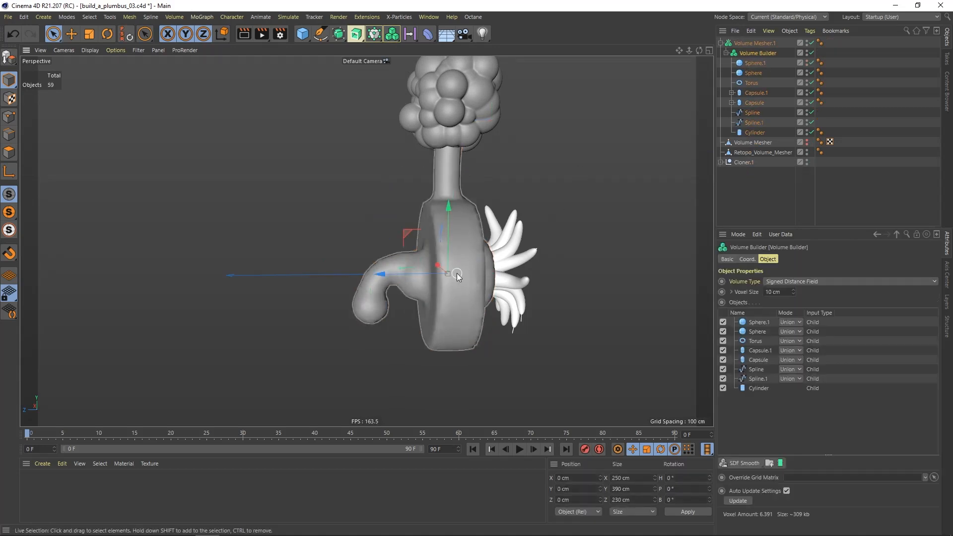
{"action": "scroll", "coordinate": [457, 273], "scroll_direction": "up", "scroll_amount": 4}
{"action": "double_click", "coordinate": [777, 292]}
{"action": "type", "text": "2"}
{"action": "key", "text": "Return"}
{"action": "left_click_drag", "start_coordinate": [409, 252], "coordinate": [451, 273], "text": "alt"}
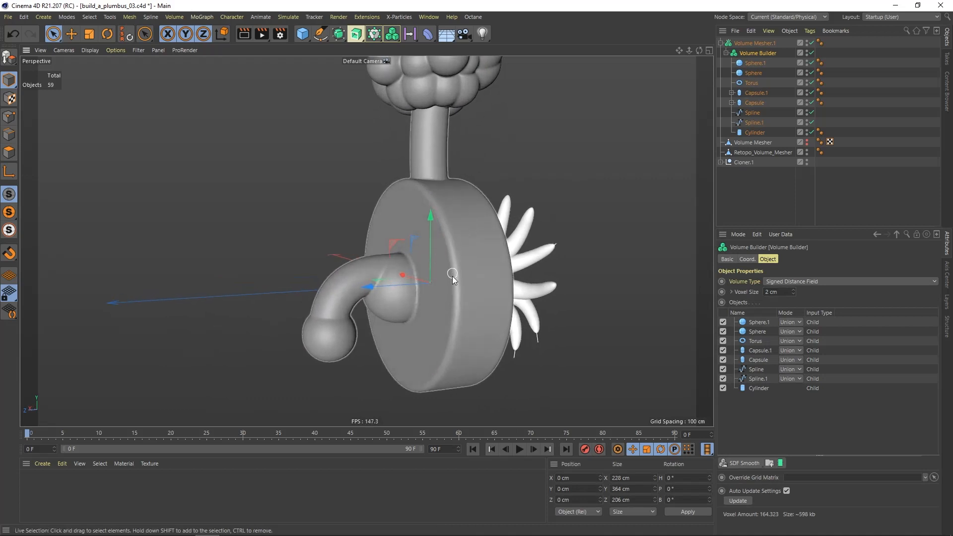
{"action": "left_click", "coordinate": [749, 464]}
{"action": "left_click_drag", "start_coordinate": [479, 312], "coordinate": [426, 198], "text": "alt"}
{"action": "scroll", "coordinate": [424, 258], "scroll_direction": "up", "scroll_amount": 4}
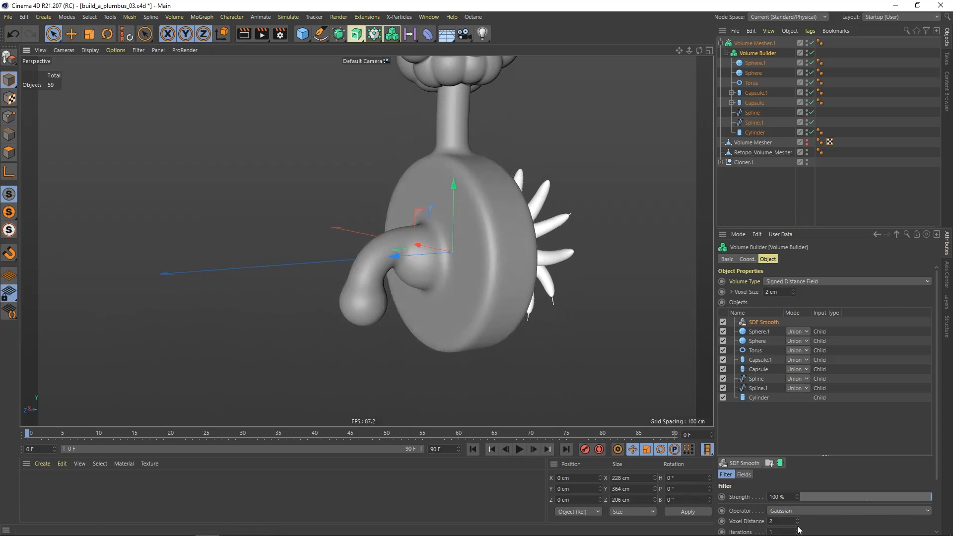
Set the body Volume Builder's voxel size to 1 cm
{"action": "type", "text": "1"}
{"action": "key", "text": "Return"}
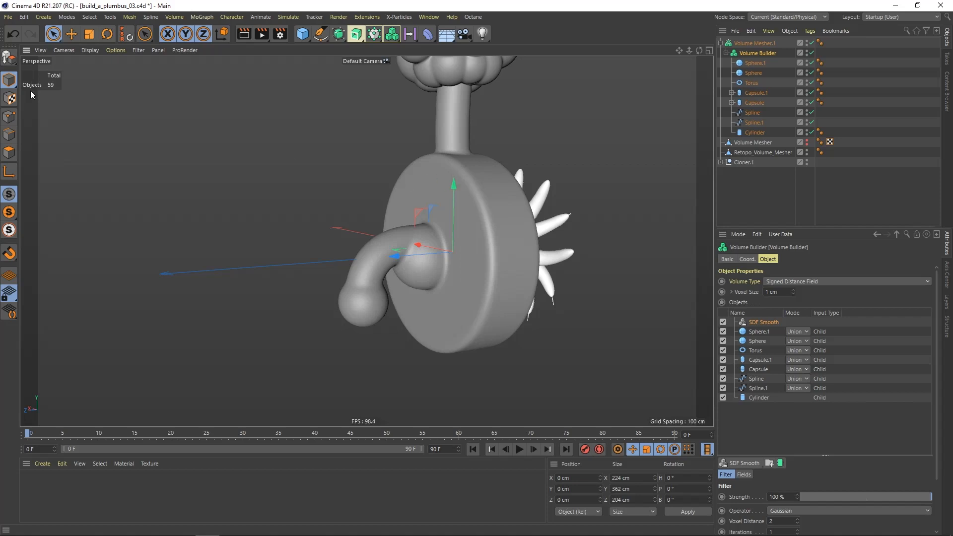
{"action": "key", "text": "ctrl+z"}
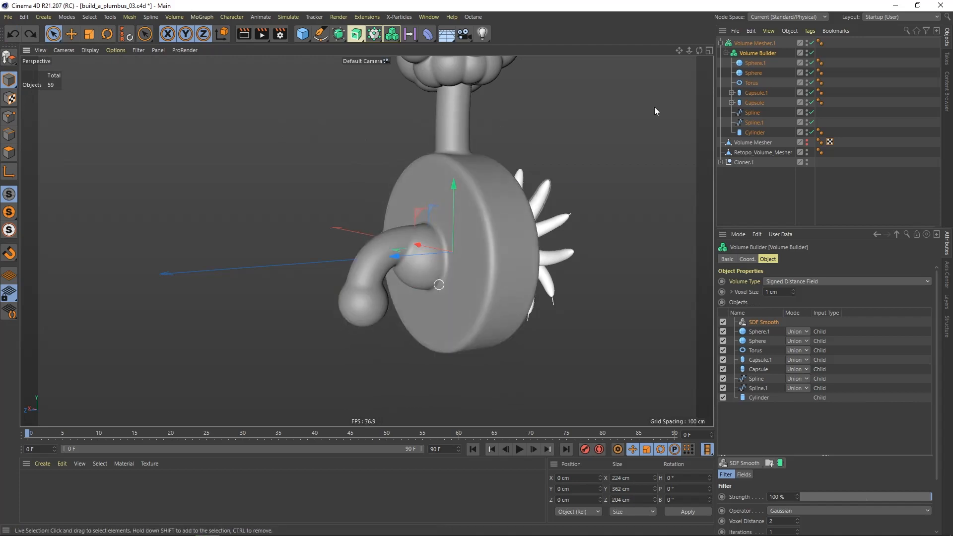
Convert the body's Volume Mesher into an editable mesh and rename it body
{"action": "left_click", "coordinate": [753, 44]}
{"action": "left_click", "coordinate": [720, 43]}
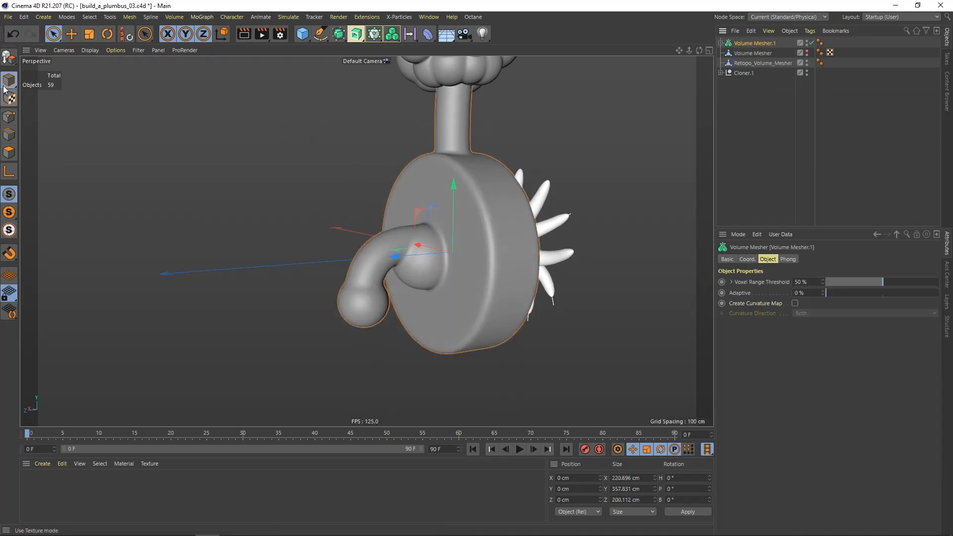
{"action": "double_click", "coordinate": [752, 43]}
{"action": "type", "text": "body"}
{"action": "key", "text": "Return"}
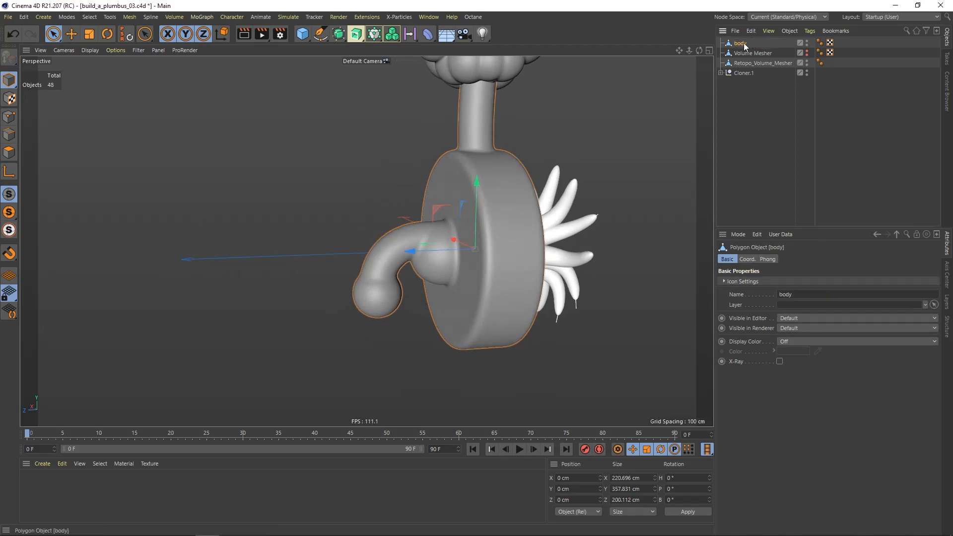
{"action": "left_click", "coordinate": [746, 137]}
Add a second Volume Mesher containing a Volume Builder and nest the tentacle group Cloner.1 inside the builder
{"action": "left_click_drag", "start_coordinate": [405, 234], "coordinate": [434, 236], "text": "alt"}
{"action": "left_click", "coordinate": [431, 232]}
{"action": "left_click", "coordinate": [468, 165]}
{"action": "left_click_drag", "start_coordinate": [527, 230], "coordinate": [507, 231], "text": "alt"}
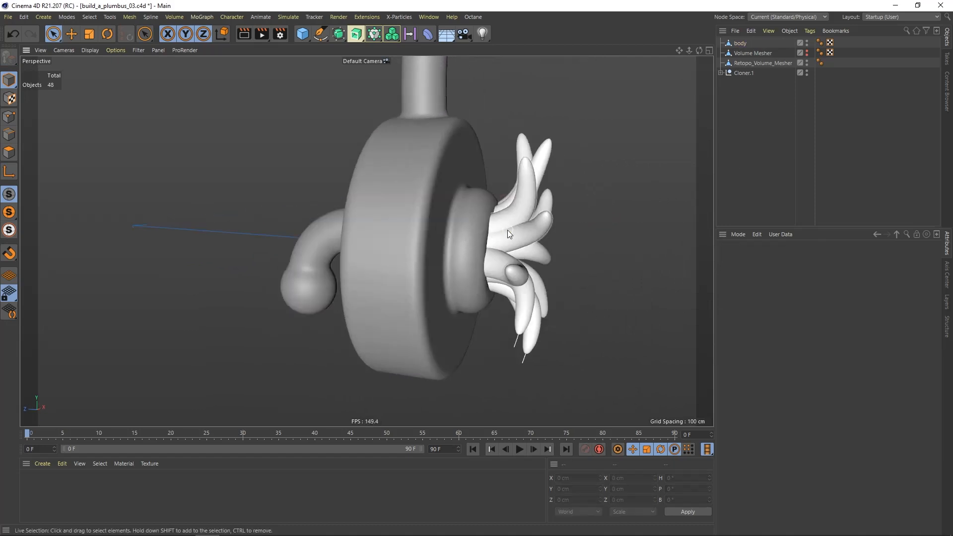
{"action": "left_click", "coordinate": [508, 230]}
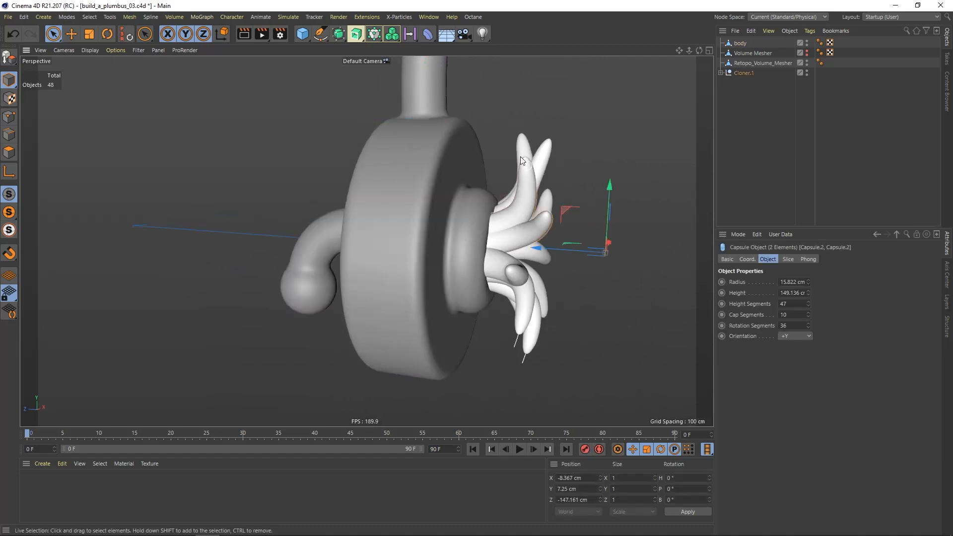
{"action": "left_click", "coordinate": [722, 76]}
{"action": "left_click", "coordinate": [392, 33]}
{"action": "left_click", "coordinate": [395, 34]}
{"action": "left_click", "coordinate": [429, 48]}
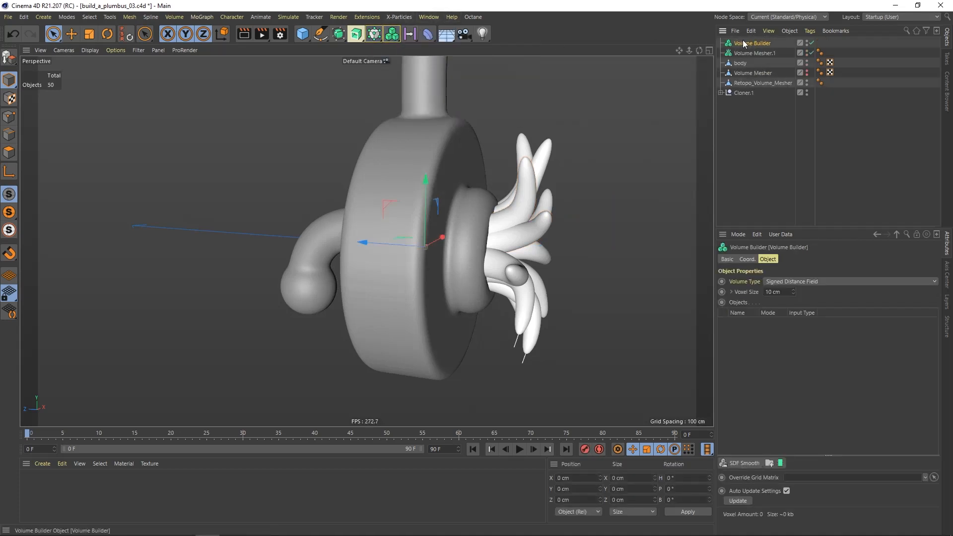
{"action": "left_click_drag", "start_coordinate": [754, 55], "coordinate": [760, 53]}
{"action": "mouse_move", "coordinate": [543, 246]}
{"action": "left_mouse_down", "text": "alt"}
{"action": "mouse_move", "coordinate": [565, 236]}
{"action": "mouse_move", "coordinate": [465, 240]}
{"action": "mouse_move", "coordinate": [433, 217]}
{"action": "mouse_move", "coordinate": [463, 217]}
{"action": "mouse_move", "coordinate": [437, 211]}
{"action": "left_mouse_up", "text": "alt"}
Show the viewport in Gouraud Shading (Lines) to inspect the mesh density of the tentacles
{"action": "left_click", "coordinate": [90, 50]}
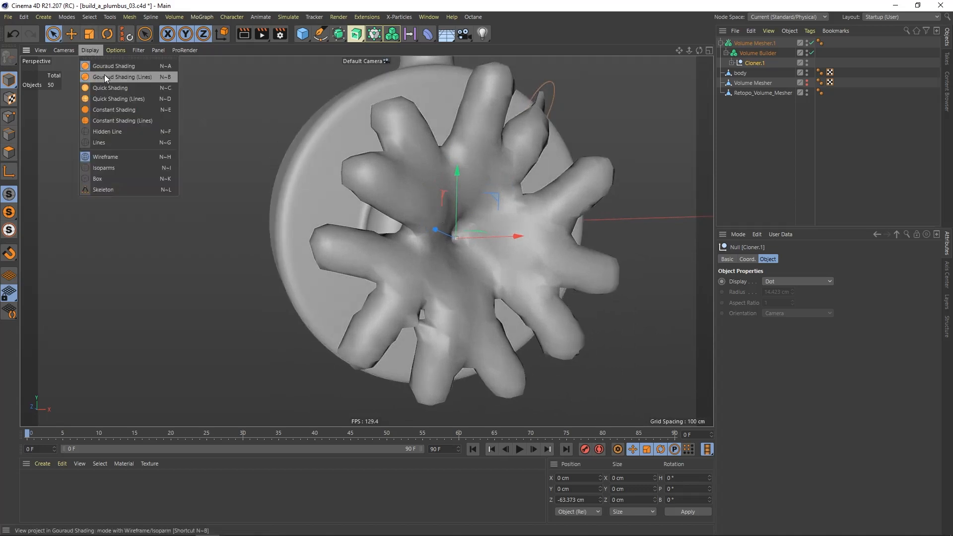
{"action": "left_click", "coordinate": [104, 77]}
{"action": "mouse_move", "coordinate": [429, 197]}
{"action": "right_mouse_down", "text": "alt"}
{"action": "mouse_move", "coordinate": [437, 197]}
{"action": "mouse_move", "coordinate": [407, 206]}
{"action": "mouse_move", "coordinate": [438, 206]}
{"action": "right_mouse_up", "text": "alt"}
{"action": "left_click_drag", "start_coordinate": [437, 205], "coordinate": [427, 213], "text": "alt"}
Set the tentacle Volume Builder's voxel size to 1.5 cm and return the viewport to plain Gouraud Shading
{"action": "left_click", "coordinate": [758, 53]}
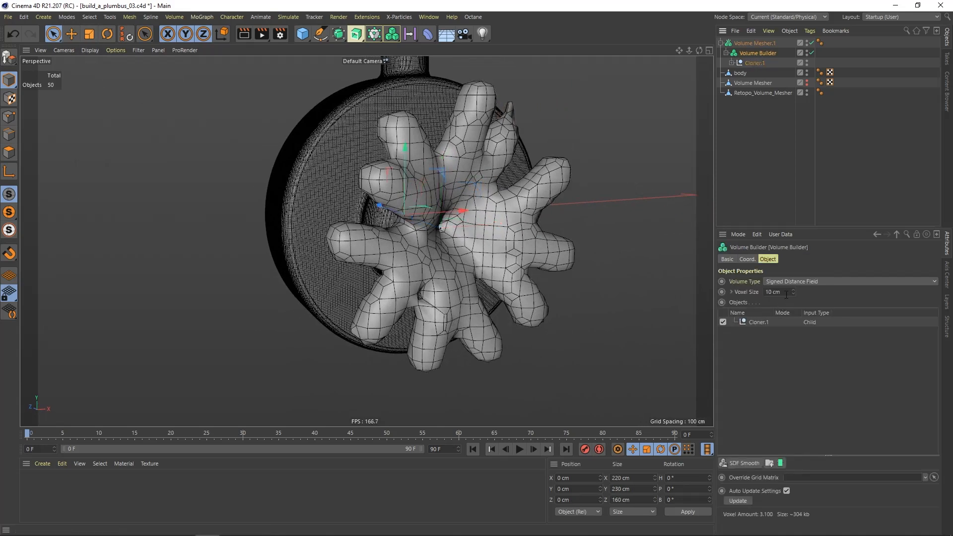
{"action": "key", "text": "Return"}
{"action": "mouse_move", "coordinate": [421, 207]}
{"action": "left_mouse_down", "text": "alt"}
{"action": "mouse_move", "coordinate": [441, 208]}
{"action": "mouse_move", "coordinate": [428, 208]}
{"action": "left_mouse_up", "text": "alt"}
{"action": "left_click", "coordinate": [89, 50]}
{"action": "left_click", "coordinate": [114, 66]}
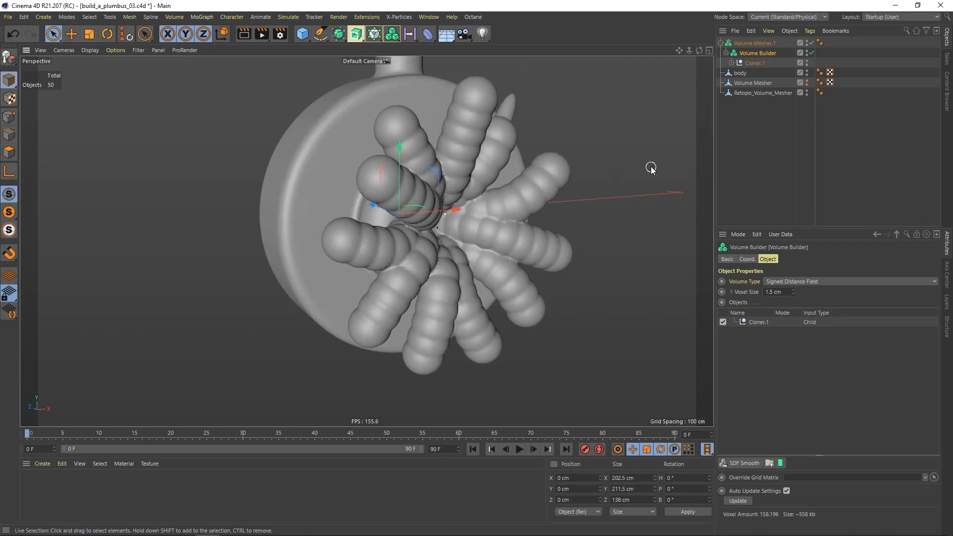
Examine the splines, capsules and Spline Wrap deformers nested in the nulls of the tentacle group
{"action": "left_click", "coordinate": [732, 63], "text": "ctrl"}
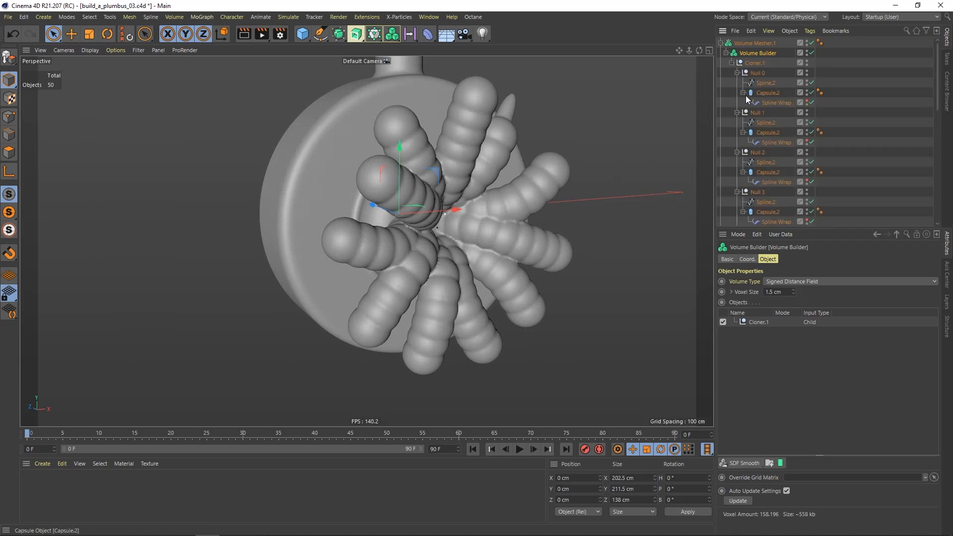
{"action": "left_click", "coordinate": [738, 73]}
{"action": "left_click", "coordinate": [738, 83]}
{"action": "left_click", "coordinate": [737, 93]}
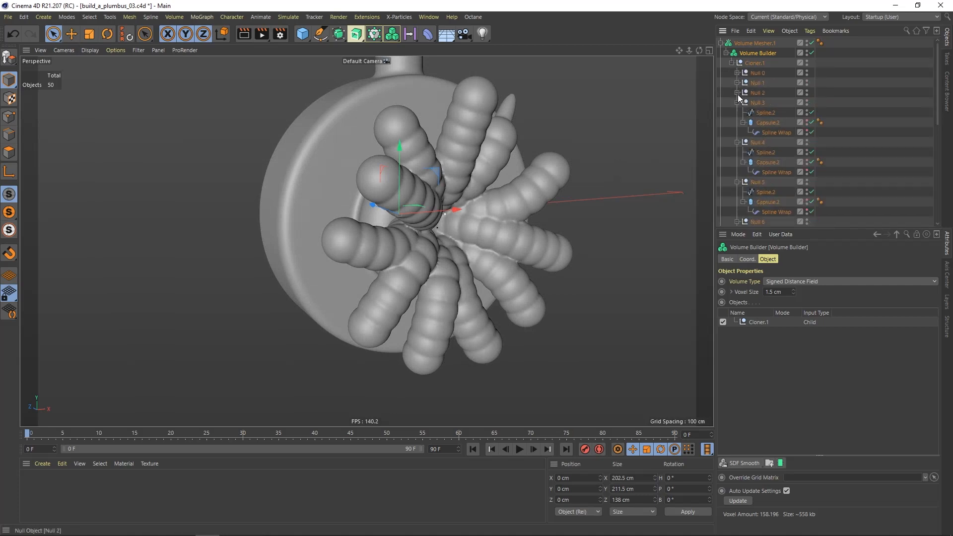
{"action": "left_click", "coordinate": [732, 67]}
{"action": "left_click", "coordinate": [732, 63]}
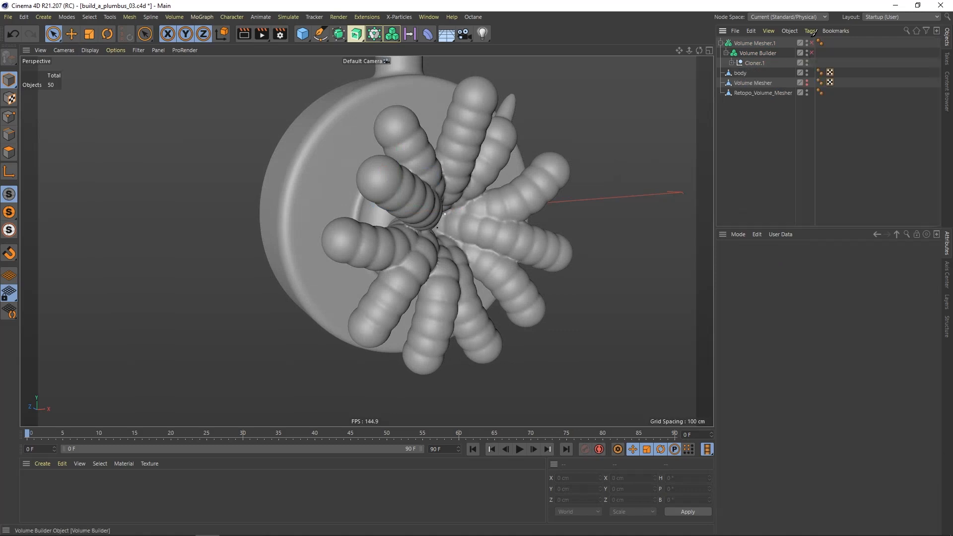
Wrap the tentacle group Cloner.1 in a Connect object and re-enable the Volume Builder and Volume Mesher above it
{"action": "left_click", "coordinate": [755, 62]}
{"action": "left_click", "coordinate": [356, 33]}
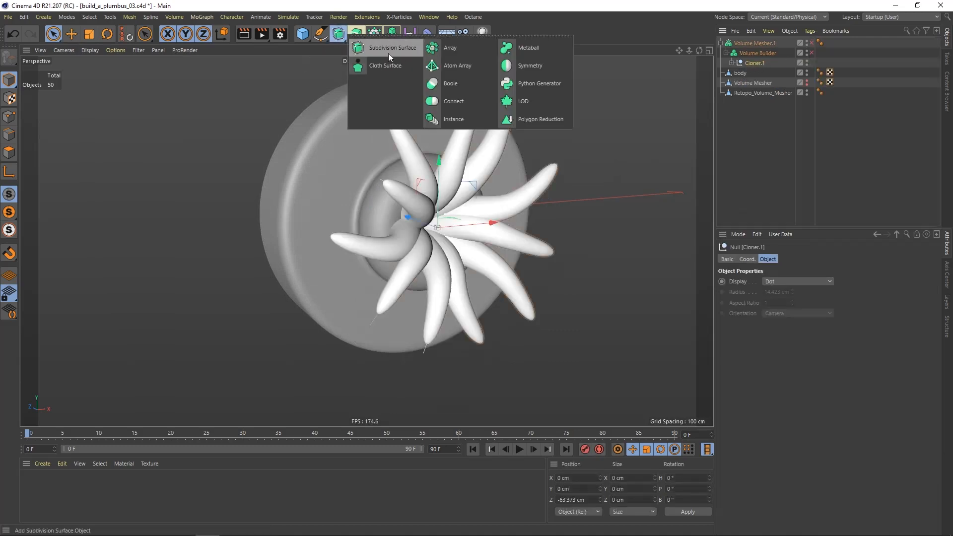
{"action": "left_click", "coordinate": [448, 100], "text": "alt"}
{"action": "left_click_drag", "start_coordinate": [812, 54], "coordinate": [811, 43]}
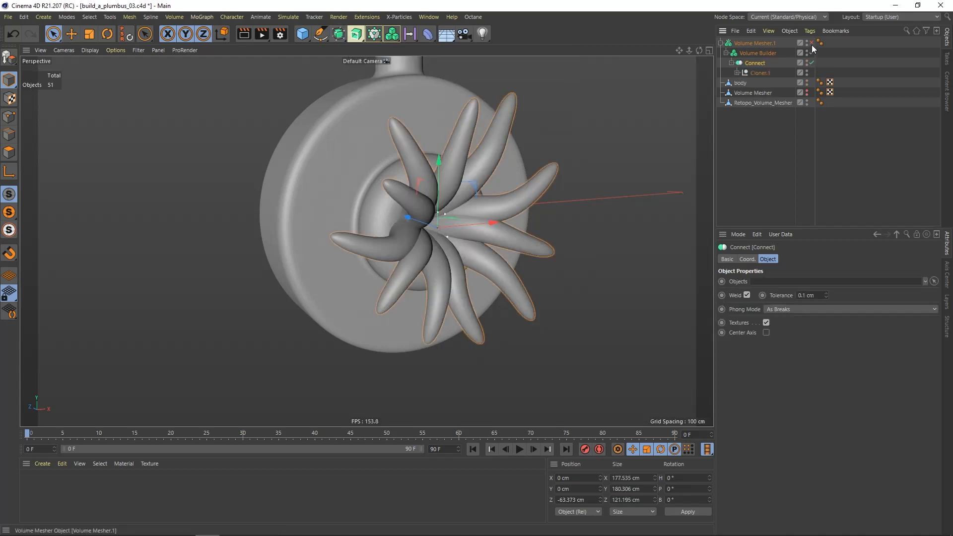
{"action": "left_click", "coordinate": [837, 61]}
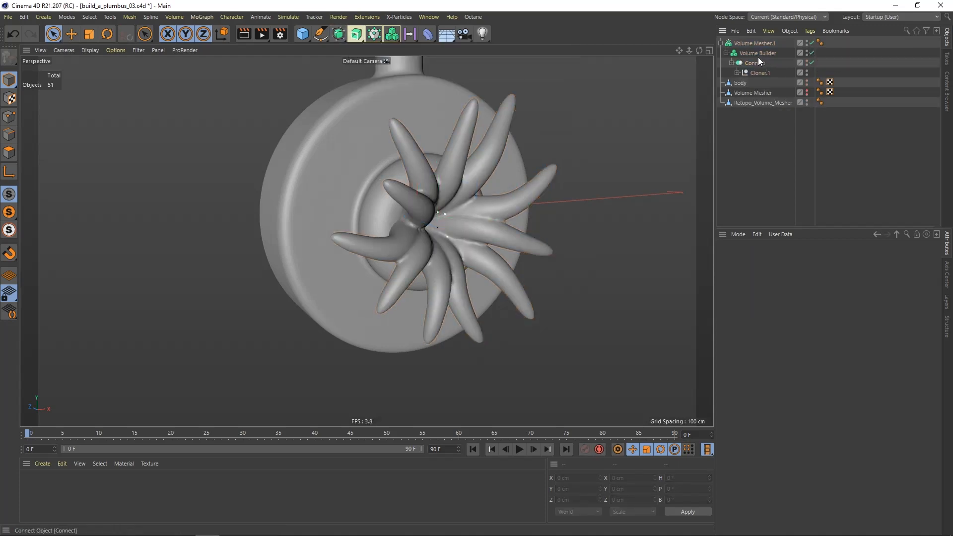
Set the tentacle Volume Builder's voxel size to 1.2 cm
{"action": "left_click", "coordinate": [737, 73]}
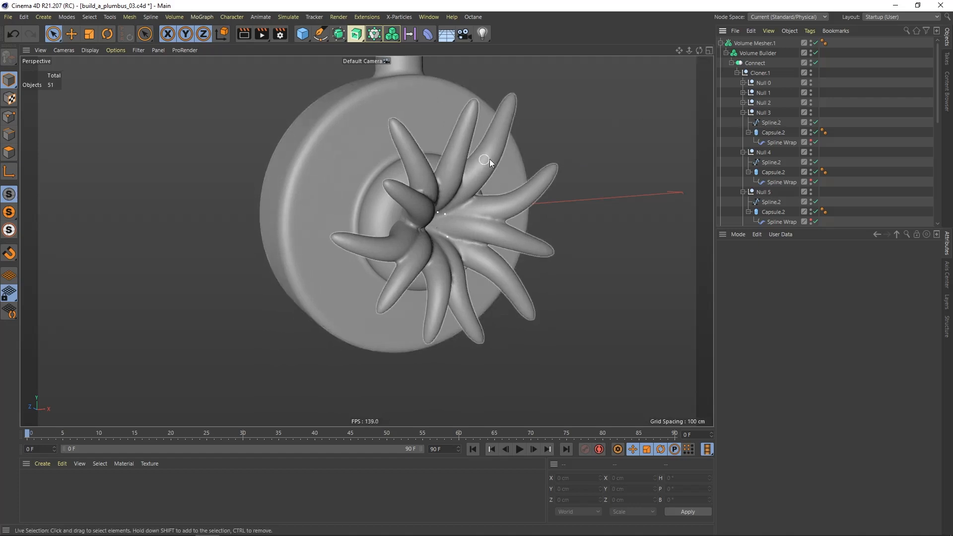
{"action": "left_click", "coordinate": [732, 63]}
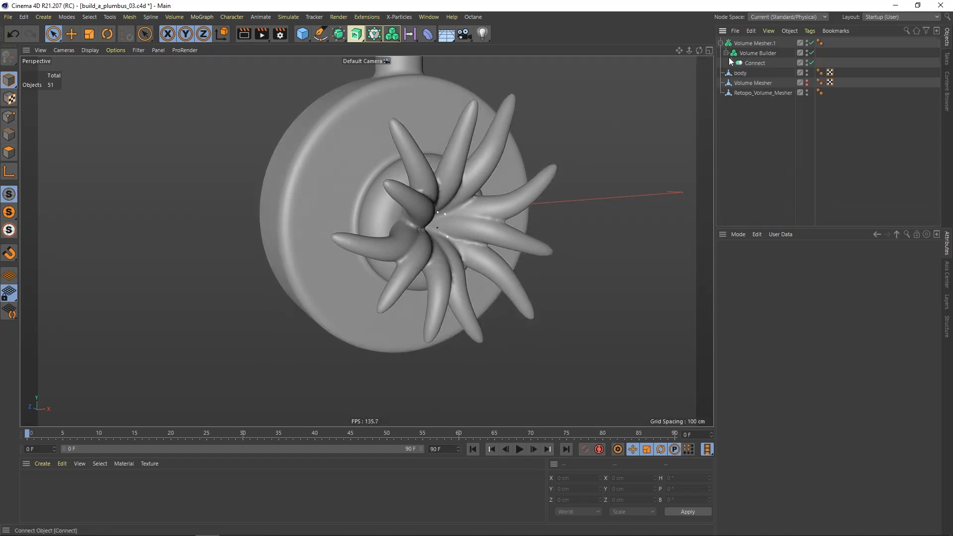
{"action": "left_click", "coordinate": [766, 52]}
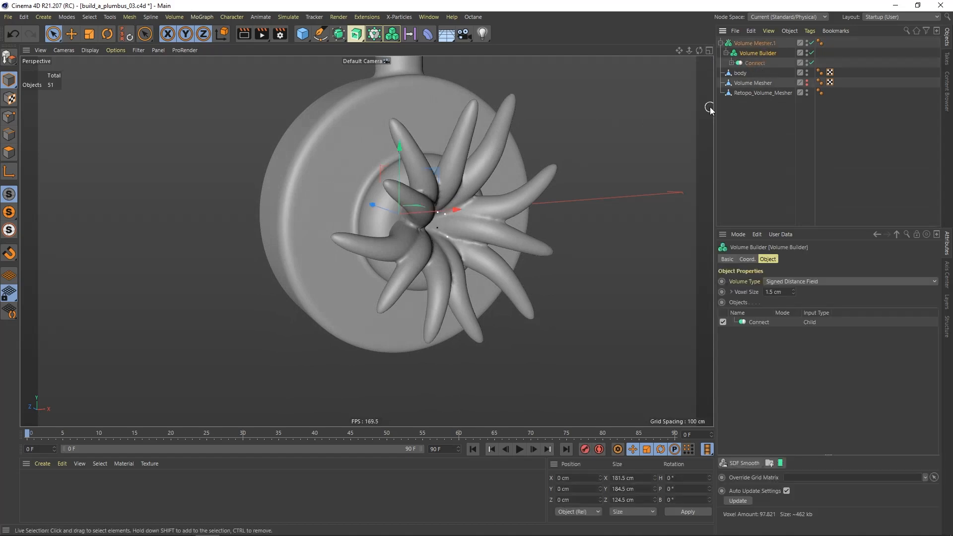
{"action": "left_click", "coordinate": [781, 291]}
{"action": "type", "text": "1.2"}
{"action": "key", "text": "Return"}
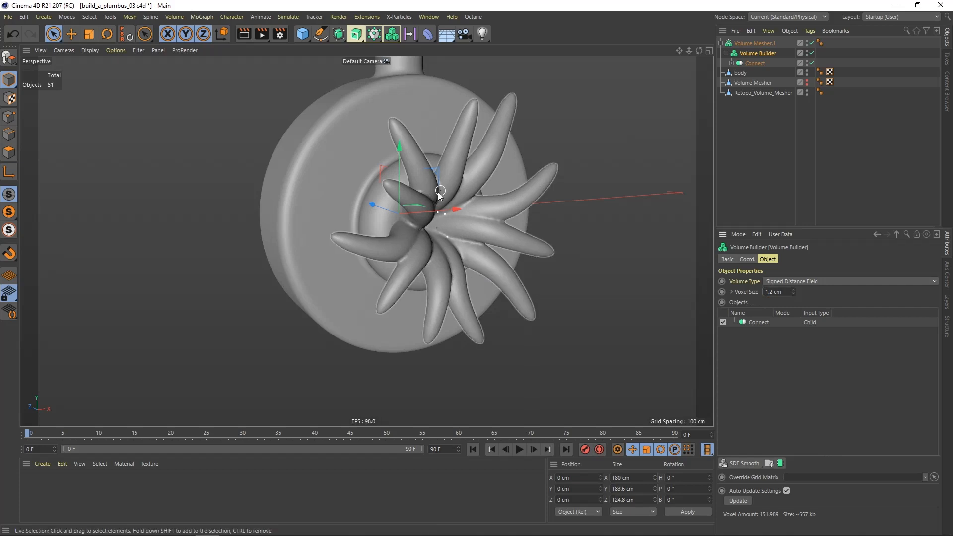
Add an SDF Smooth filter to the tentacle Volume Builder and reduce its strength to 40%
{"action": "left_click", "coordinate": [740, 462]}
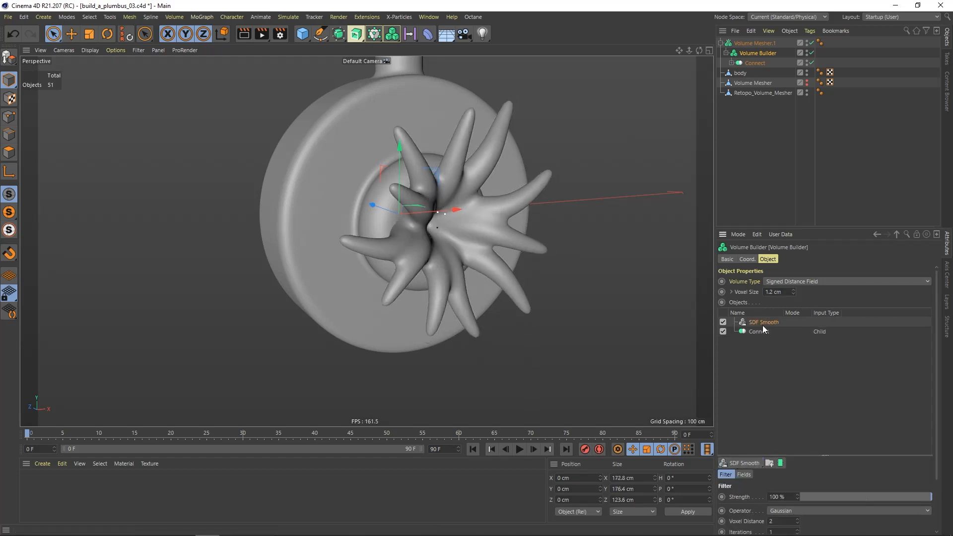
{"action": "left_click_drag", "start_coordinate": [450, 219], "coordinate": [472, 213], "text": "alt"}
{"action": "left_click", "coordinate": [786, 498]}
{"action": "type", "text": "70"}
{"action": "key", "text": "Return"}
{"action": "type", "text": "50"}
{"action": "key", "text": "Return"}
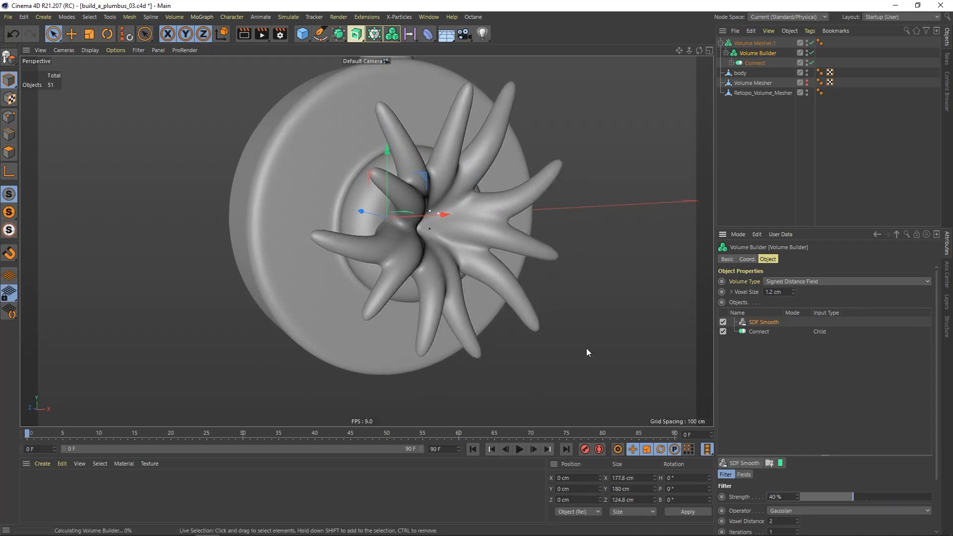
{"action": "left_click_drag", "start_coordinate": [444, 217], "coordinate": [427, 192], "text": "alt"}
{"action": "scroll", "coordinate": [433, 220], "scroll_direction": "up", "scroll_amount": 4}
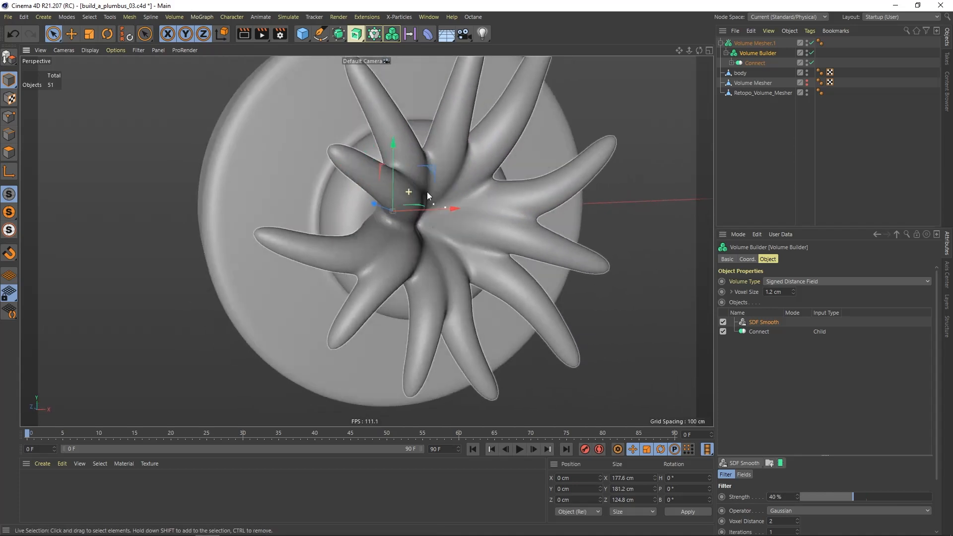
{"action": "scroll", "coordinate": [392, 241], "scroll_direction": "down", "scroll_amount": 4}
{"action": "left_click_drag", "start_coordinate": [393, 242], "coordinate": [463, 203], "text": "alt"}
Convert the tentacles' Volume Mesher into an editable mesh and rename it tentacle
{"action": "left_click", "coordinate": [741, 44]}
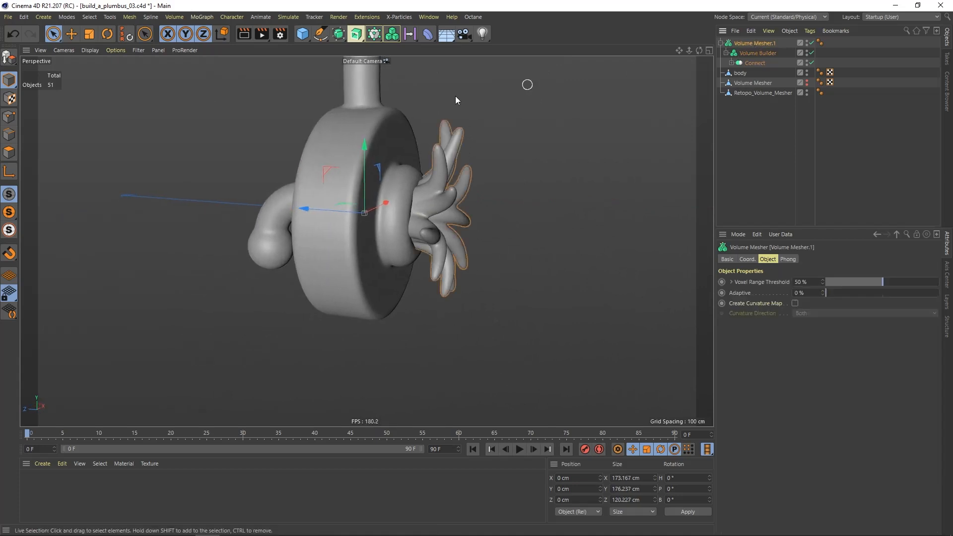
{"action": "left_click", "coordinate": [8, 57]}
{"action": "left_click_drag", "start_coordinate": [400, 197], "coordinate": [421, 206], "text": "alt"}
{"action": "double_click", "coordinate": [767, 44]}
{"action": "type", "text": "tentacle"}
{"action": "key", "text": "Return"}
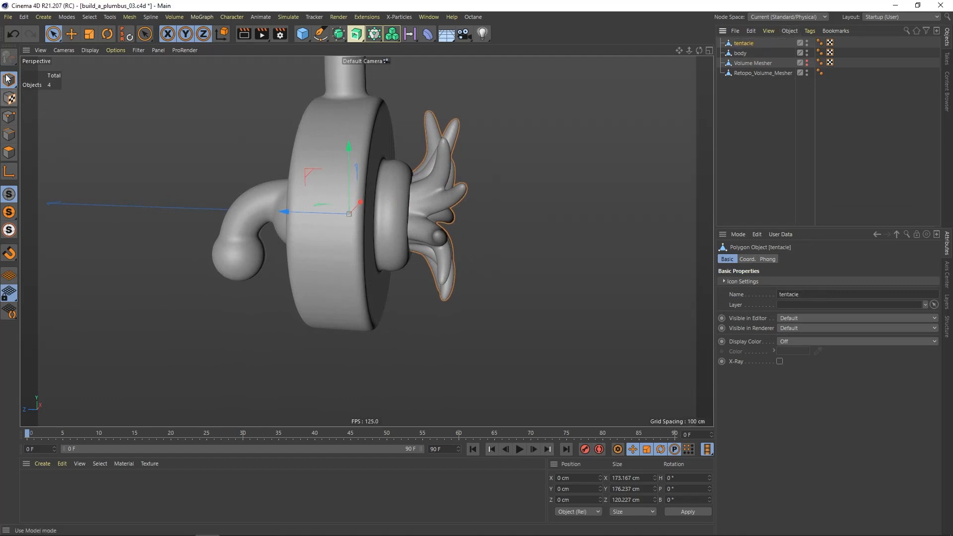
Scale the tentacle mesh to about 145 × 148 × 101 cm and move it to about -18.6 cm on Z, against the body's ring
{"action": "left_click_drag", "start_coordinate": [410, 222], "coordinate": [589, 199], "text": "alt"}
{"action": "left_click", "coordinate": [90, 35]}
{"action": "left_click_drag", "start_coordinate": [221, 153], "coordinate": [179, 182]}
{"action": "left_click_drag", "start_coordinate": [333, 204], "coordinate": [351, 202], "text": "alt"}
{"action": "left_click_drag", "start_coordinate": [54, 34], "coordinate": [79, 48]}
{"action": "left_click_drag", "start_coordinate": [313, 211], "coordinate": [342, 212], "text": "alt"}
{"action": "left_click_drag", "start_coordinate": [290, 228], "coordinate": [313, 226]}
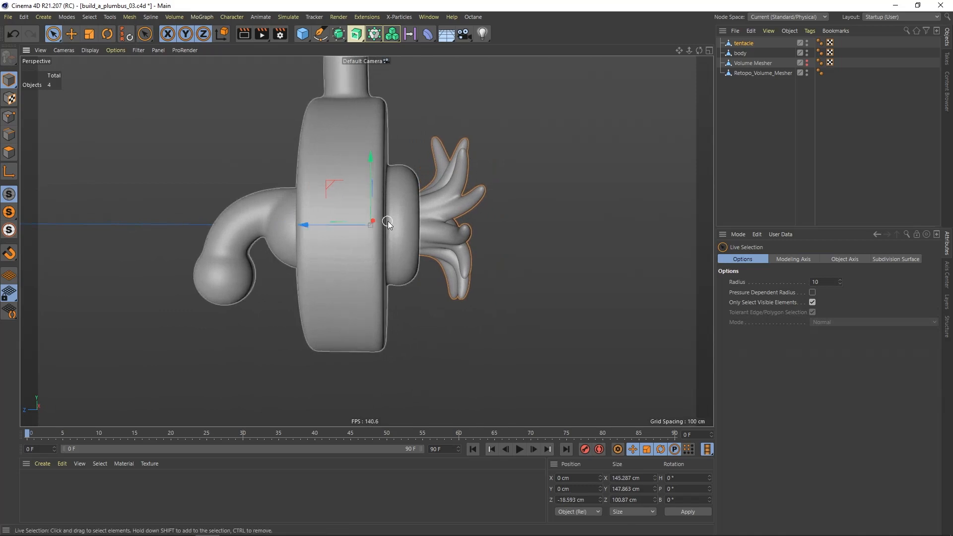
Reshape the tentacle mesh with the Magnet tool
{"action": "left_click_drag", "start_coordinate": [388, 222], "coordinate": [416, 214], "text": "alt"}
{"action": "key", "text": "m"}
{"action": "key", "text": "i"}
{"action": "left_click", "coordinate": [742, 44]}
{"action": "scroll", "coordinate": [416, 214], "scroll_direction": "up", "scroll_amount": 1}
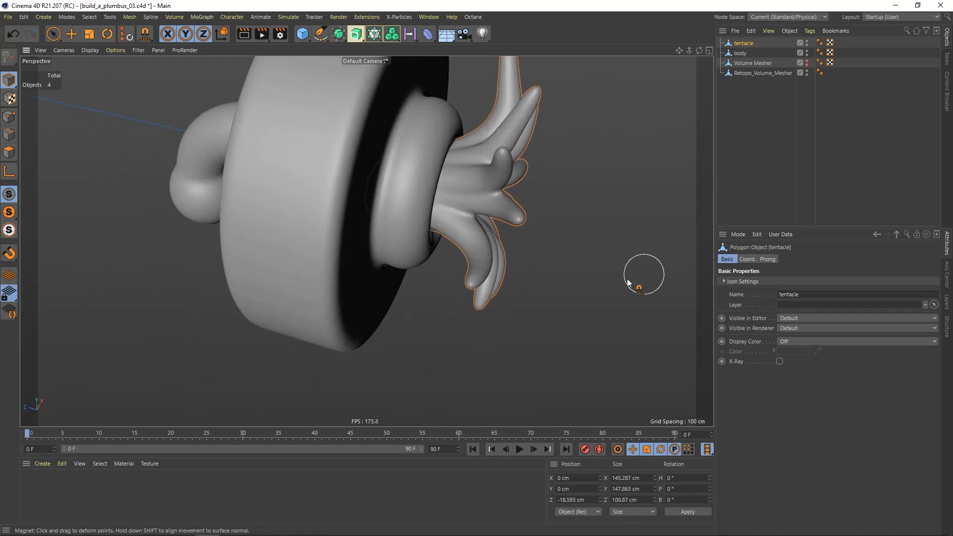
{"action": "left_click", "coordinate": [563, 262]}
{"action": "key", "text": "Return"}
{"action": "left_click_drag", "start_coordinate": [416, 198], "coordinate": [424, 170], "text": "alt"}
{"action": "scroll", "coordinate": [434, 197], "scroll_direction": "up", "scroll_amount": 1}
{"action": "key", "text": "Return"}
{"action": "left_click_drag", "start_coordinate": [481, 167], "coordinate": [472, 262], "text": "alt"}
{"action": "right_click_drag", "start_coordinate": [473, 262], "coordinate": [516, 243], "text": "alt"}
{"action": "left_click_drag", "start_coordinate": [497, 242], "coordinate": [499, 163], "text": "alt"}
Inspect the assembled Plumbus with its head, body and tentacles from several angles
{"action": "left_click", "coordinate": [746, 125]}
{"action": "left_click_drag", "start_coordinate": [397, 202], "coordinate": [466, 213], "text": "alt"}
{"action": "right_click_drag", "start_coordinate": [467, 214], "coordinate": [362, 235], "text": "alt"}
{"action": "left_click_drag", "start_coordinate": [363, 234], "coordinate": [386, 280], "text": "alt"}
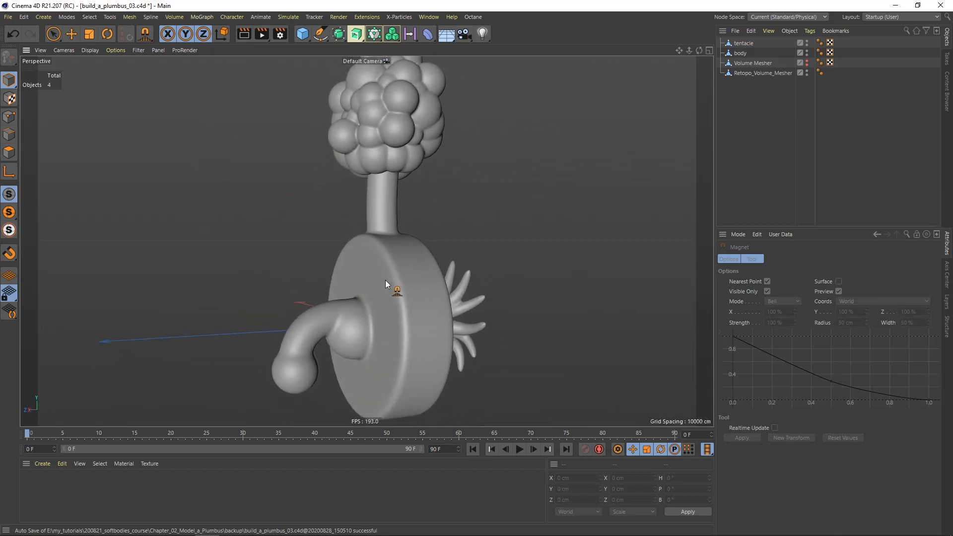
{"action": "key", "text": "9"}
{"action": "left_click", "coordinate": [365, 301]}
{"action": "left_click", "coordinate": [321, 237]}
{"action": "left_click_drag", "start_coordinate": [324, 240], "coordinate": [459, 274], "text": "alt"}
{"action": "left_click_drag", "start_coordinate": [348, 279], "coordinate": [364, 312], "text": "alt"}
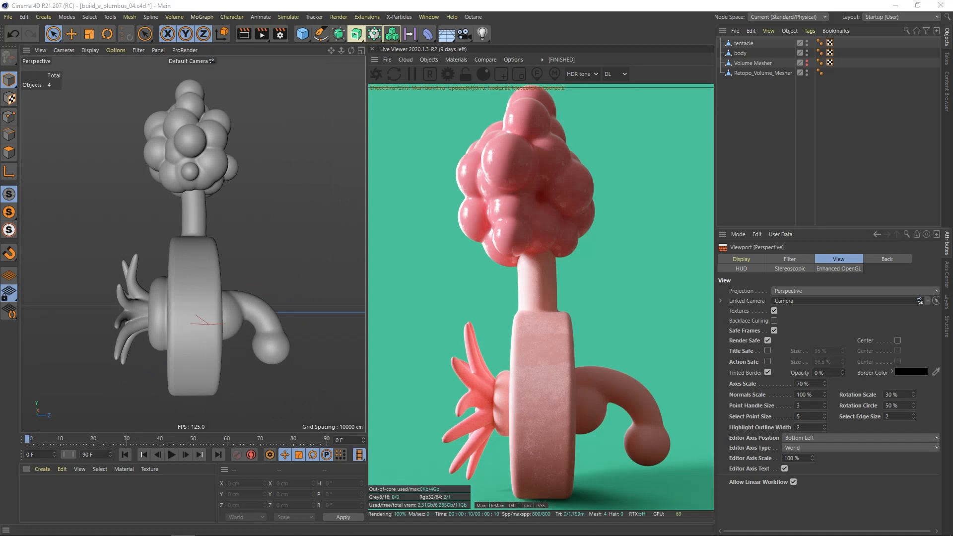